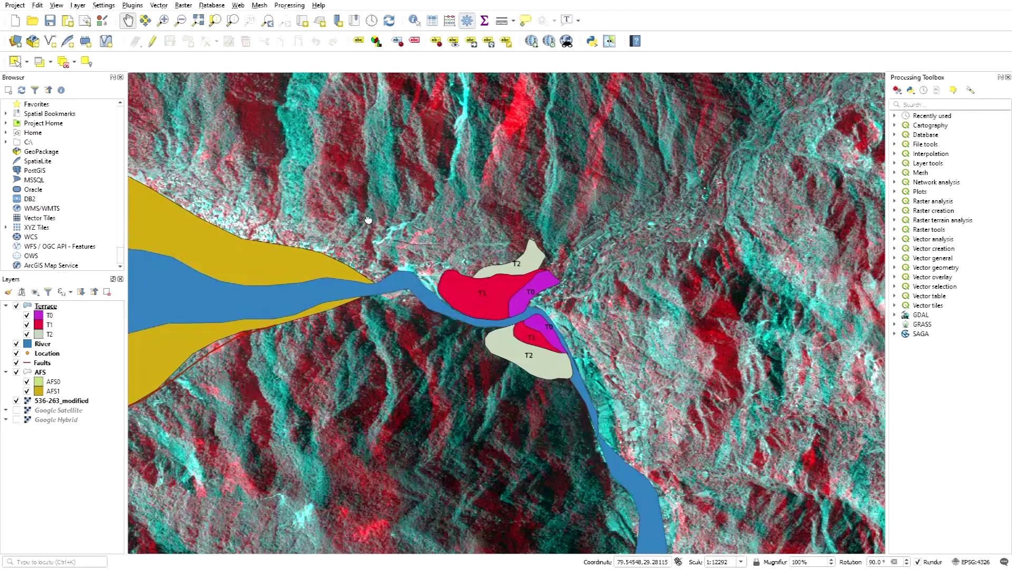
- Examine the river from the terrace polygons down to the confluence where the two river polygons meet
drag(530, 175, 511, 267)
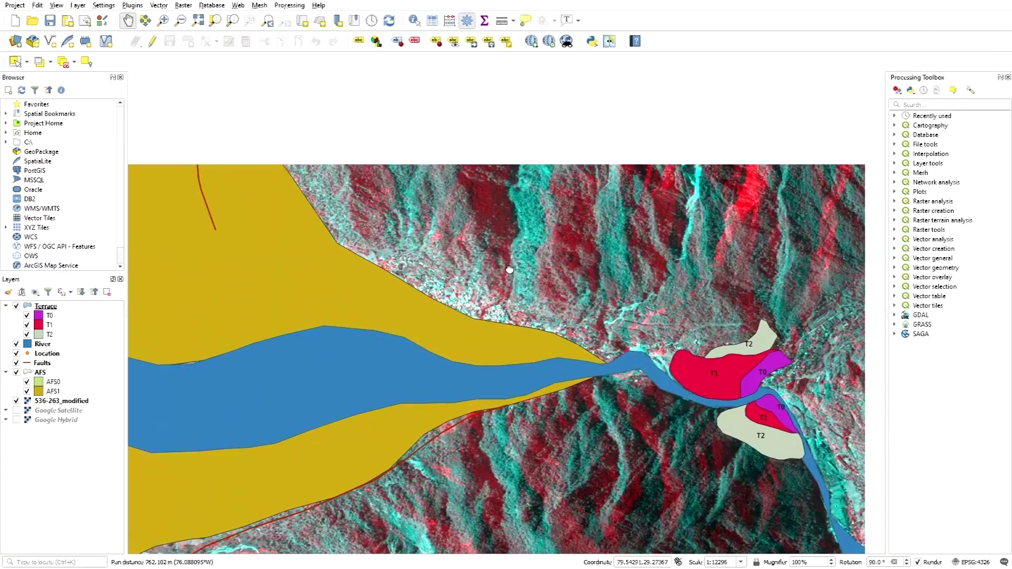
scroll(496, 236, down, 1)
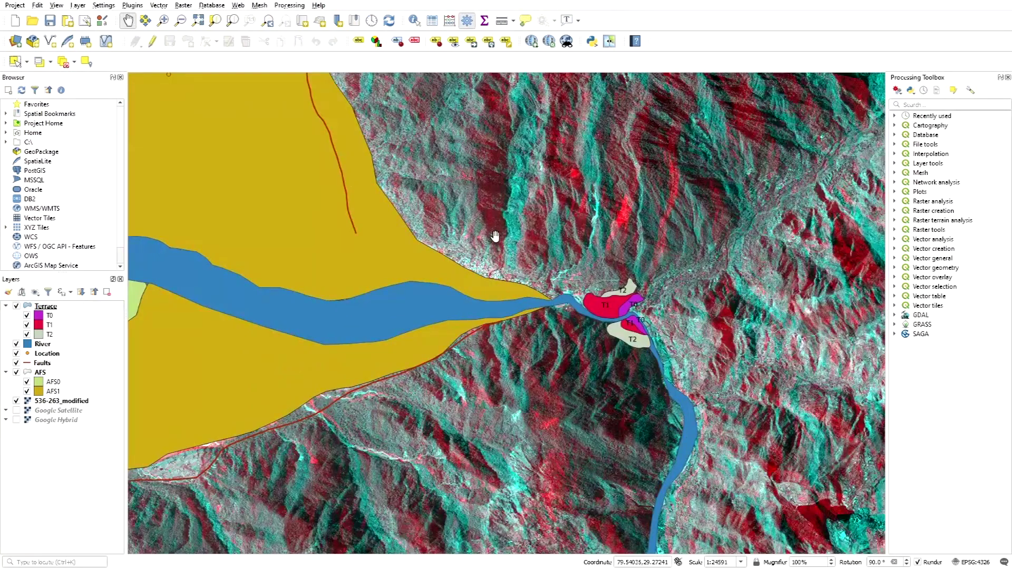
drag(423, 242, 495, 170)
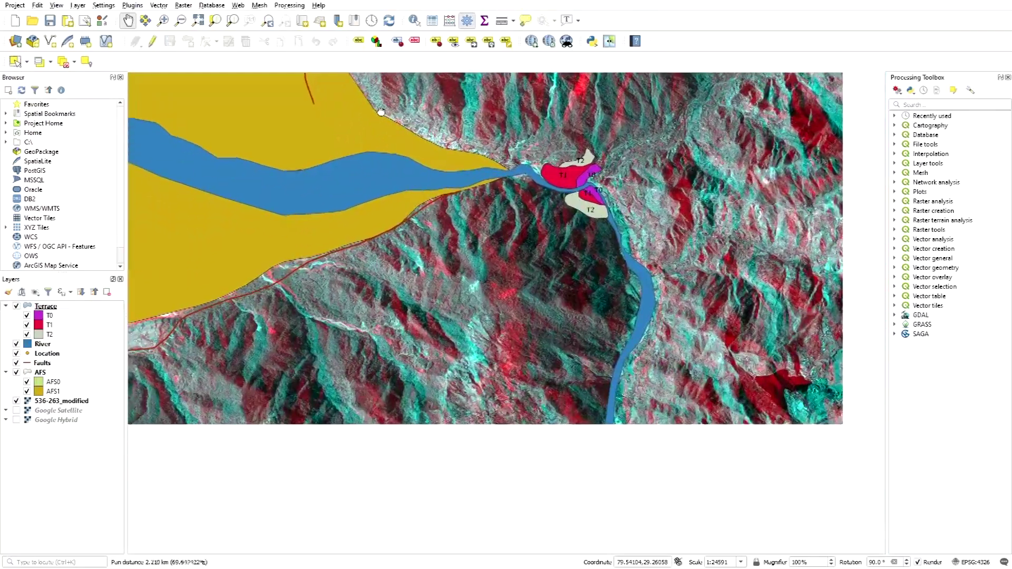
drag(608, 357, 438, 248)
drag(415, 284, 600, 162)
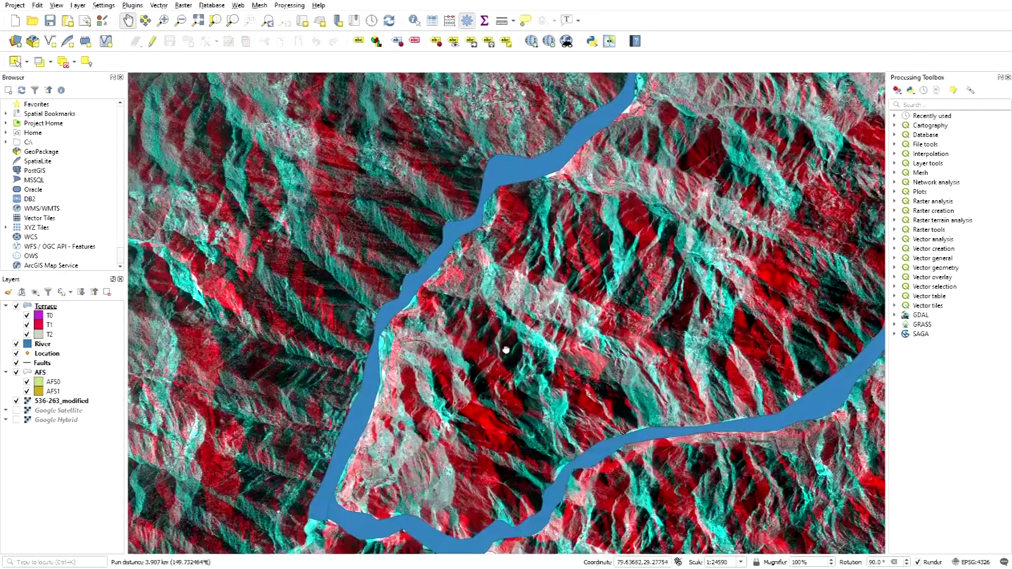
drag(535, 291, 446, 405)
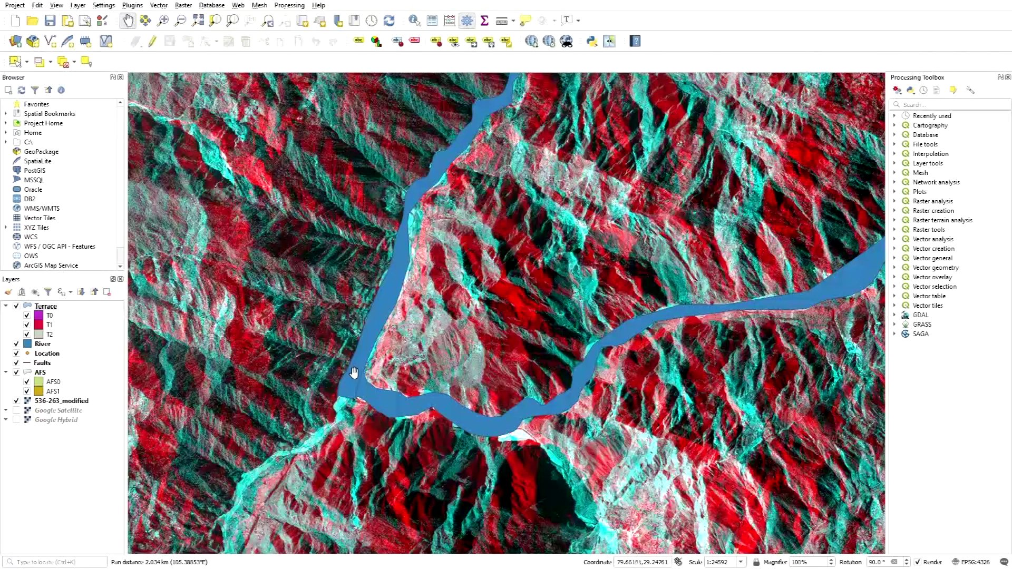
scroll(354, 369, up, 1)
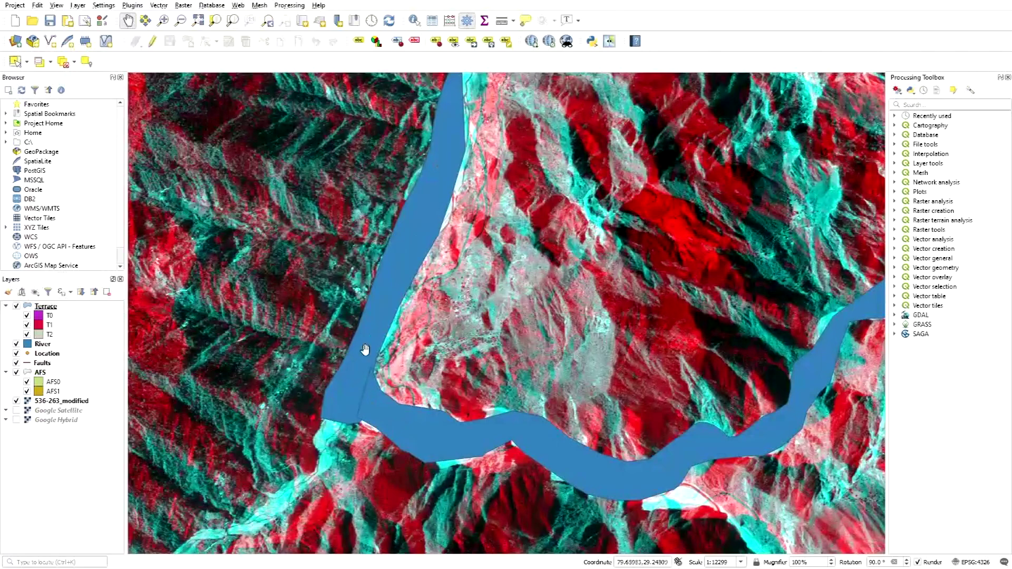
click(159, 6)
click(158, 5)
click(158, 5)
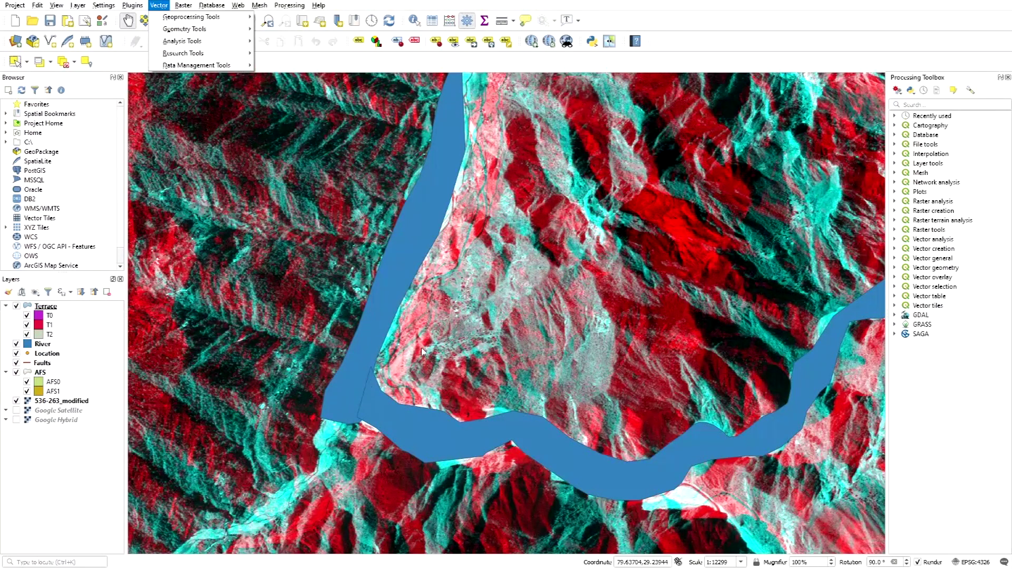
scroll(401, 369, up, 3)
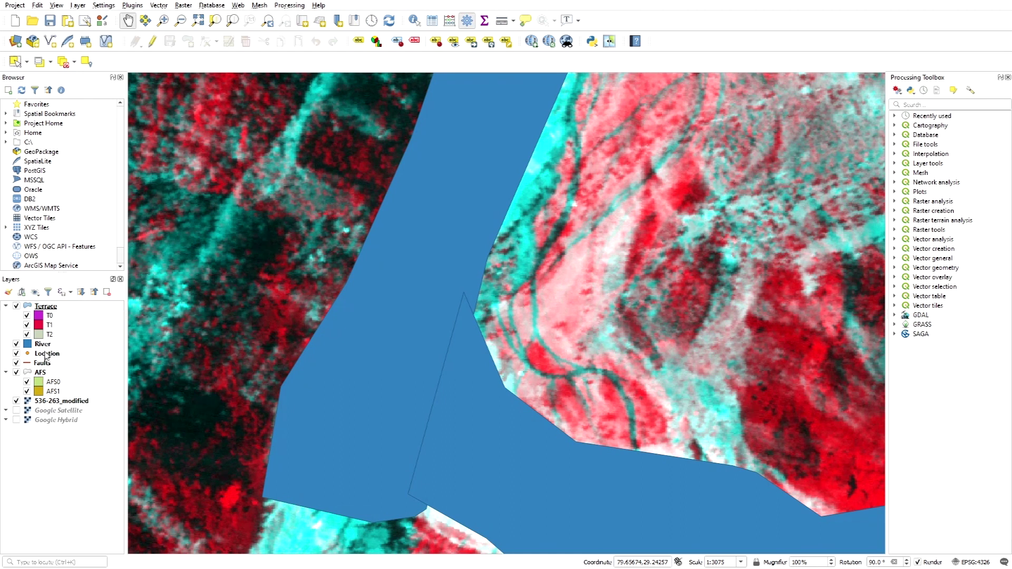
- Open the River layer's symbology properties and show the settings of its Simple Fill symbol layer
click(44, 345)
right_click(43, 346)
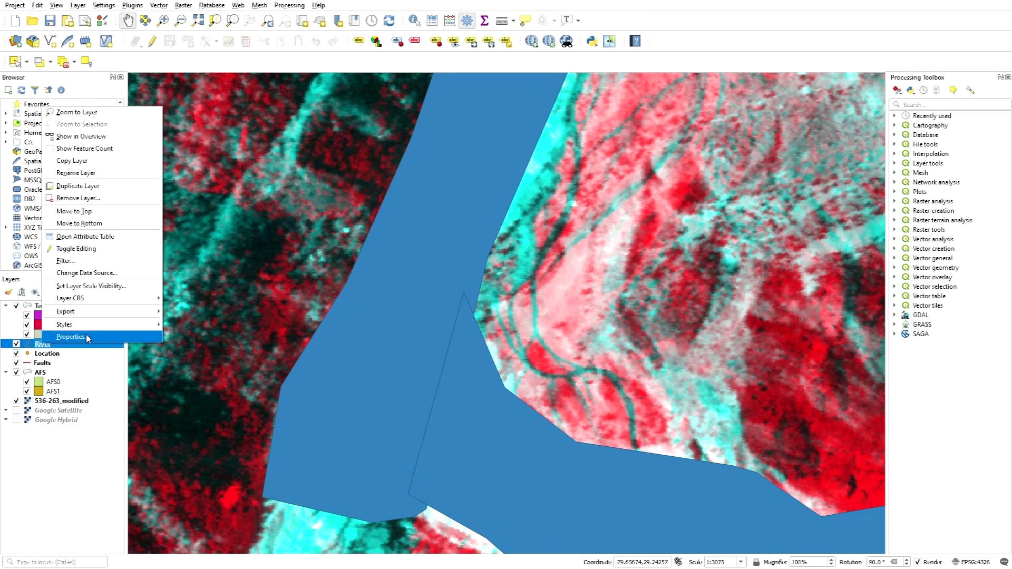
click(89, 338)
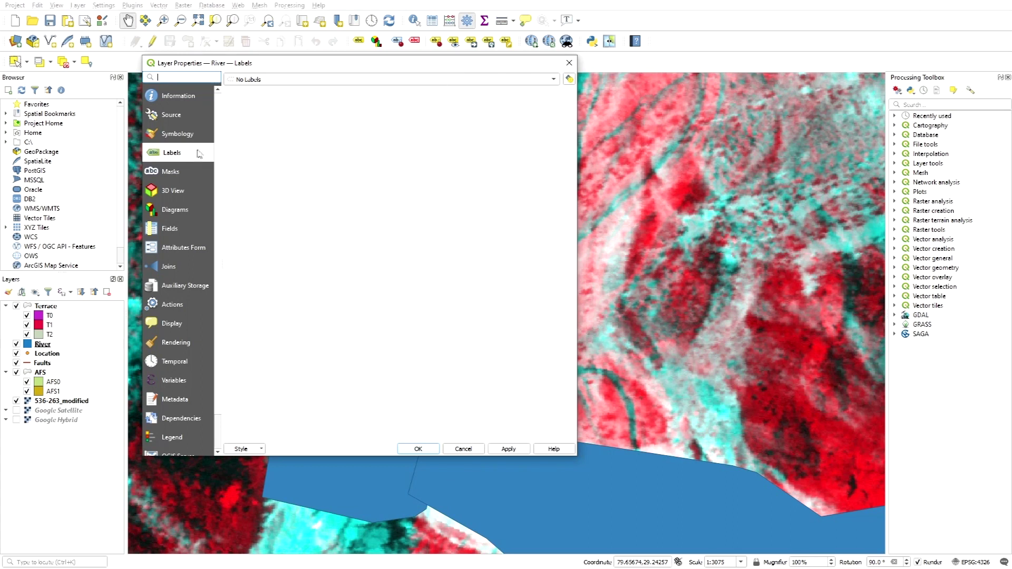
click(188, 134)
drag(342, 64, 398, 75)
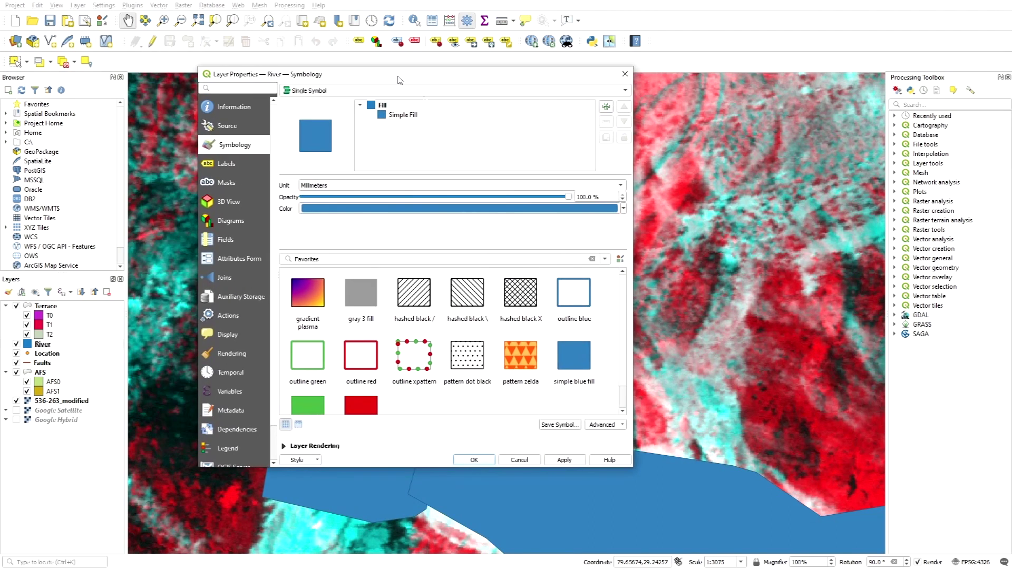
click(409, 116)
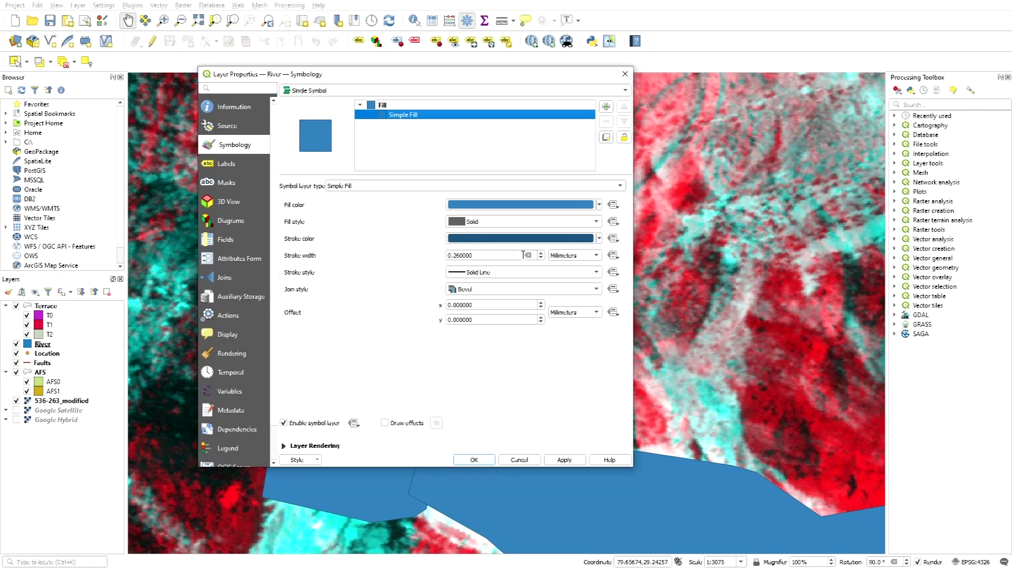
click(599, 239)
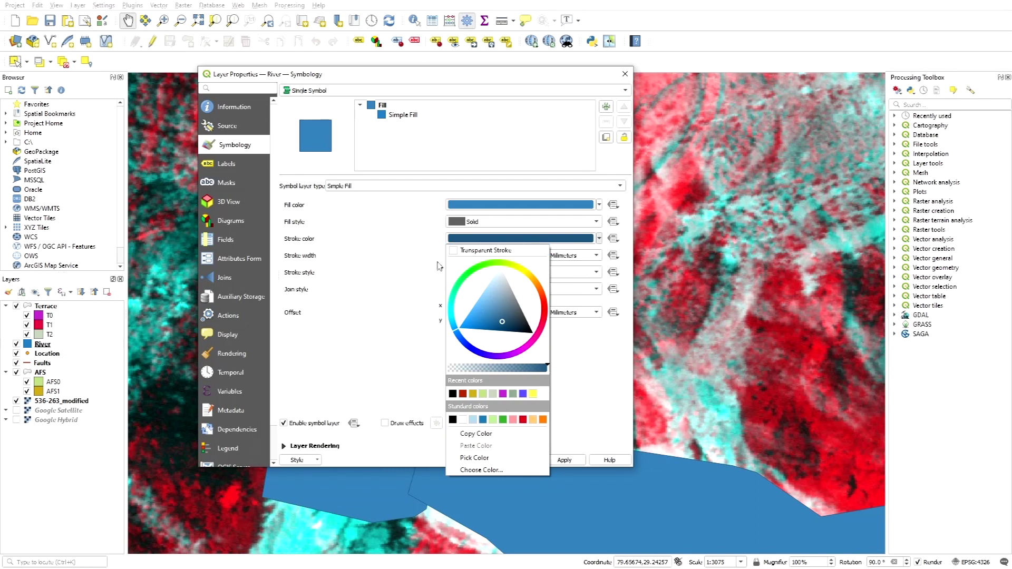
click(584, 264)
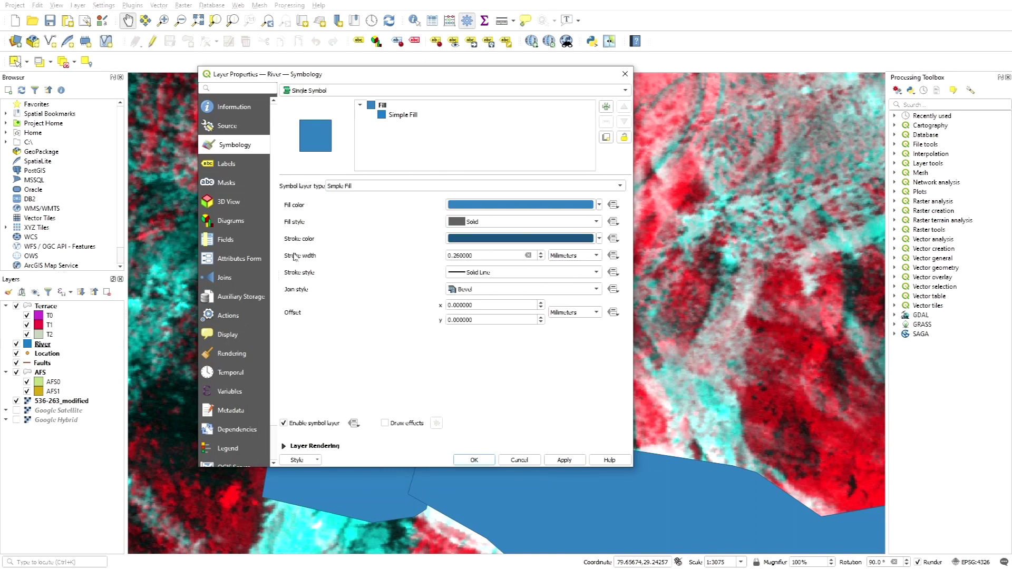
click(594, 222)
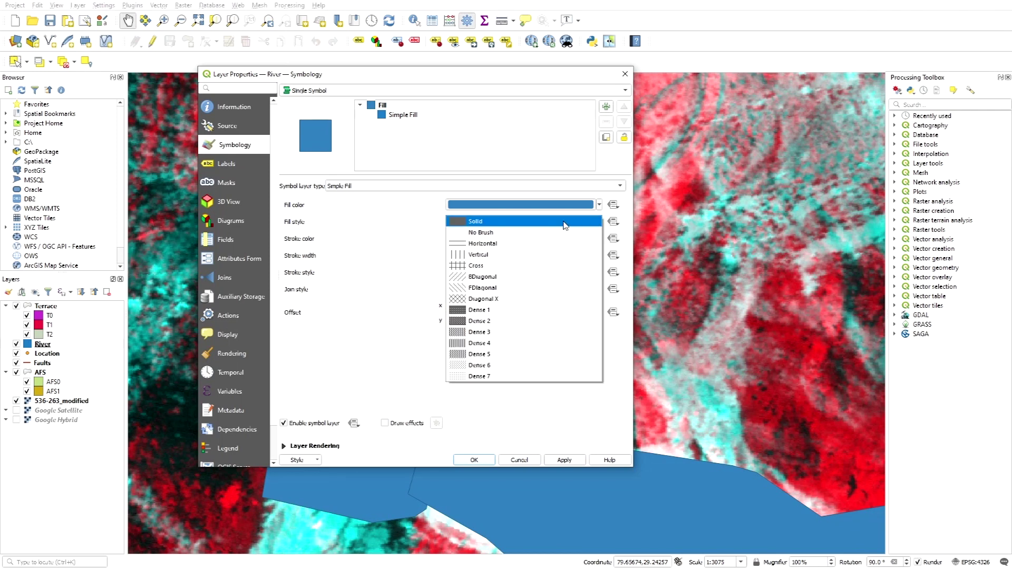
click(609, 217)
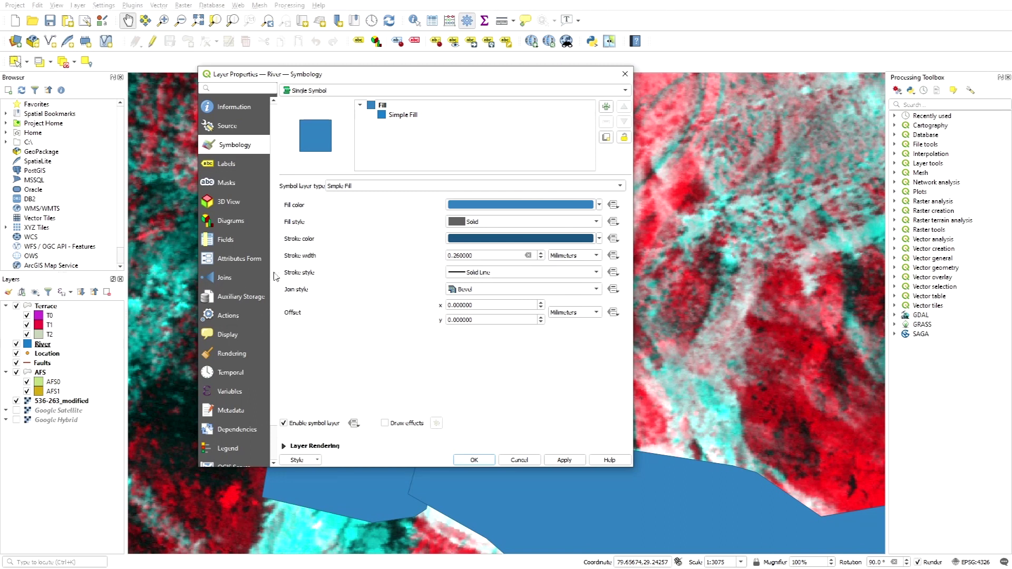
- Set the River fill's stroke style to No Pen and apply it to the map
click(538, 274)
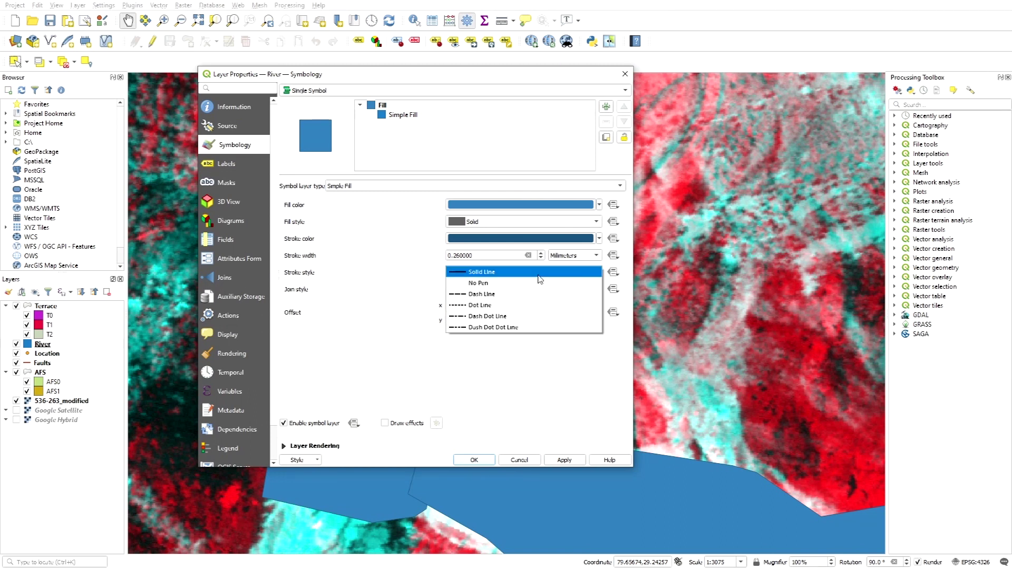
click(500, 283)
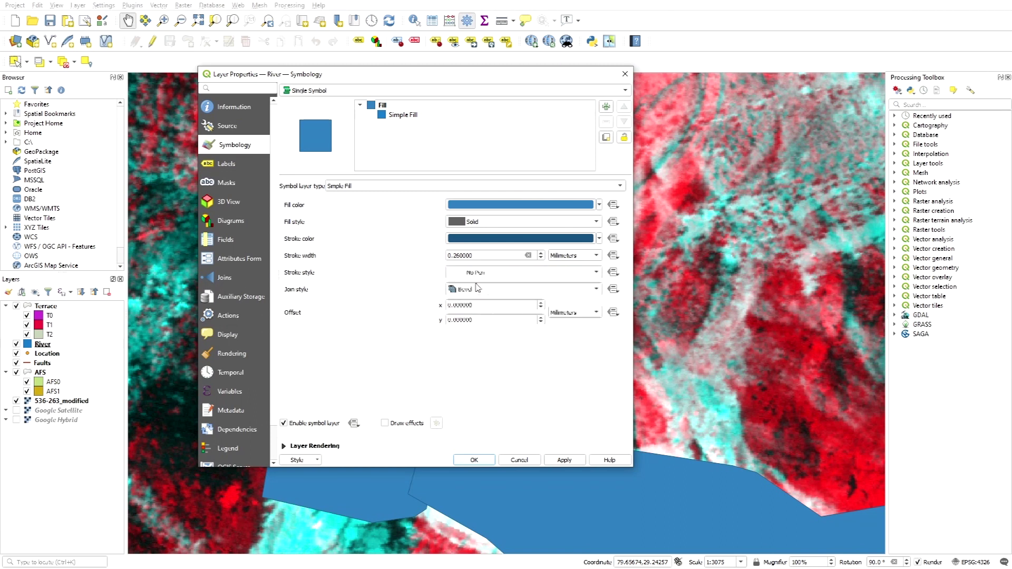
click(575, 464)
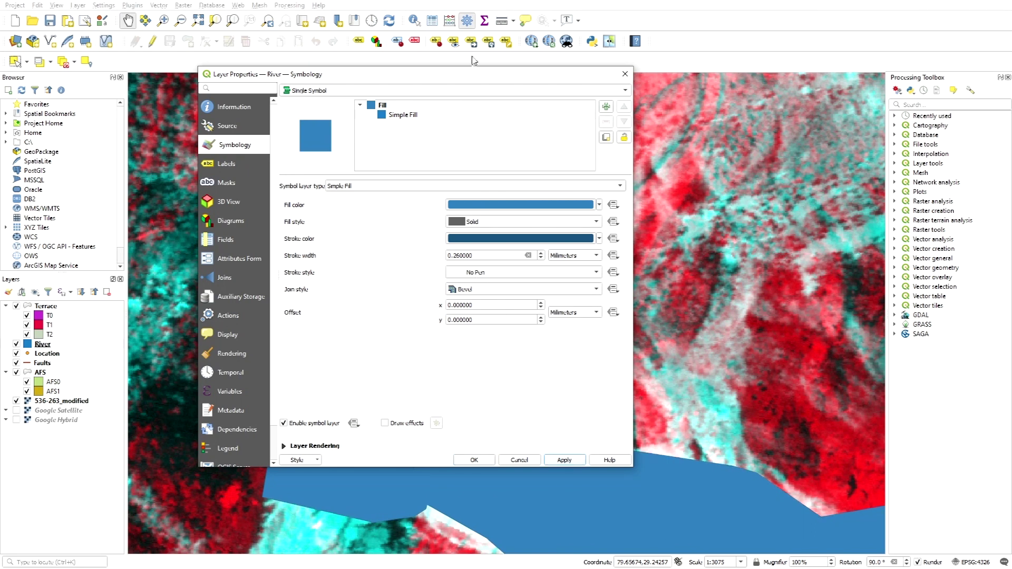
- Move the properties dialog off the confluence, switch the River stroke style back to Solid Line and apply it
drag(496, 81, 148, 80)
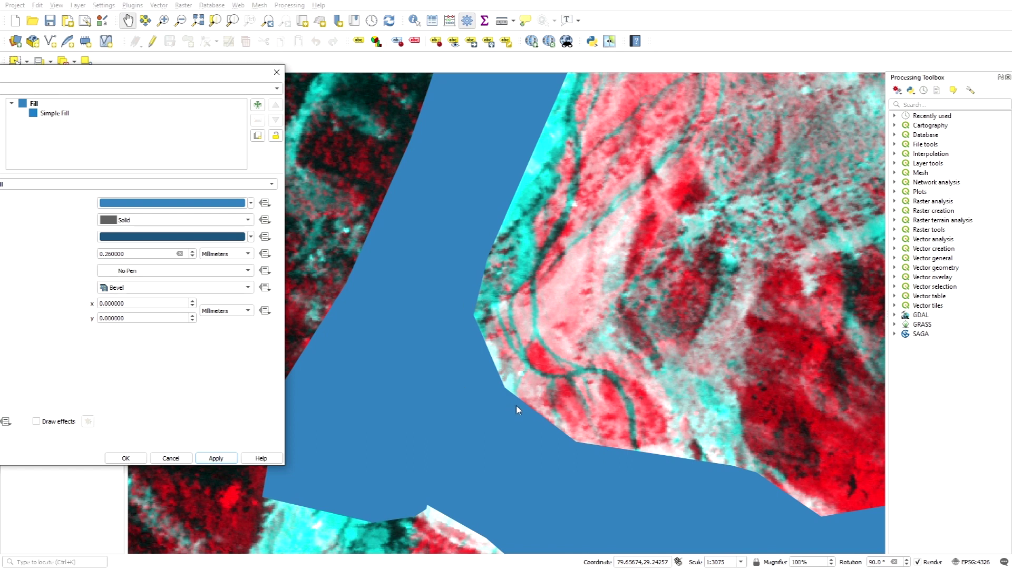
click(221, 268)
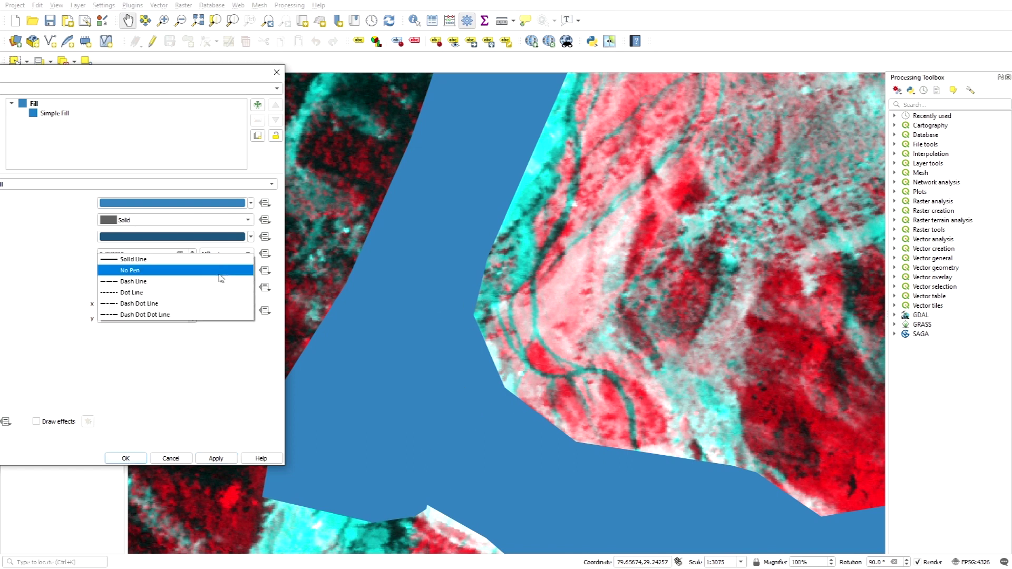
click(122, 259)
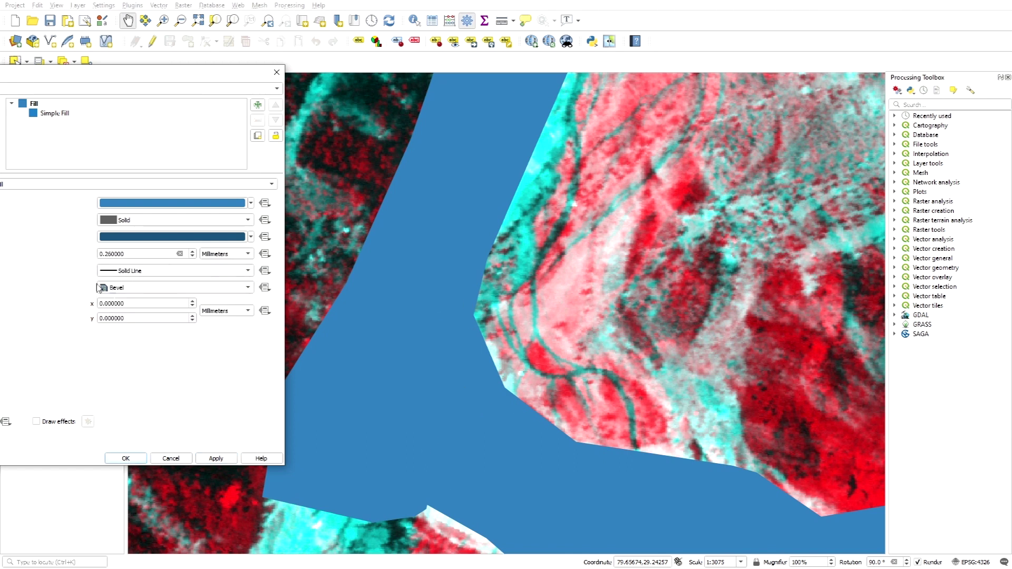
click(227, 460)
- Set the River stroke style to No Pen again, apply it and accept the layer properties
click(219, 271)
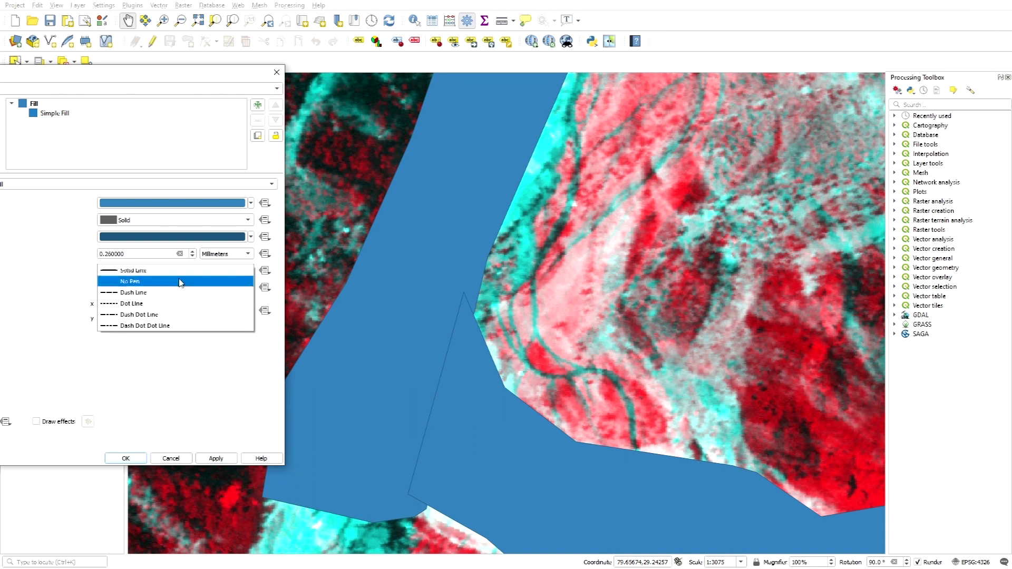
click(138, 281)
click(221, 459)
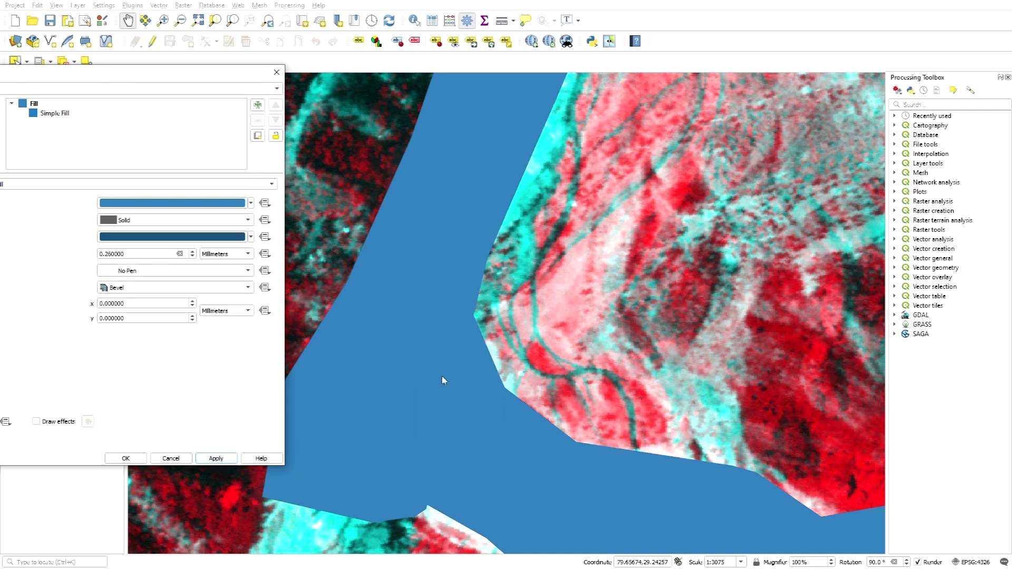
click(126, 458)
- Examine the restyled river across the full map extent and the boundary between the AFS0 and AFS1 fan polygons
scroll(514, 423, down, 3)
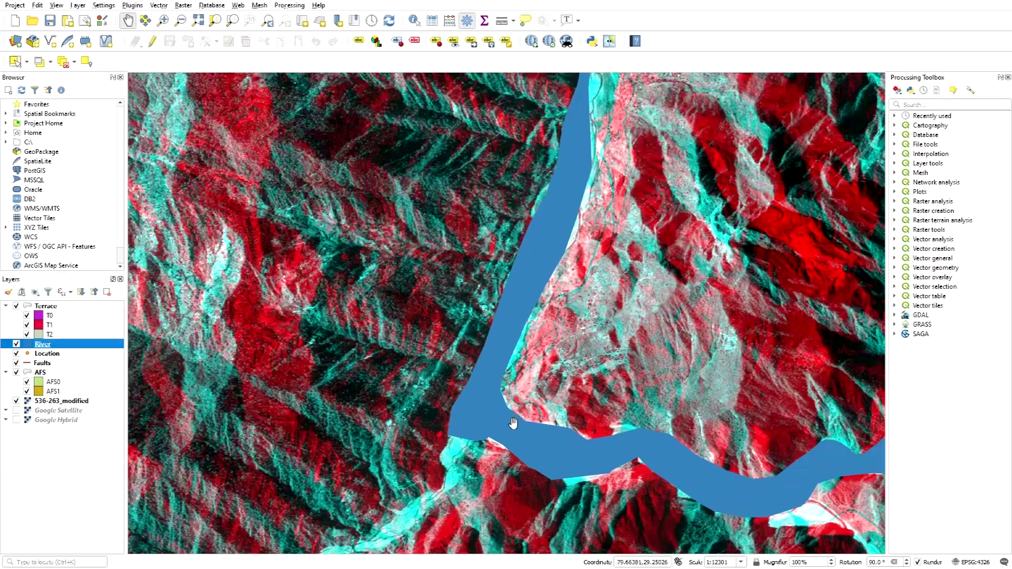
scroll(514, 423, down, 2)
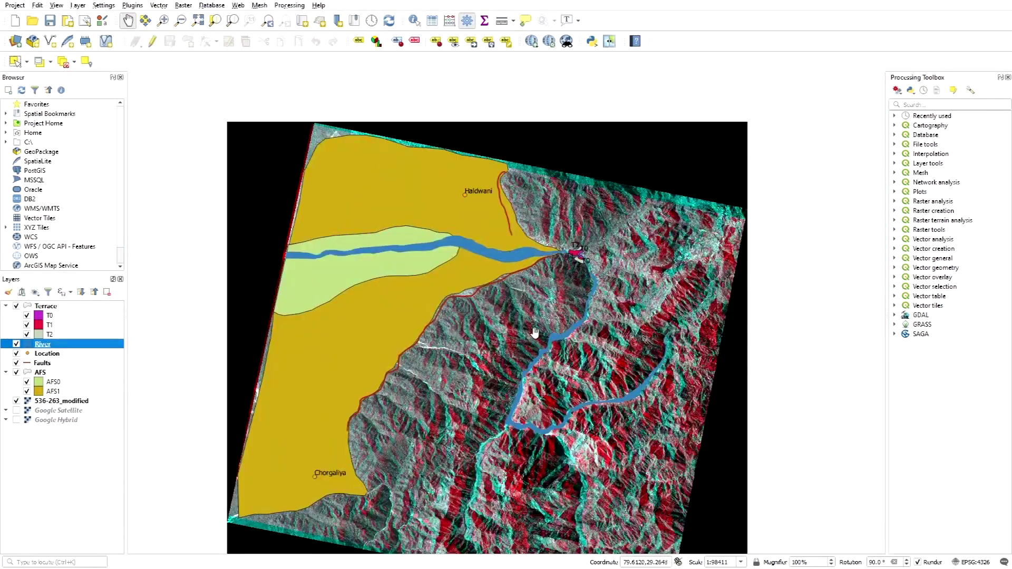
scroll(514, 258, up, 2)
scroll(537, 279, down, 2)
scroll(447, 290, up, 1)
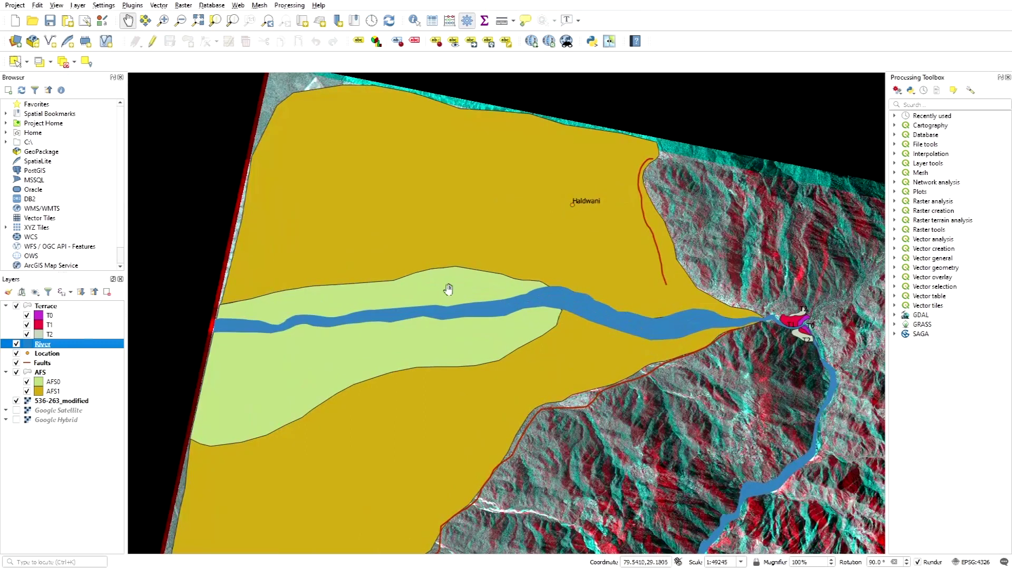
scroll(333, 307, down, 1)
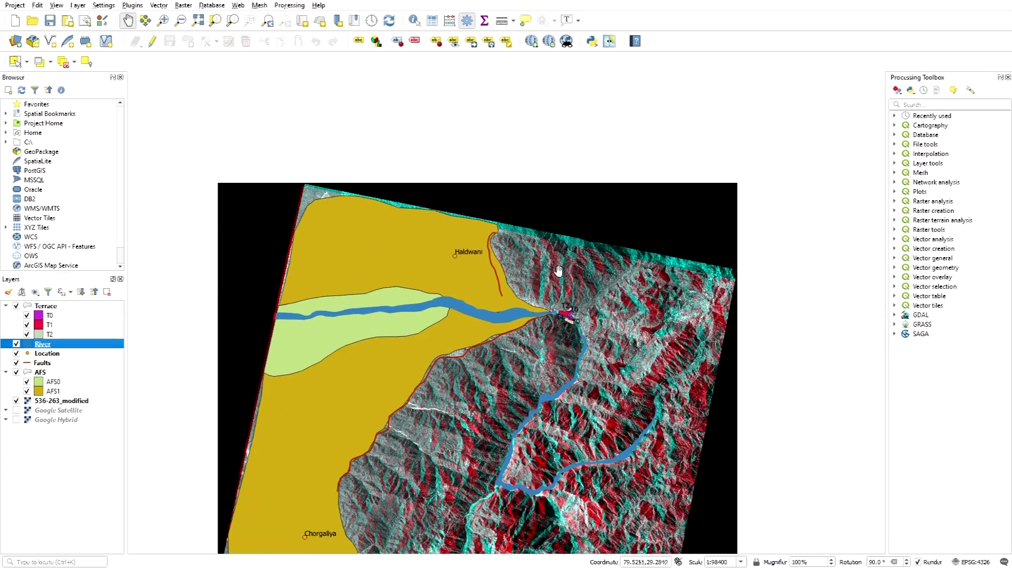
scroll(406, 345, up, 1)
scroll(251, 366, up, 2)
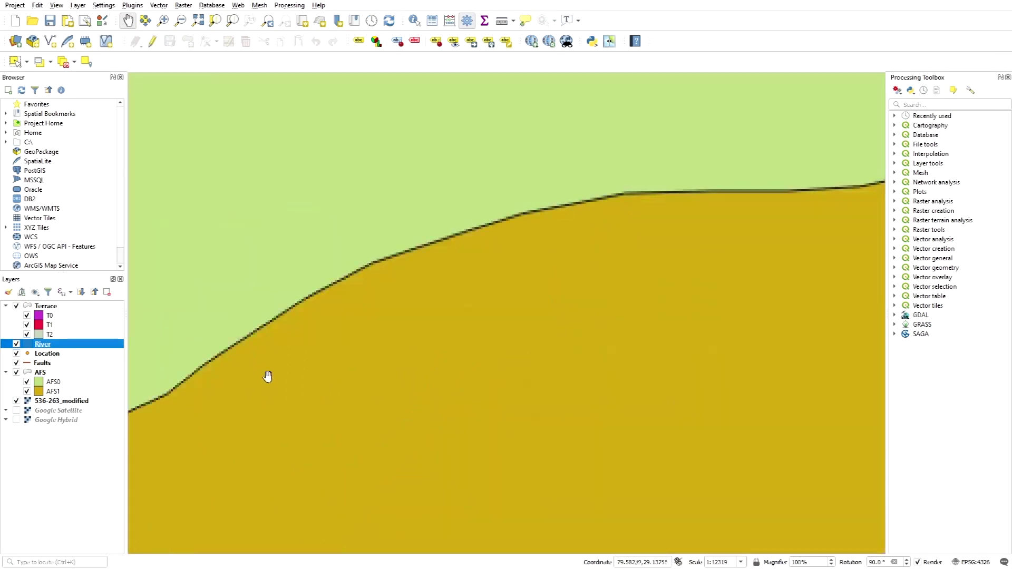
scroll(379, 314, down, 2)
scroll(445, 301, down, 1)
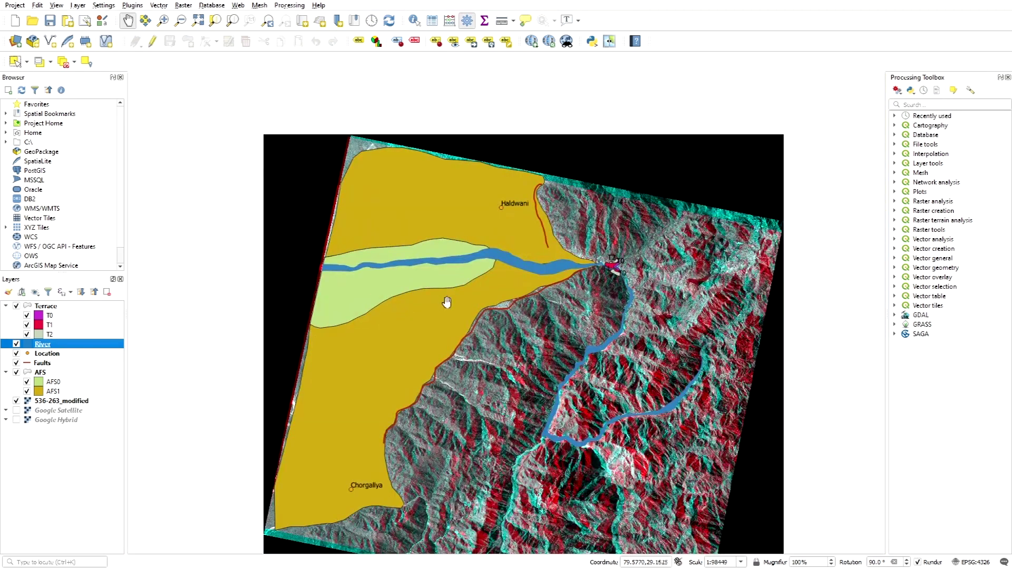
- Examine the terrace polygons and follow the river downhill from them to the confluence
scroll(615, 253, up, 2)
scroll(668, 309, up, 1)
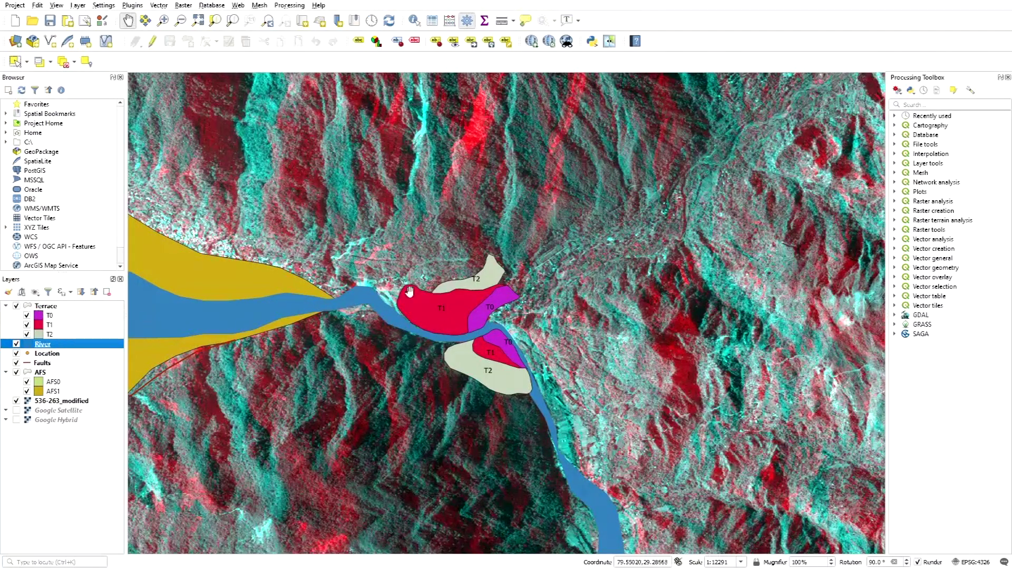
scroll(424, 312, down, 3)
scroll(473, 431, up, 3)
scroll(473, 431, down, 4)
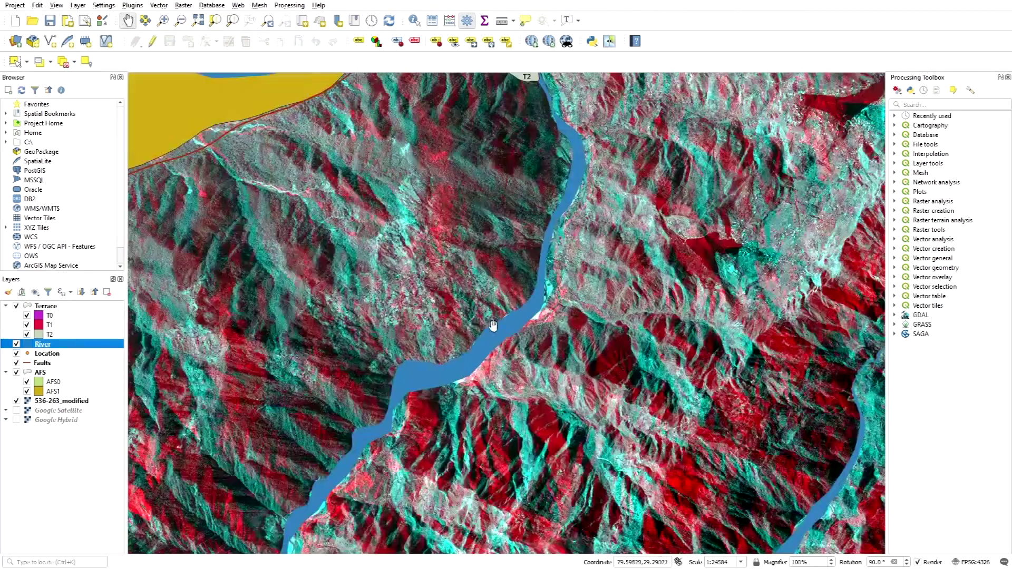
scroll(434, 395, up, 3)
scroll(434, 394, down, 3)
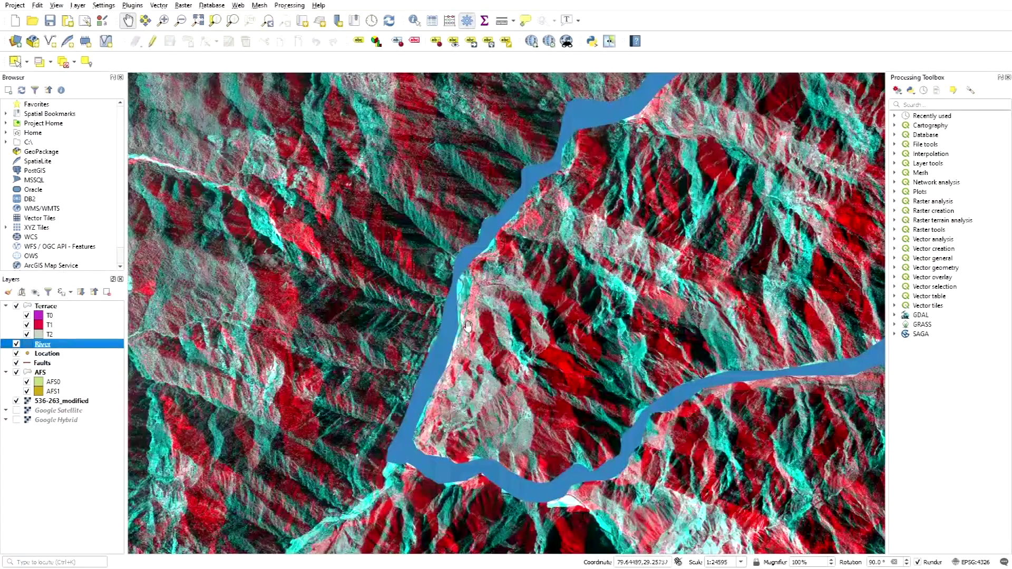
scroll(460, 396, up, 4)
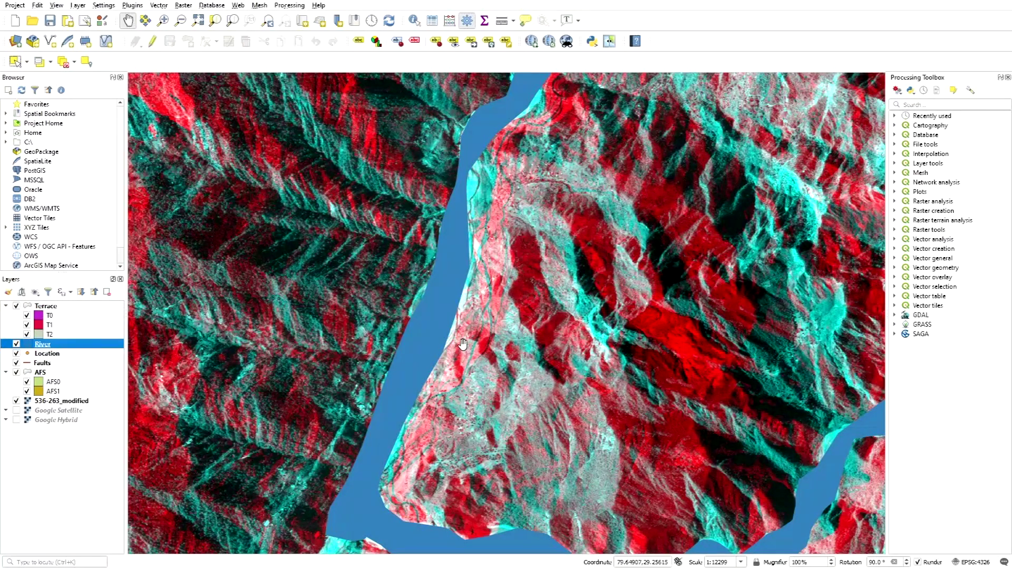
- Dissolve the River layer into a temporary layer without any dissolve field and close the tool
click(160, 7)
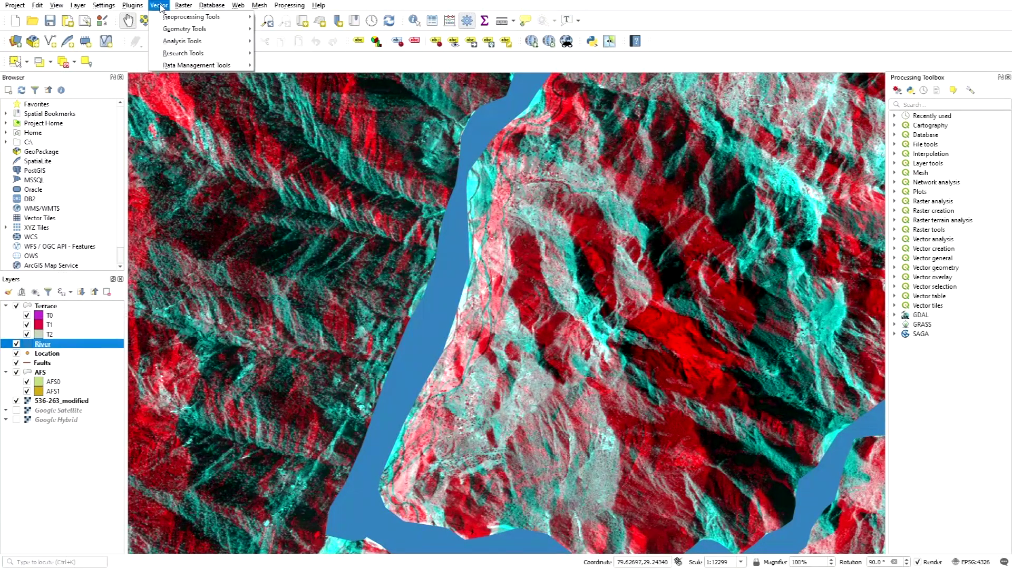
mouse_move(184, 17)
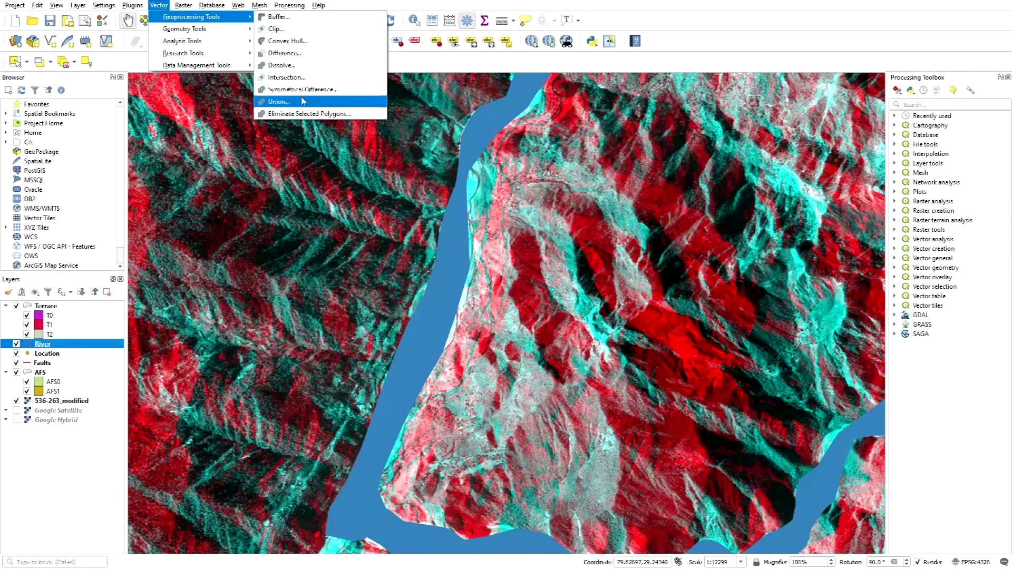
click(285, 67)
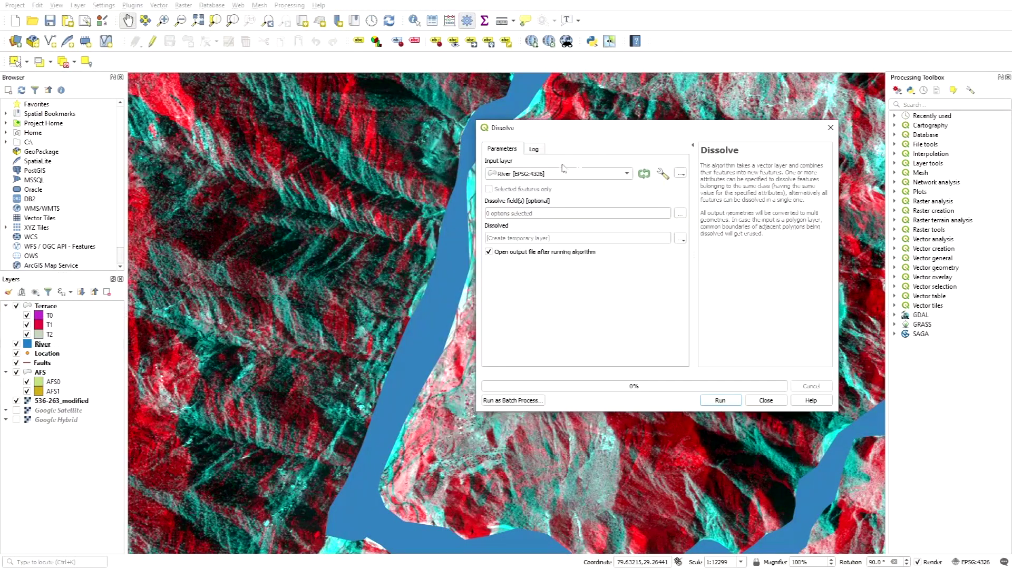
click(584, 173)
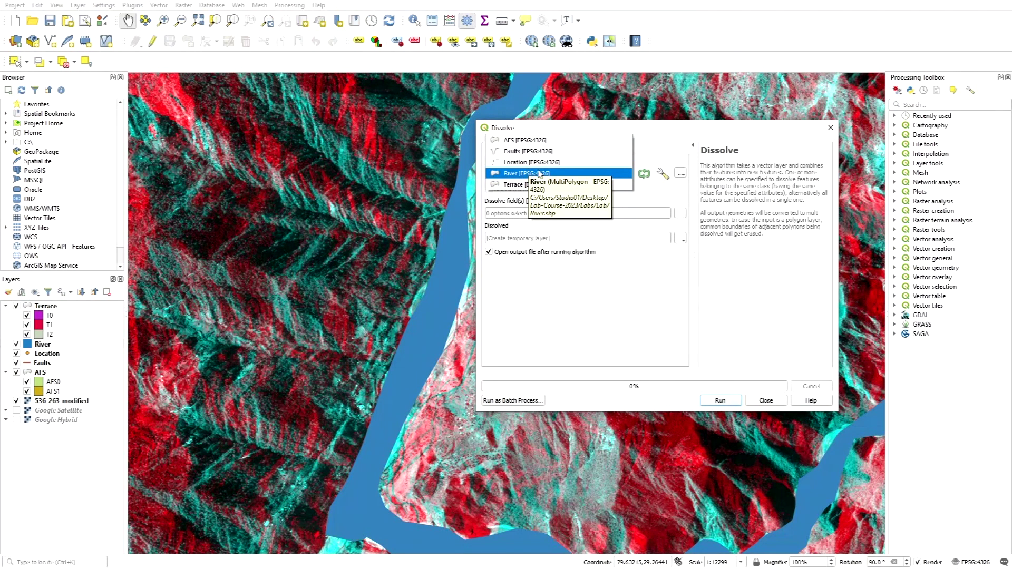
click(534, 175)
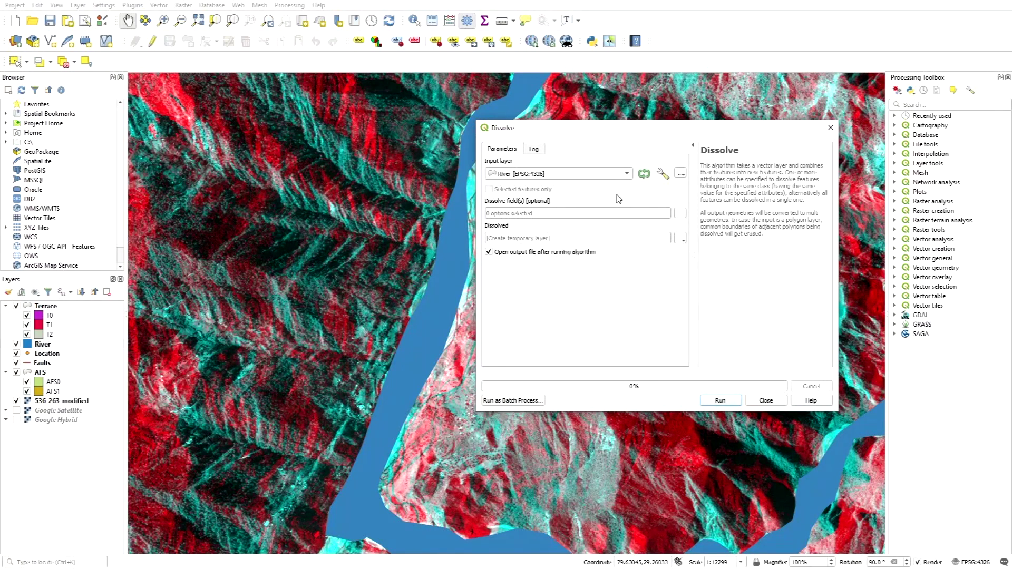
click(728, 403)
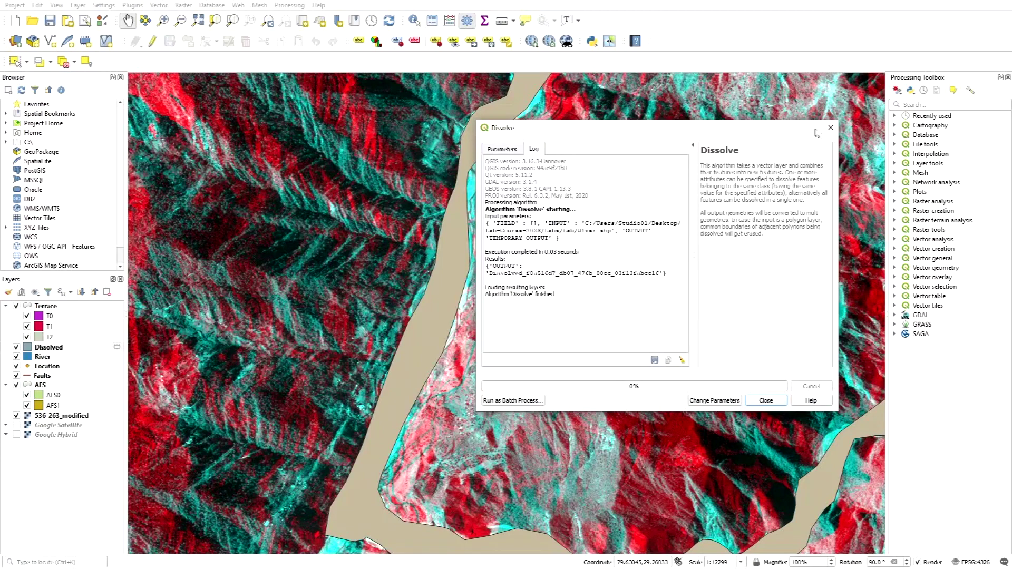
click(831, 127)
- Examine the features in the Dissolved layer's attribute table, moving the table off the river, and close it
scroll(263, 297, down, 1)
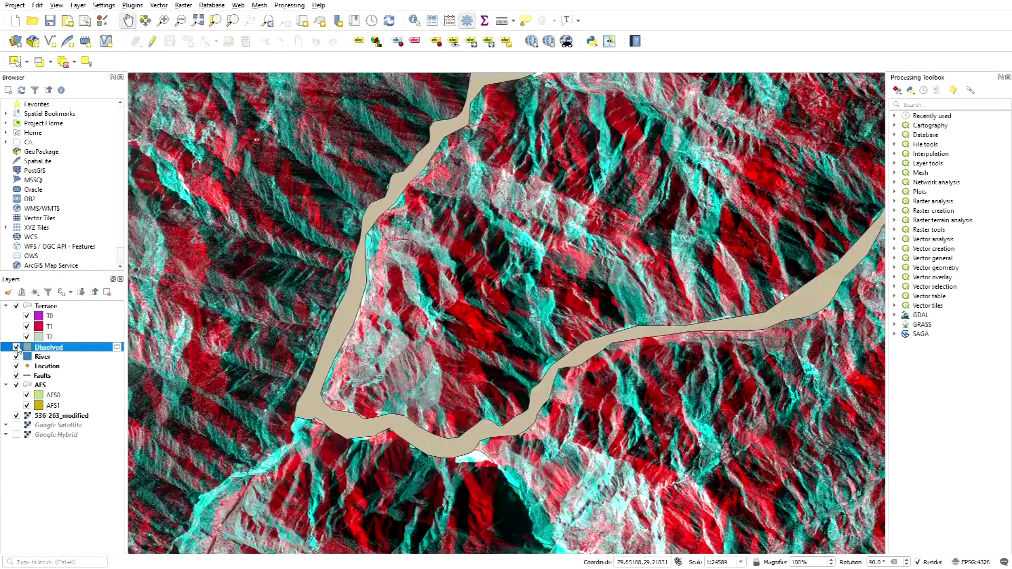
scroll(378, 364, down, 1)
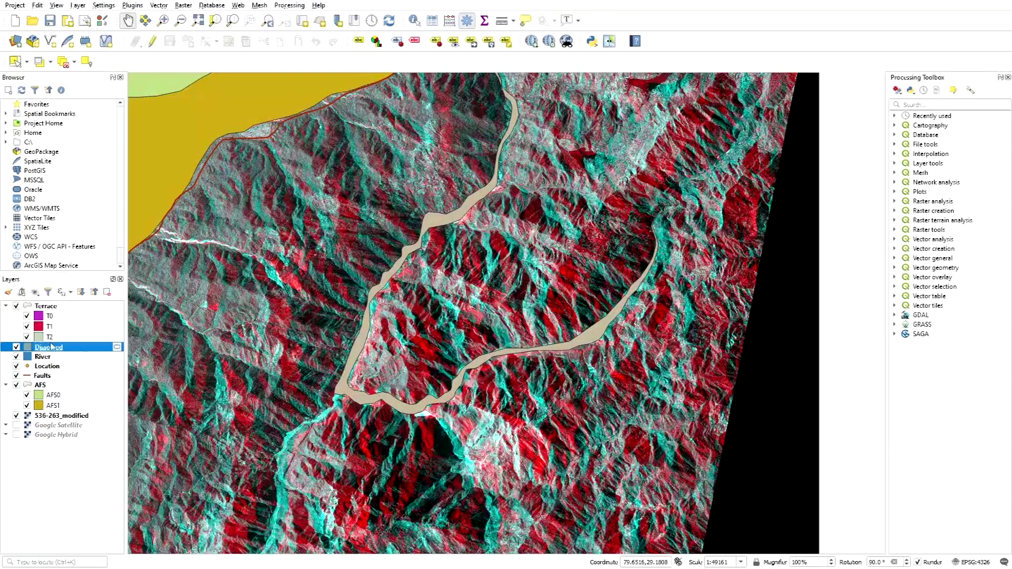
right_click(51, 347)
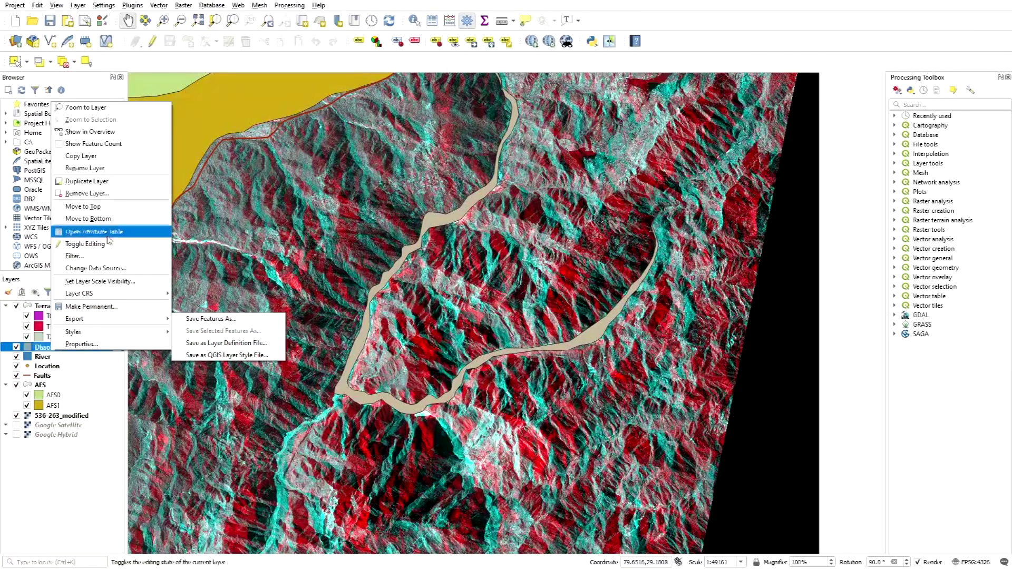
click(108, 234)
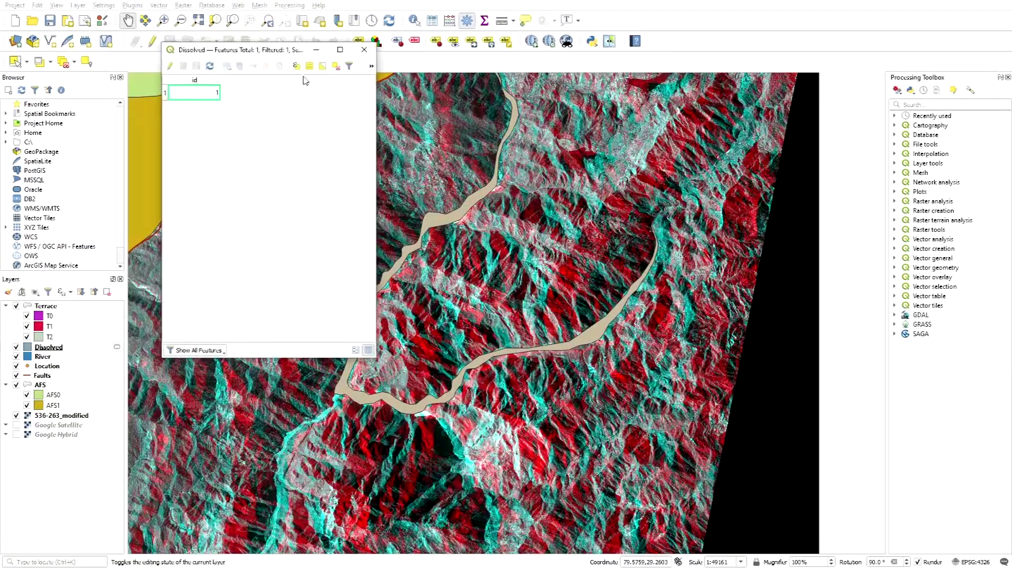
drag(267, 55, 658, 56)
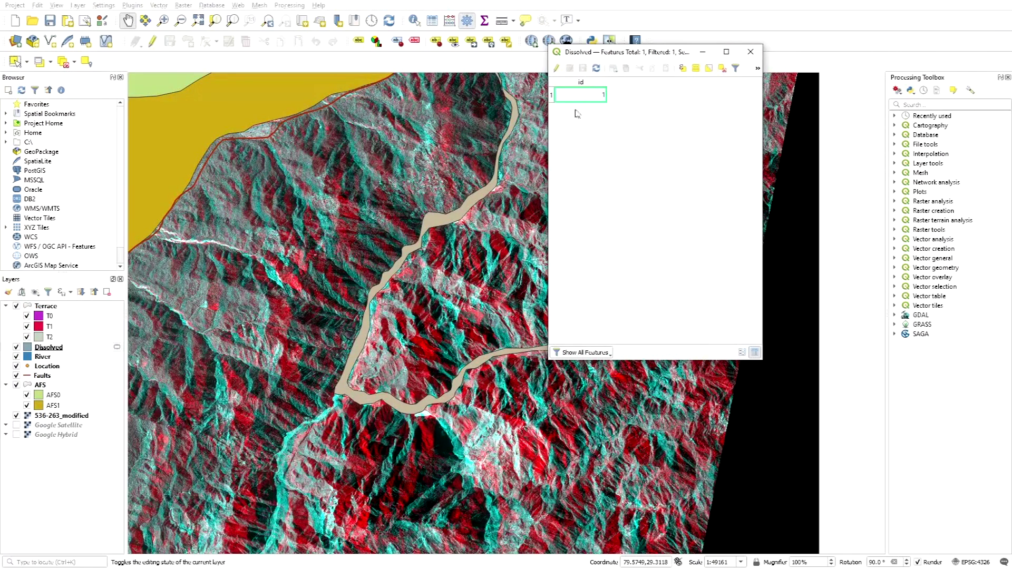
click(751, 51)
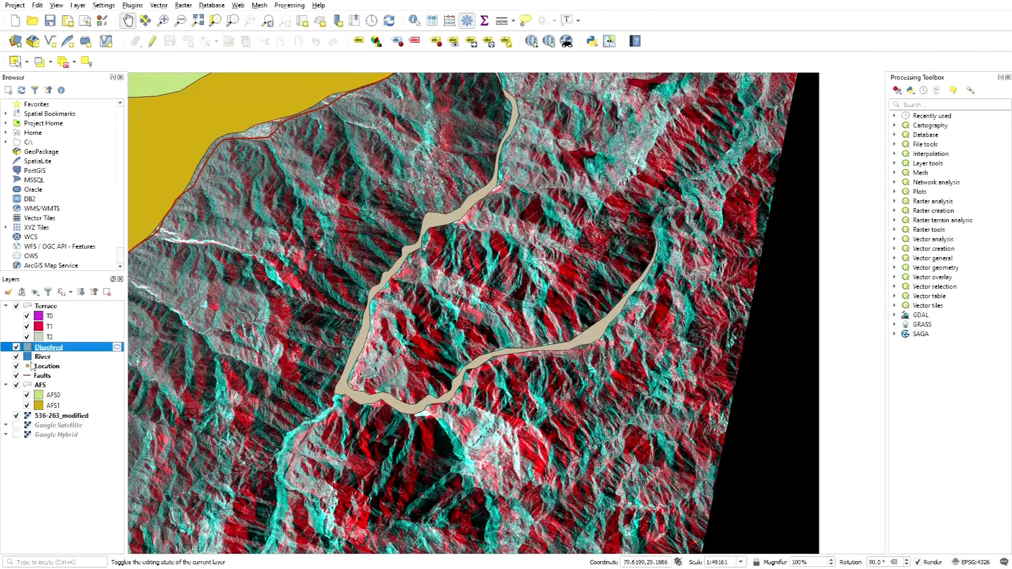
- Examine the features in the original River layer's attribute table and close it
right_click(40, 357)
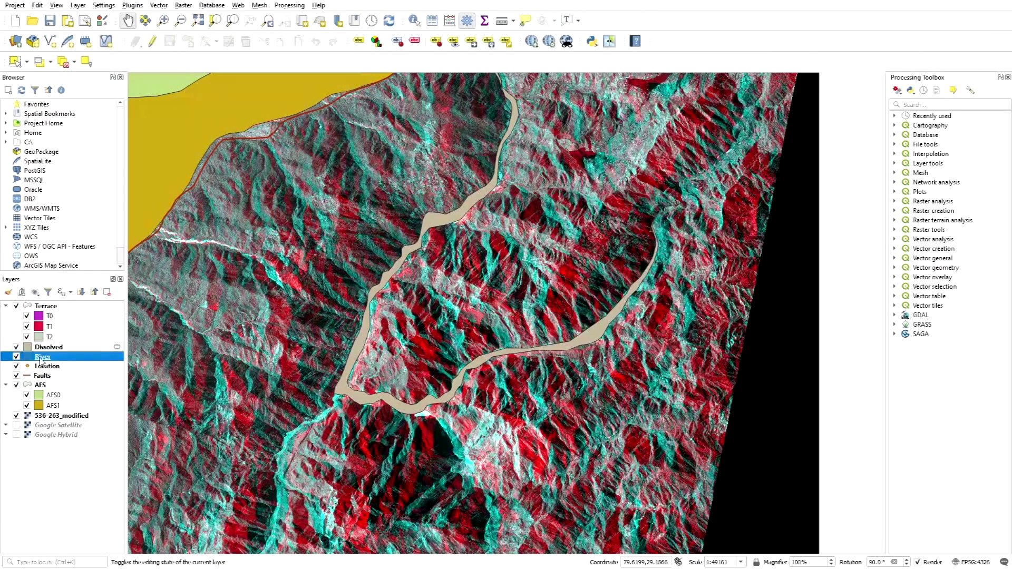
click(99, 255)
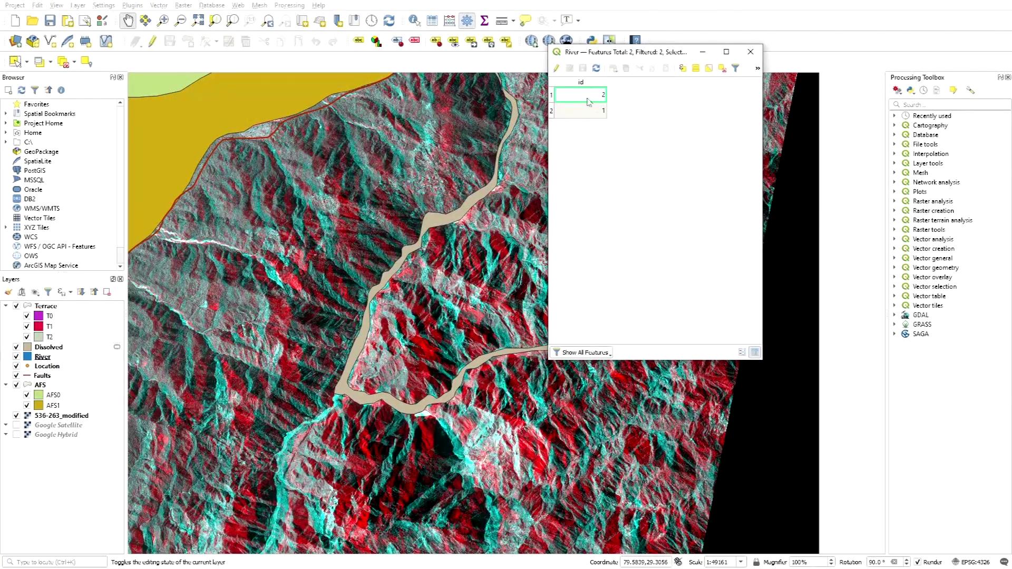
click(752, 51)
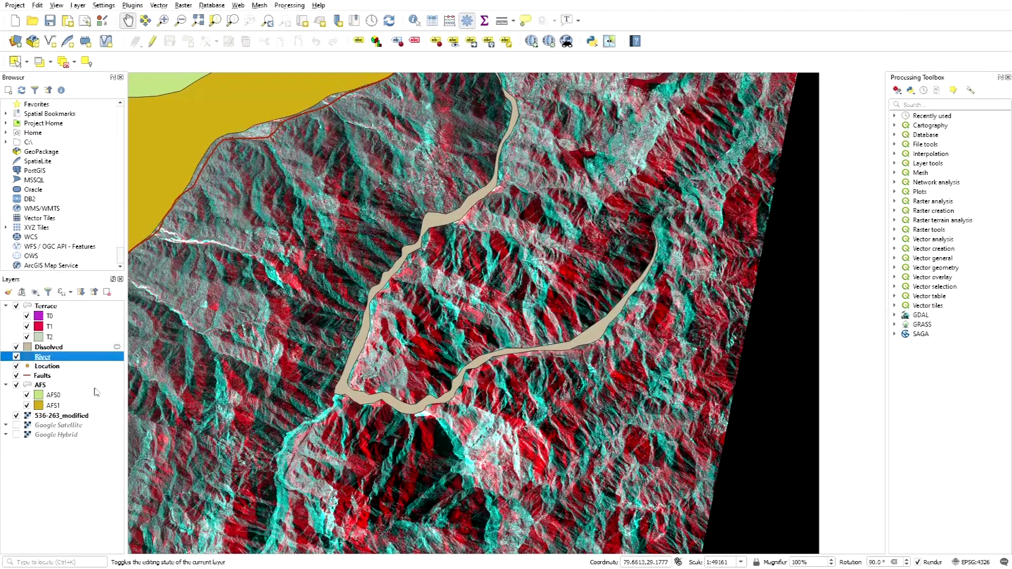
- Check the Dissolved layer's attribute table again for comparison with the River layer and close it
click(40, 347)
right_click(40, 347)
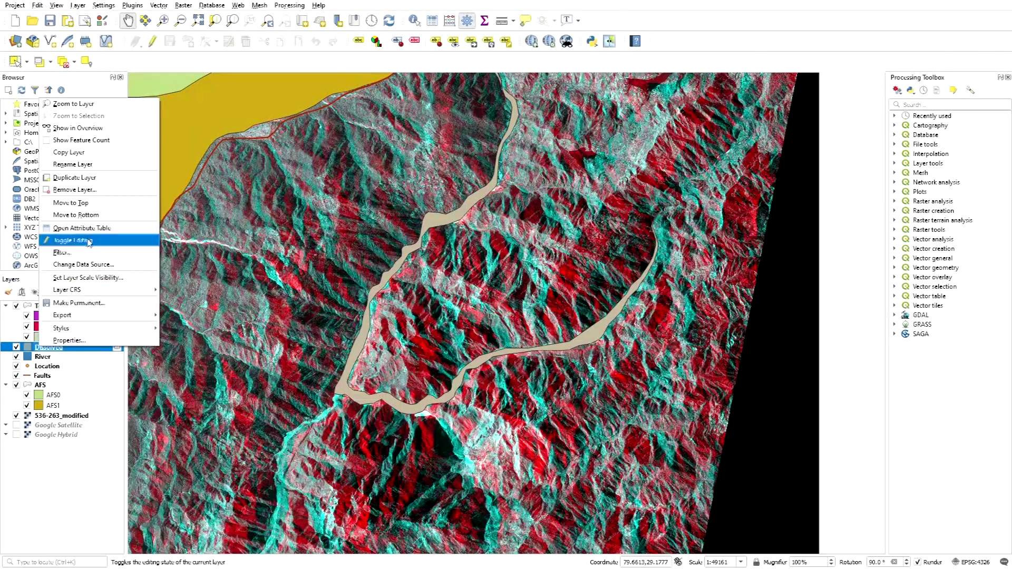
click(90, 227)
drag(651, 57, 800, 84)
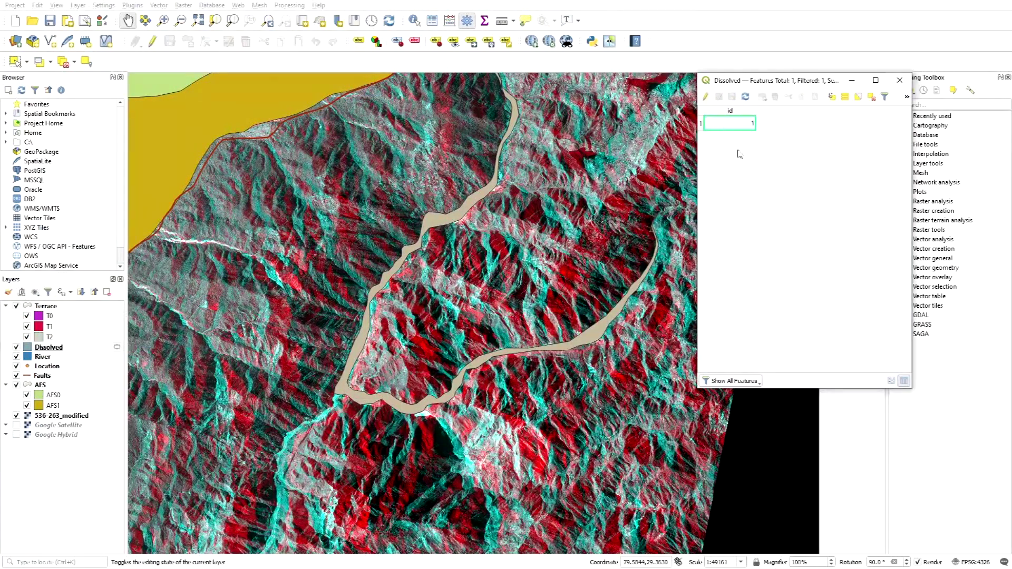
click(900, 80)
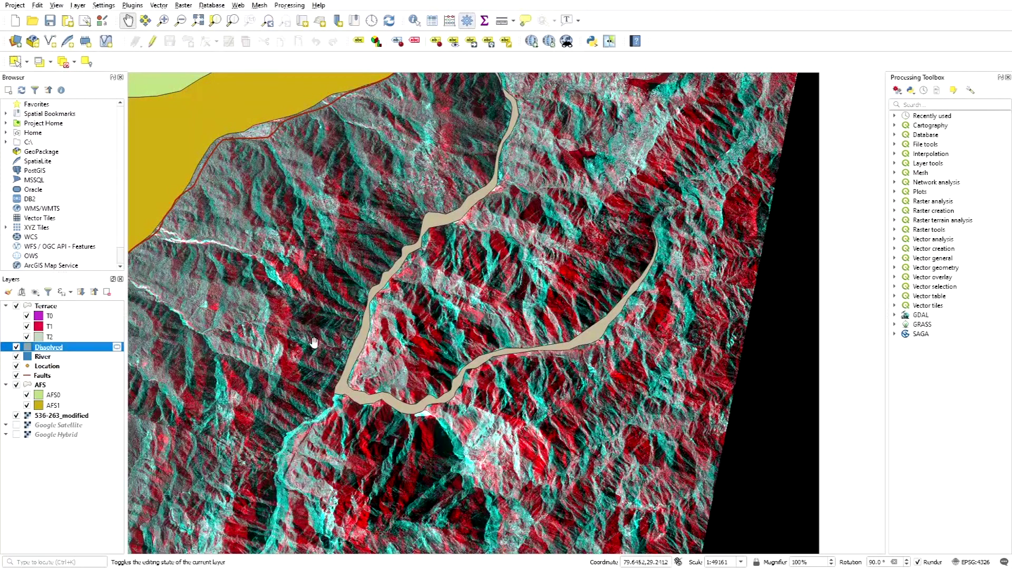
scroll(421, 361, down, 1)
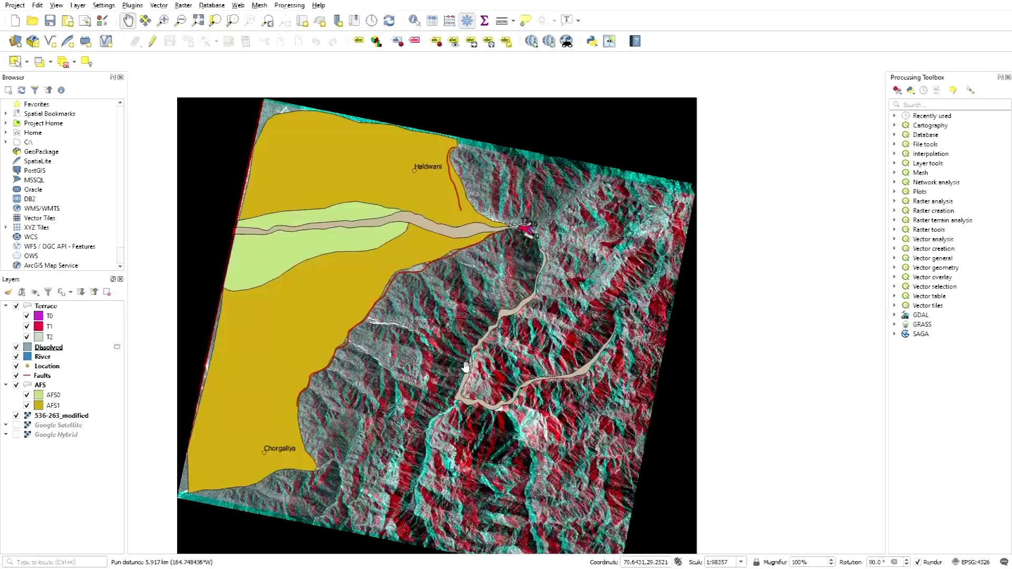
scroll(466, 367, up, 1)
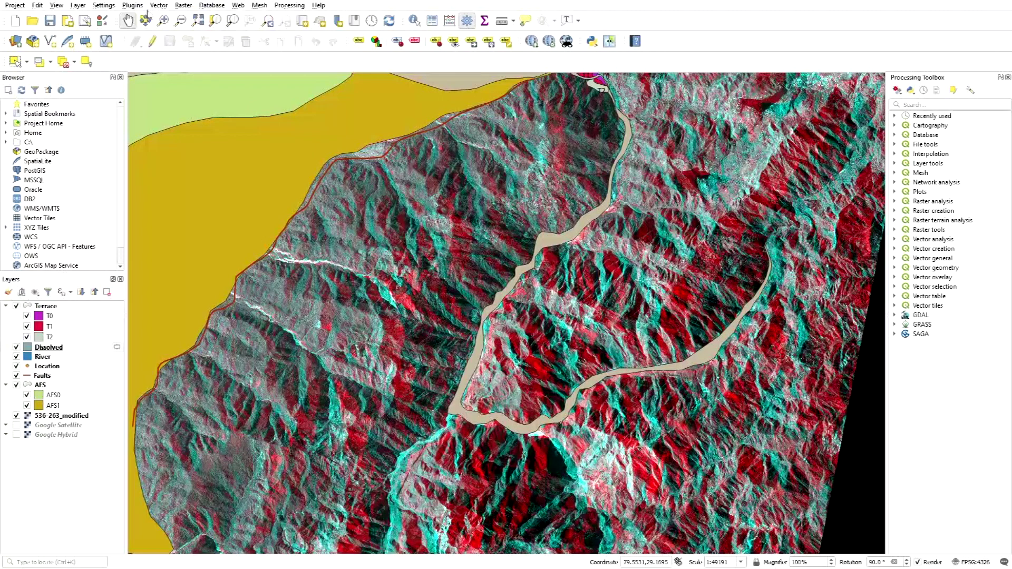
click(159, 5)
mouse_move(175, 19)
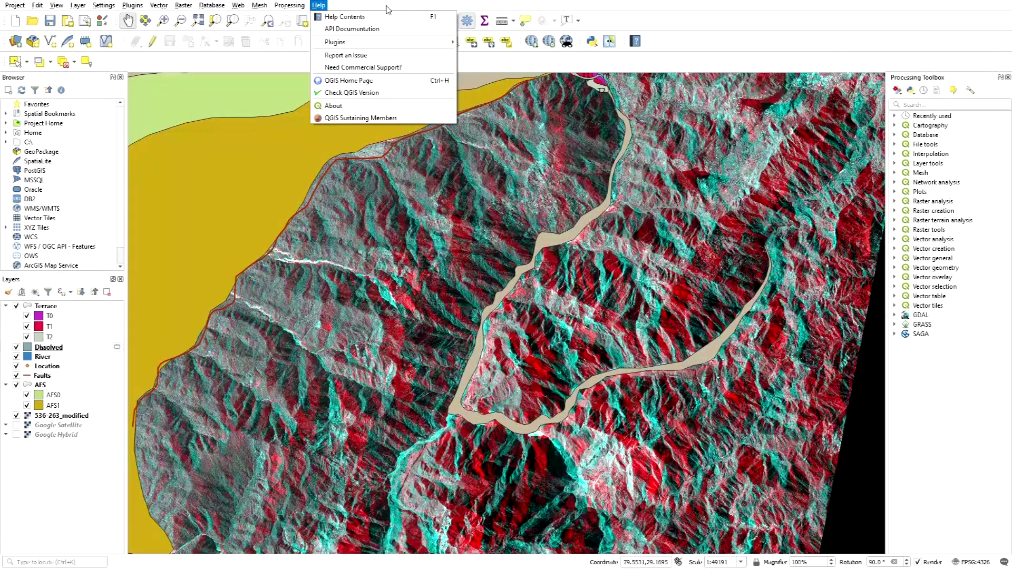
click(388, 10)
scroll(443, 313, down, 2)
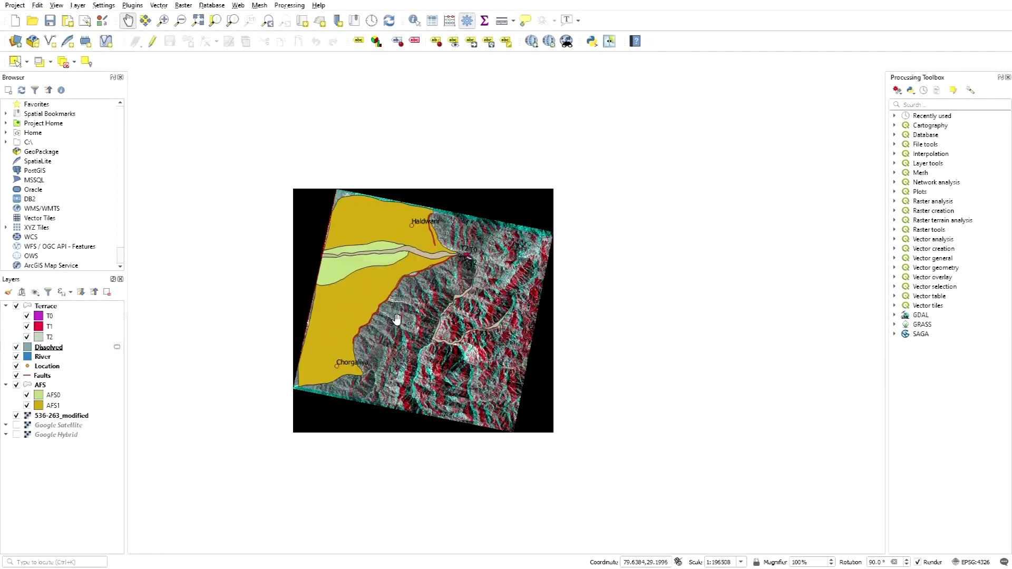
scroll(397, 320, up, 2)
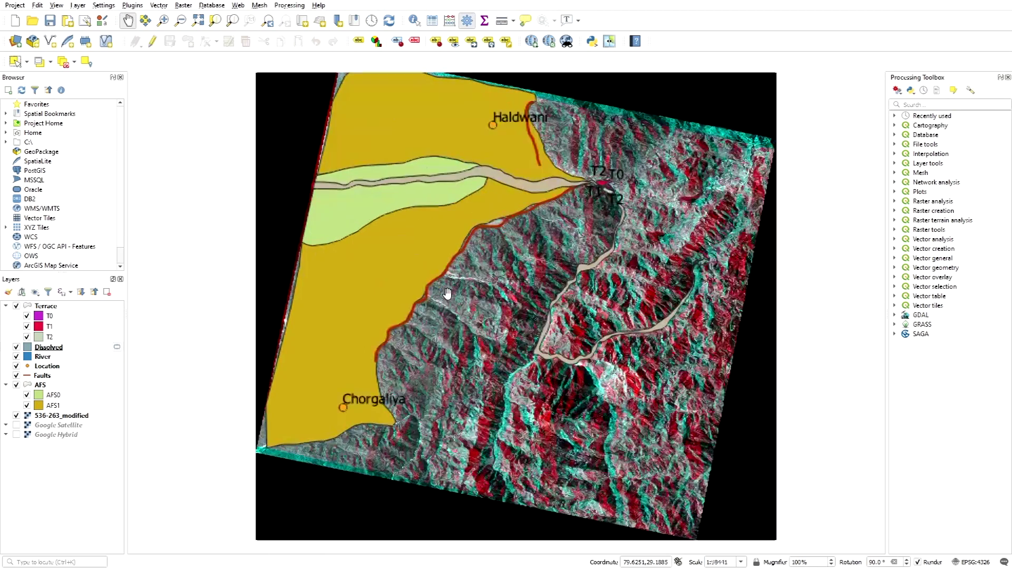
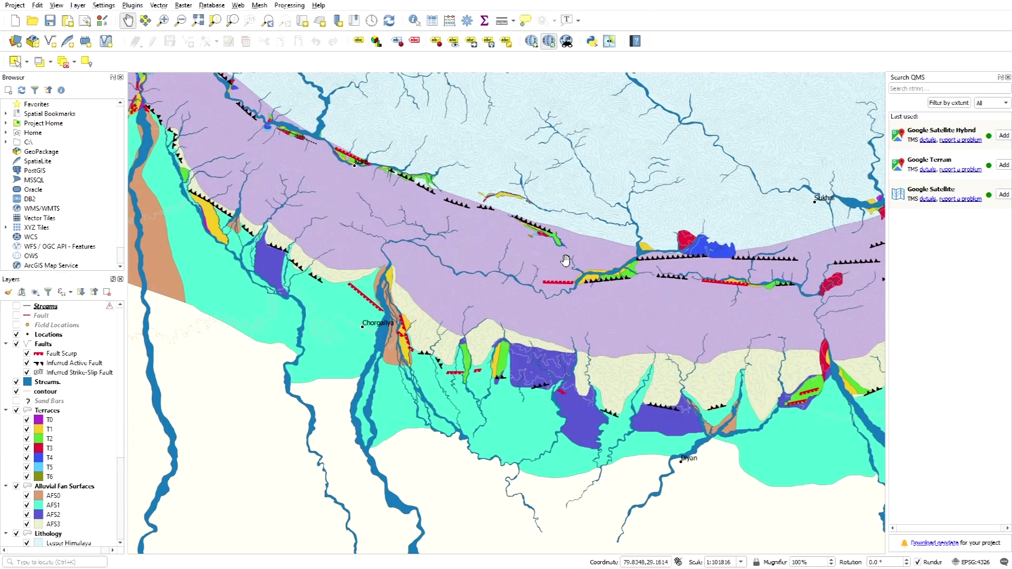
- Examine the regional geomorphological map from Kaladungi to Tanakpur, including the fans and faults around Haldwani and Chorgaliya
scroll(566, 260, down, 1)
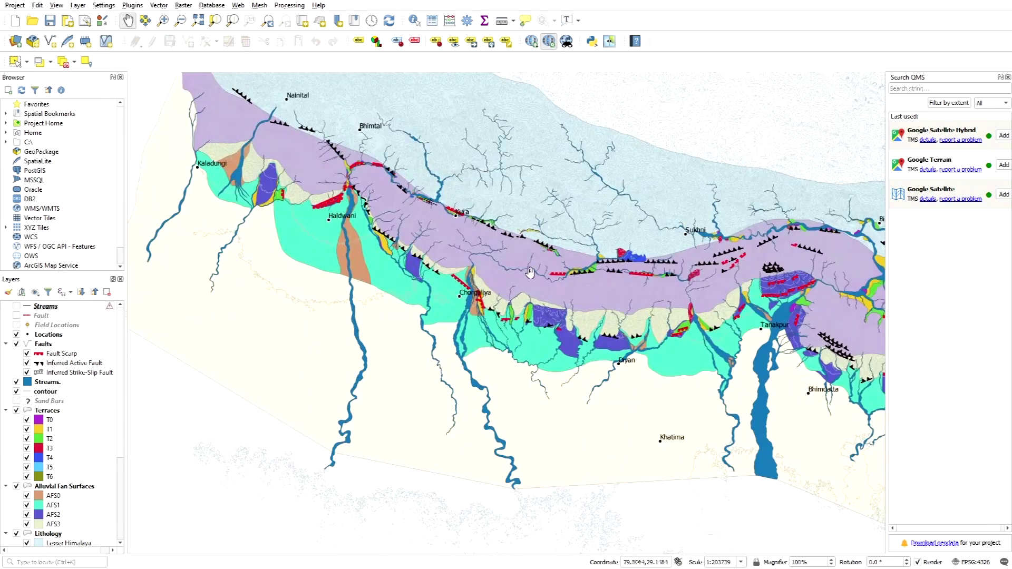
drag(391, 193, 373, 307)
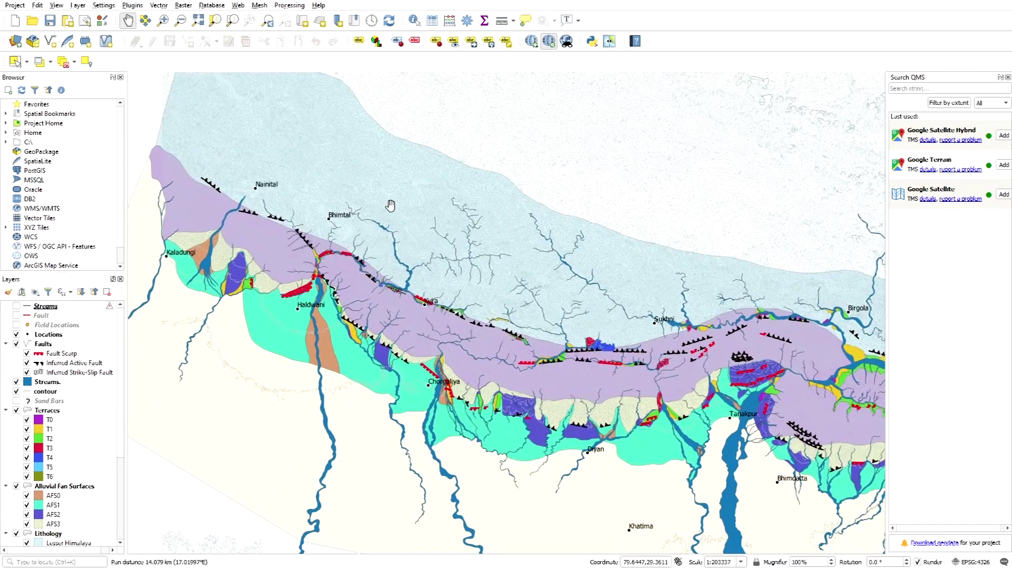
scroll(299, 300, up, 1)
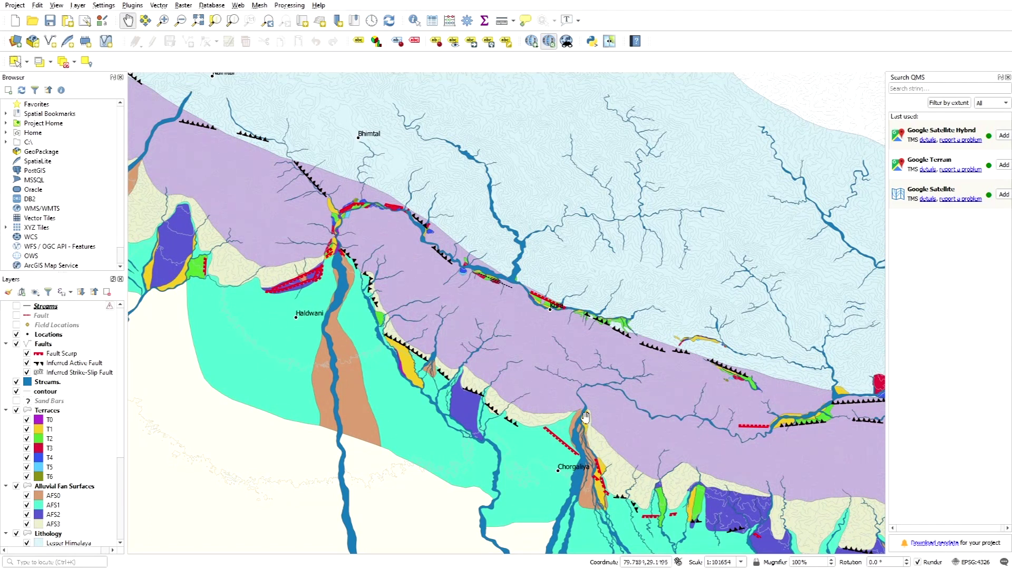
scroll(408, 291, down, 3)
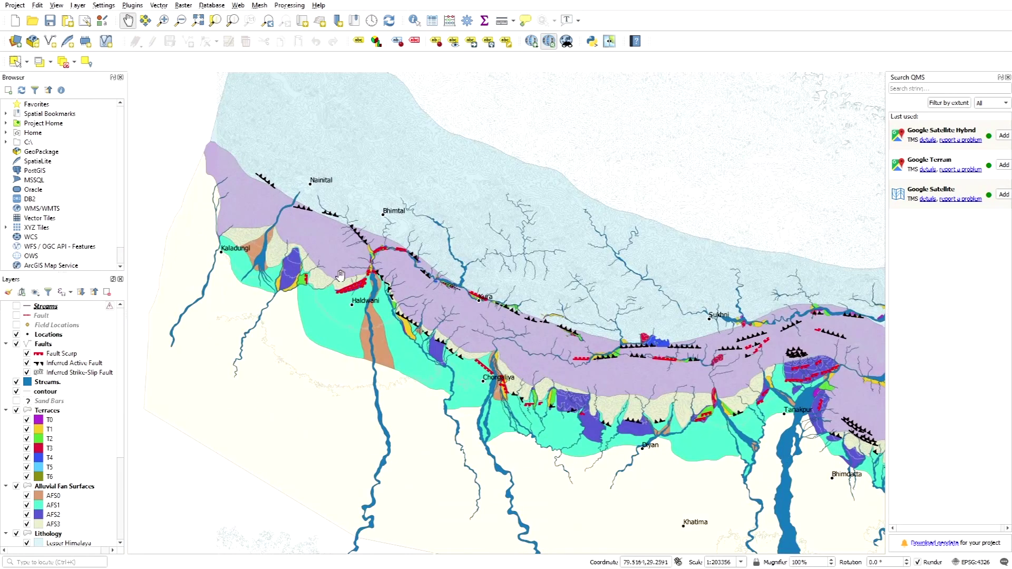
scroll(379, 301, up, 1)
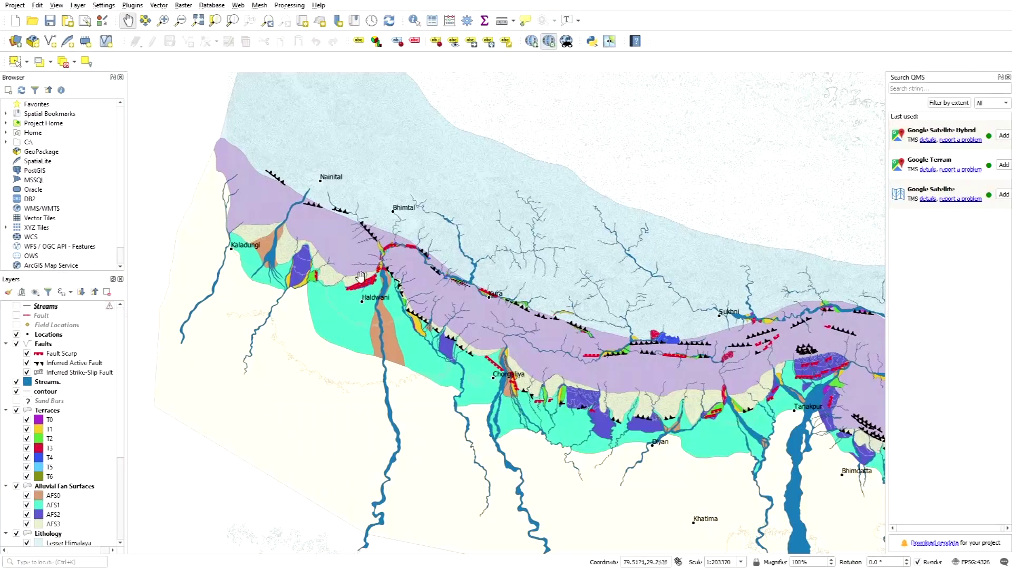
scroll(361, 276, up, 1)
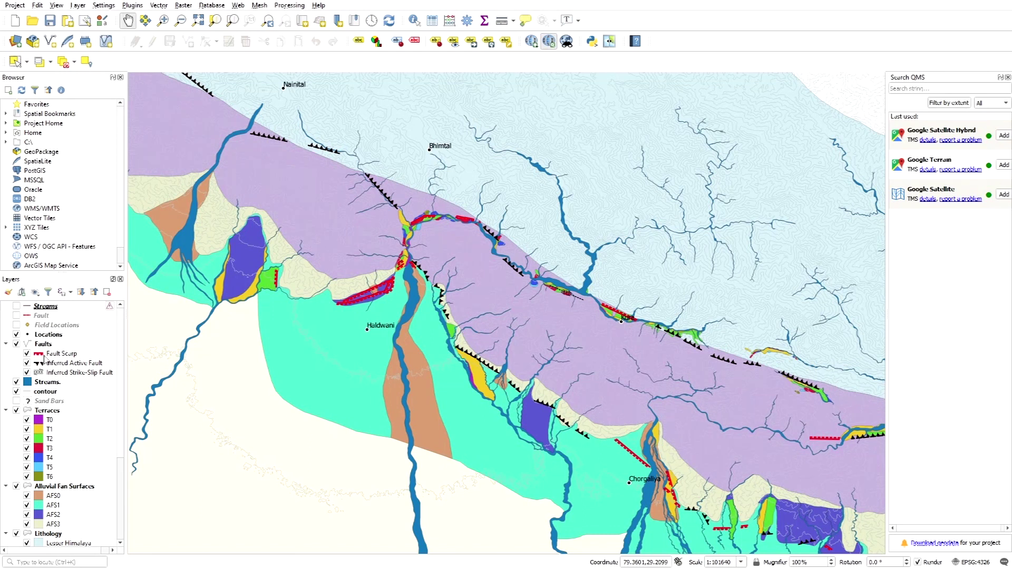
- Toggle the Faults layer's visibility repeatedly to compare the regional map with and without faults, leaving the layer hidden
click(42, 345)
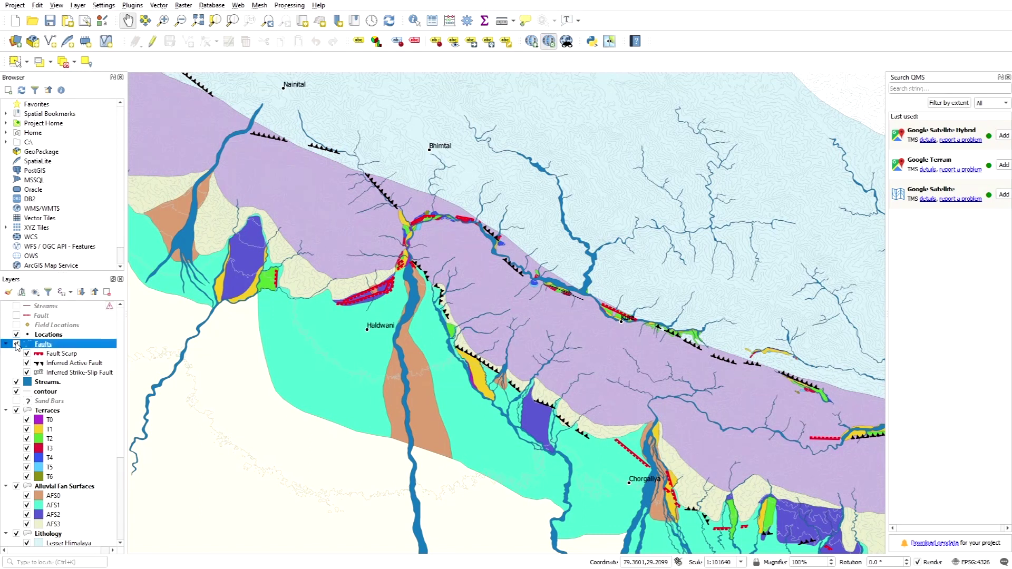
click(17, 344)
click(17, 345)
click(17, 345)
click(17, 344)
click(17, 344)
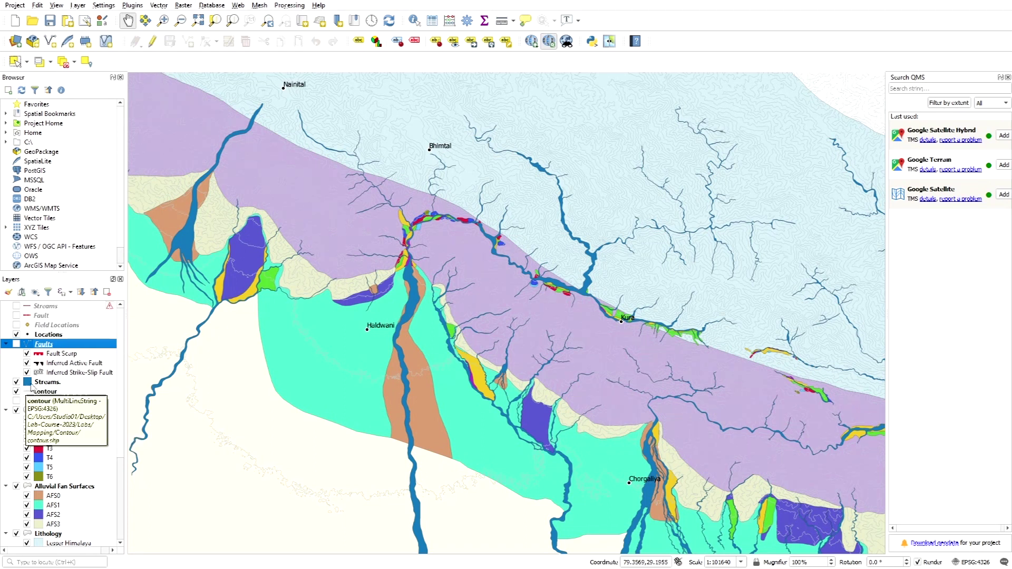
- Open the raster Contour tool, review its input layer choices and contour interval setting, and close it without running
scroll(61, 371, down, 1)
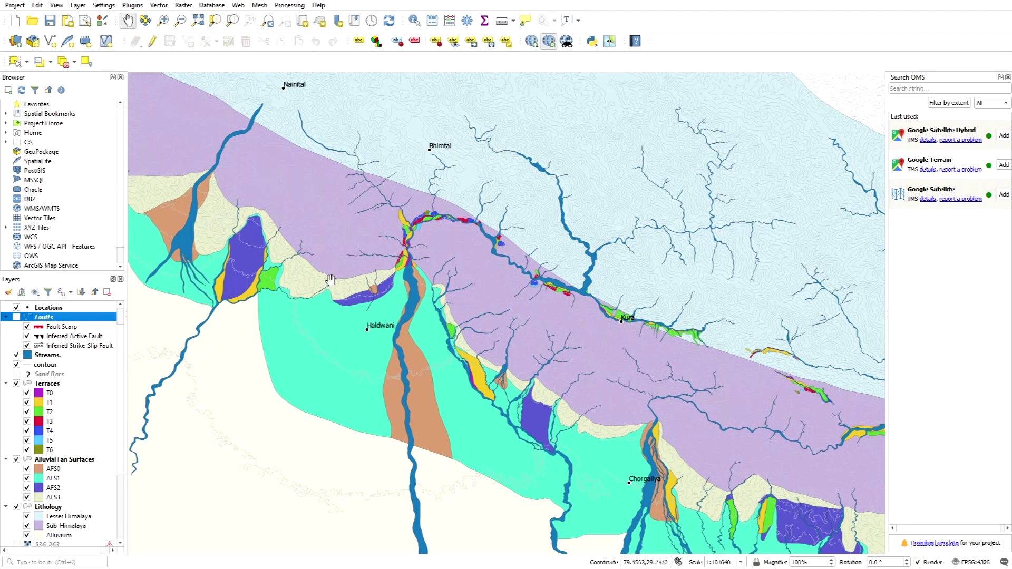
scroll(420, 264, down, 1)
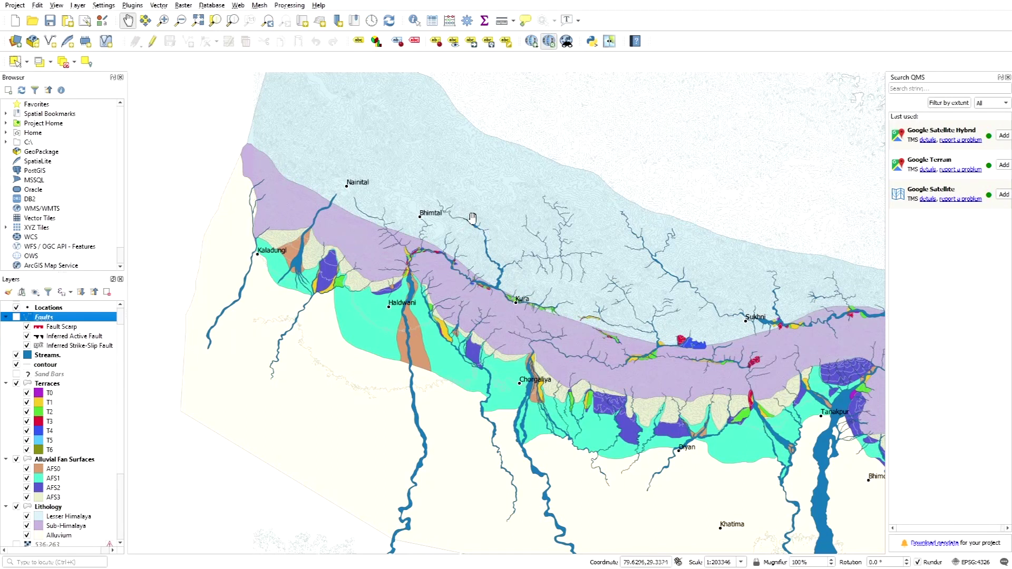
click(183, 5)
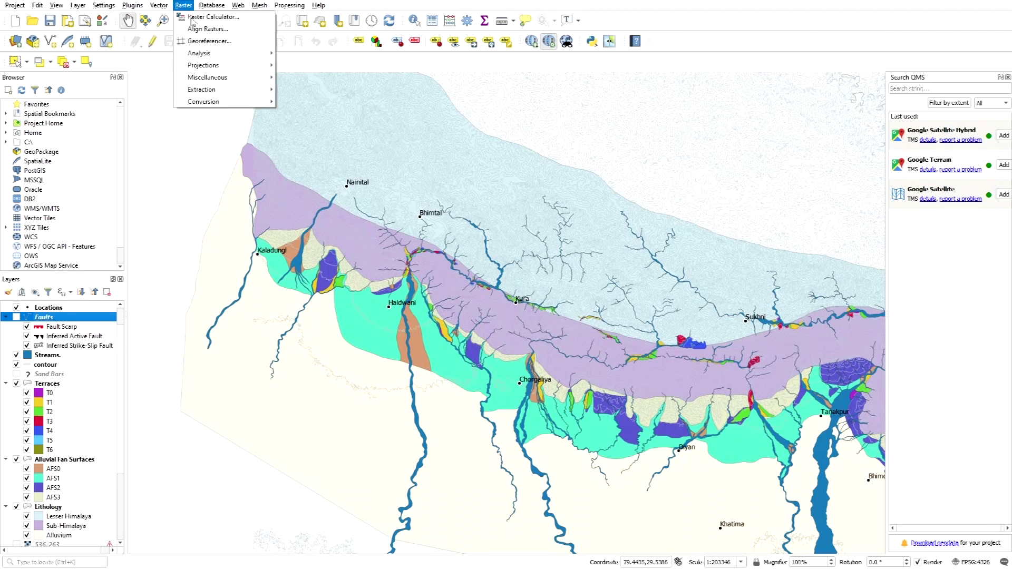
mouse_move(210, 92)
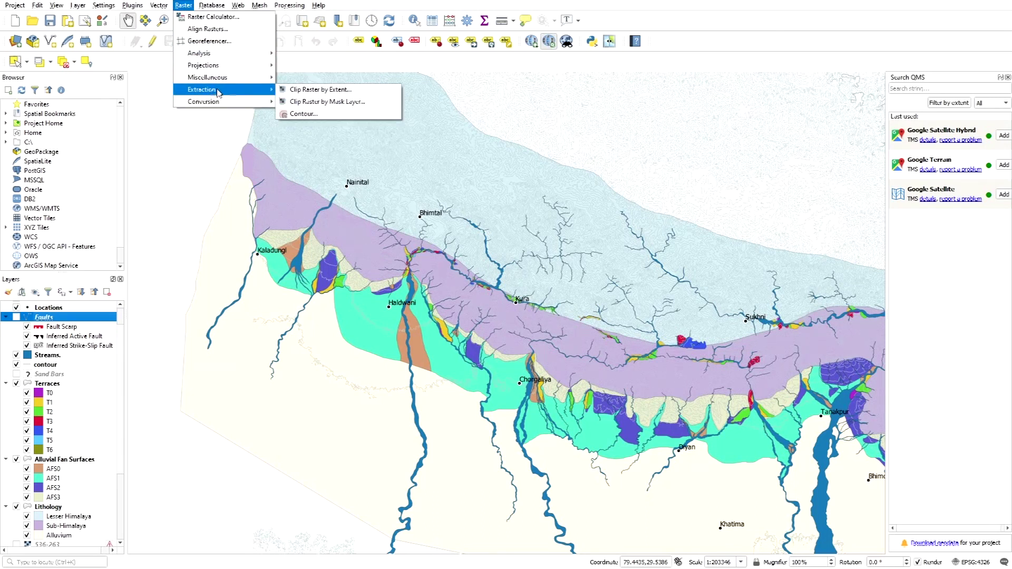
click(302, 114)
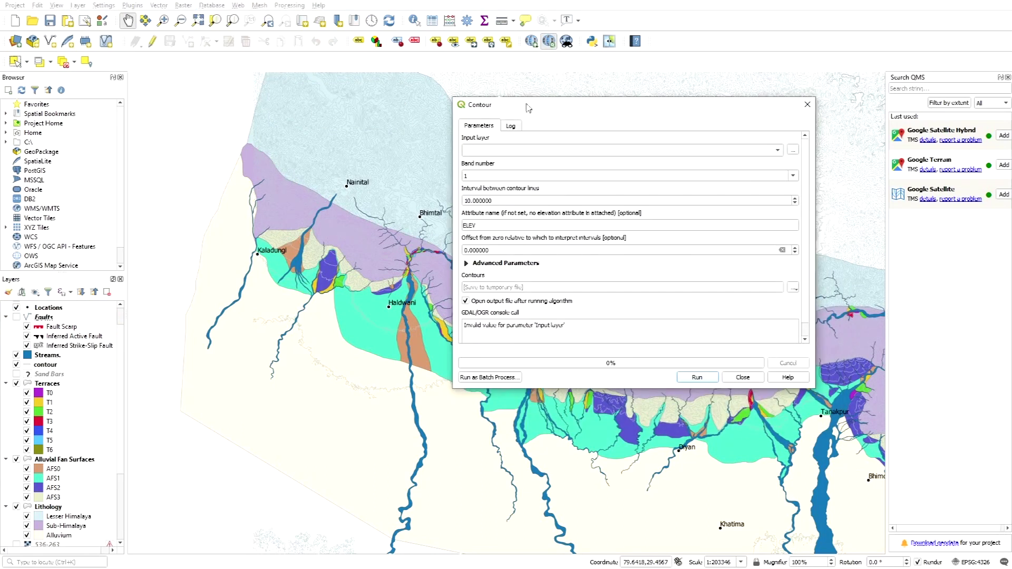
drag(664, 110, 605, 108)
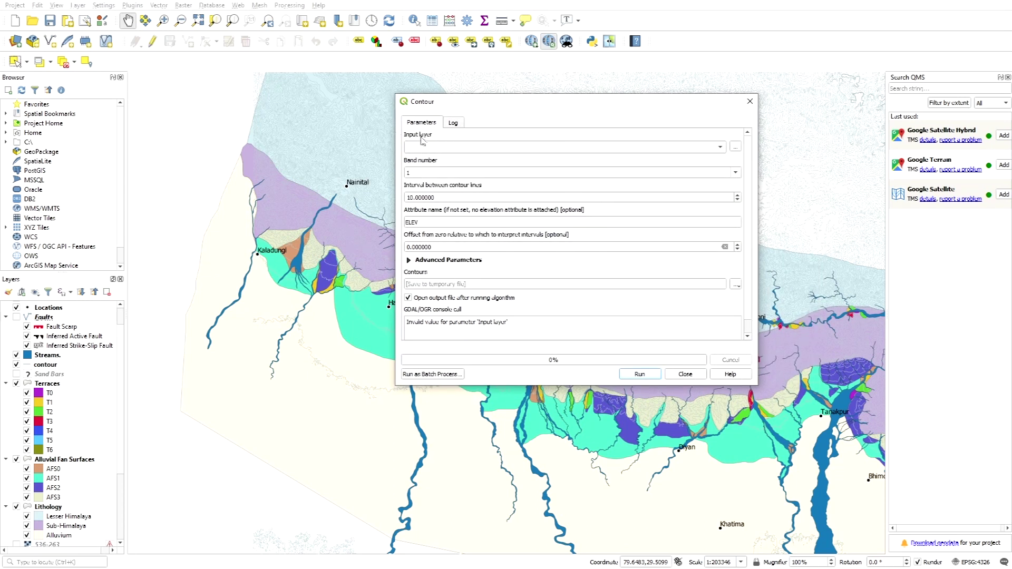
click(448, 149)
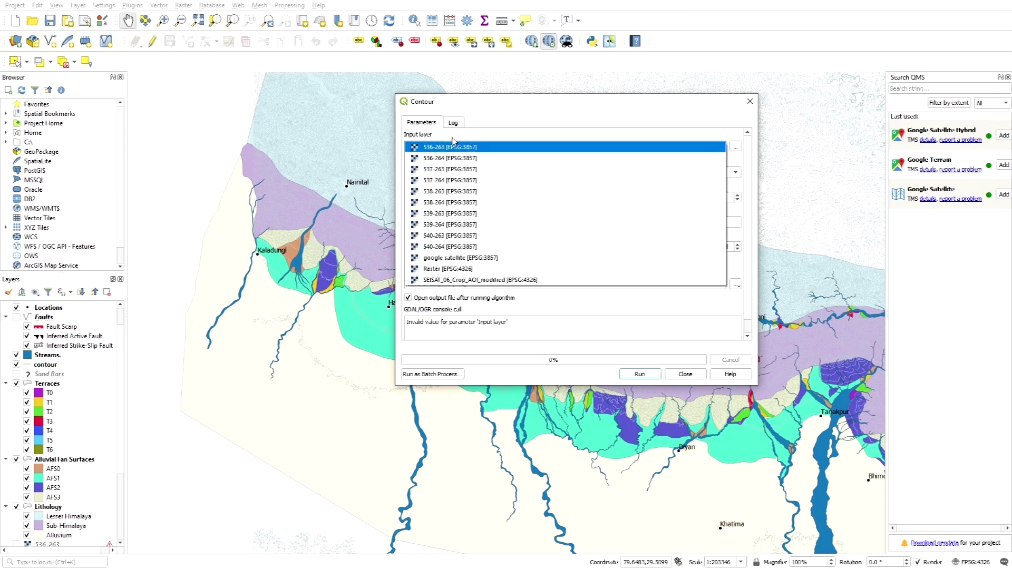
click(515, 138)
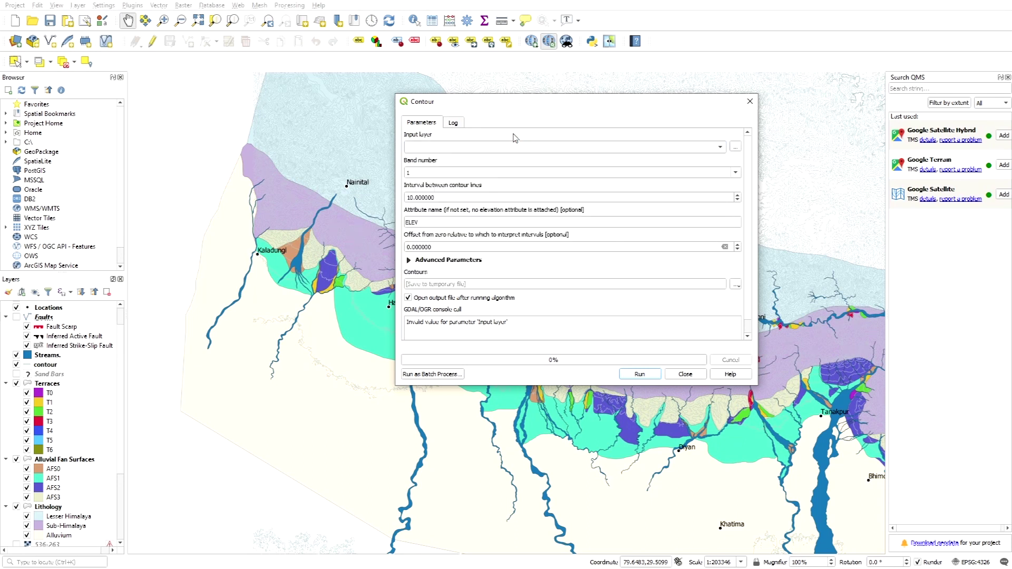
click(414, 197)
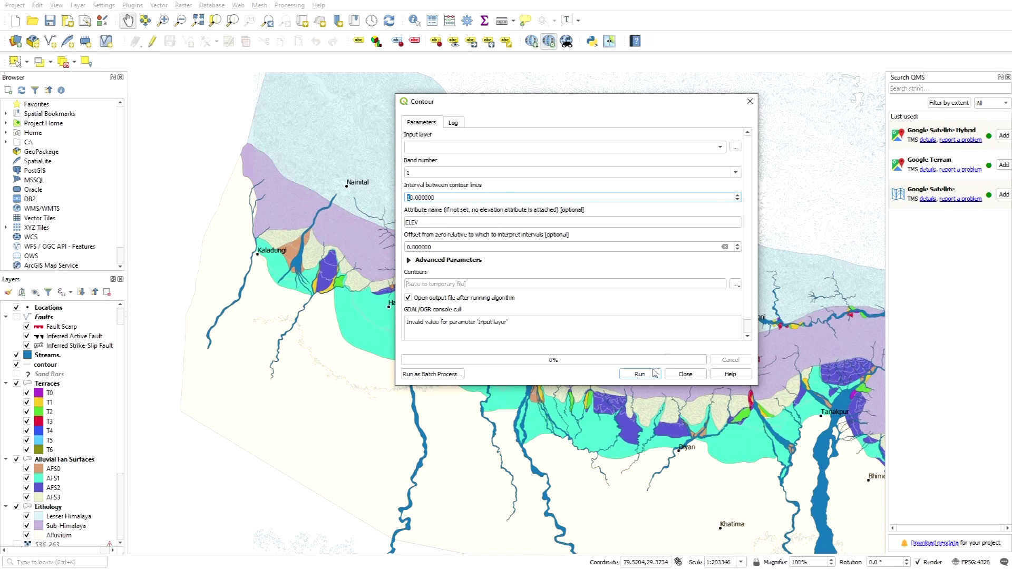
drag(625, 107, 610, 98)
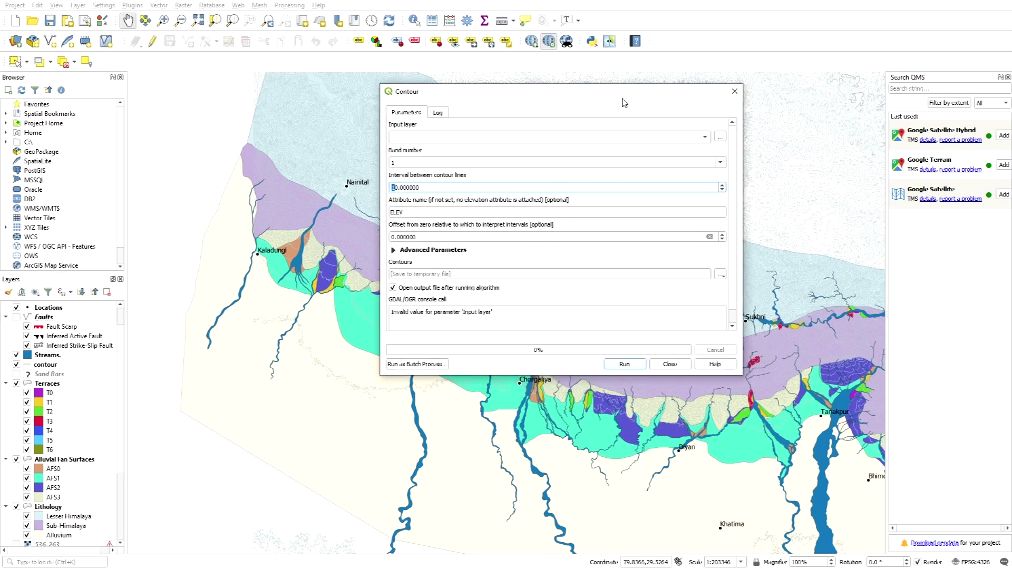
click(734, 91)
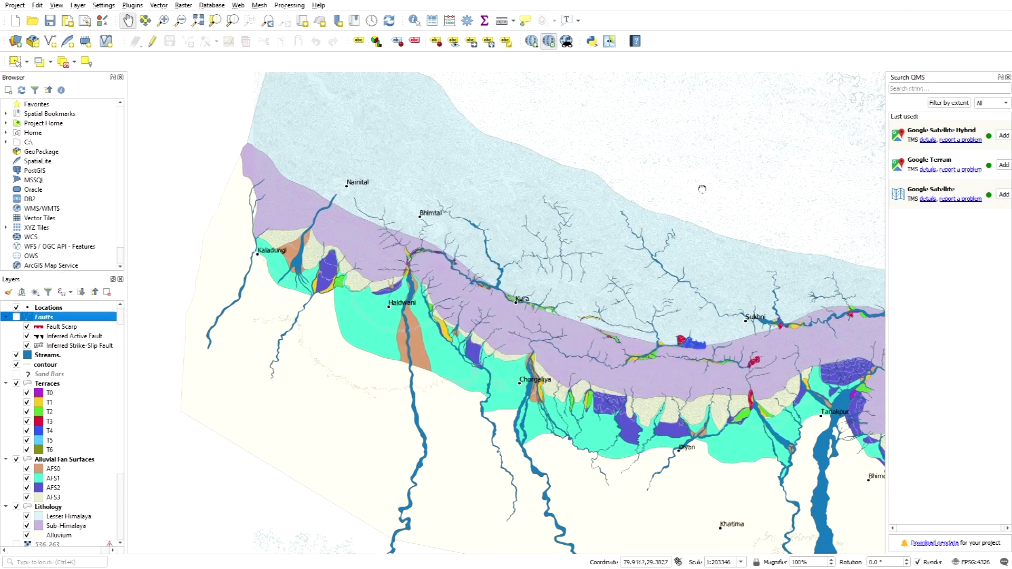
- Examine the regional map from Kaladungi to Chorgaliya along with the terrace, alluvial fan and lithology classes in the layer list
drag(736, 136, 596, 260)
scroll(347, 370, up, 1)
scroll(471, 290, down, 1)
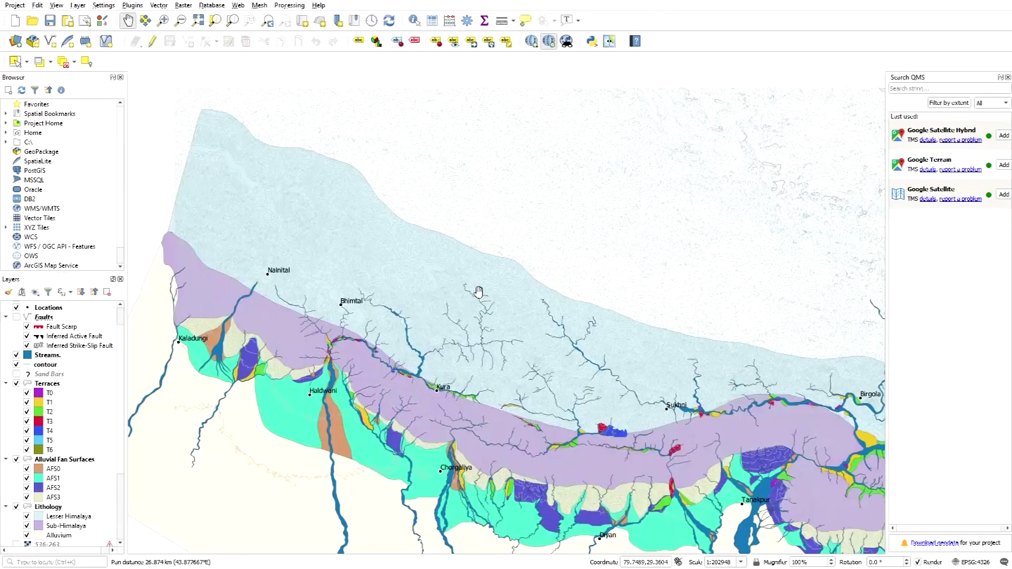
drag(413, 339, 444, 324)
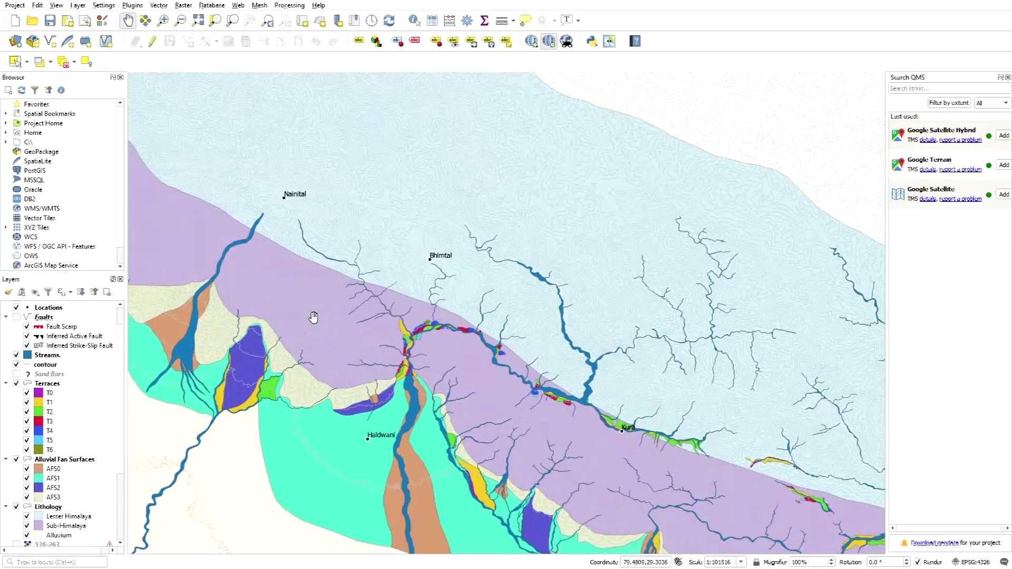
drag(308, 291, 328, 329)
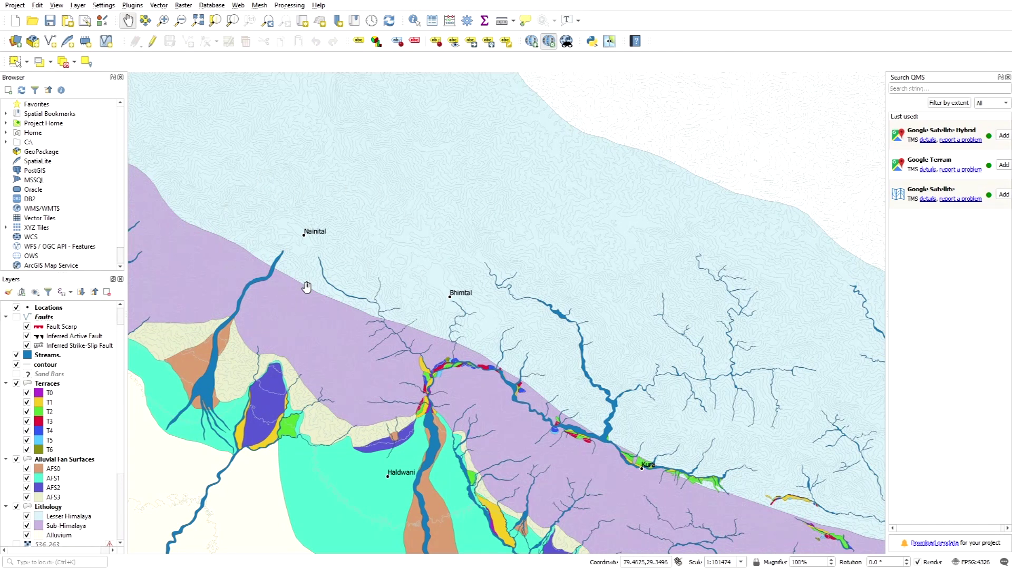
drag(309, 286, 374, 297)
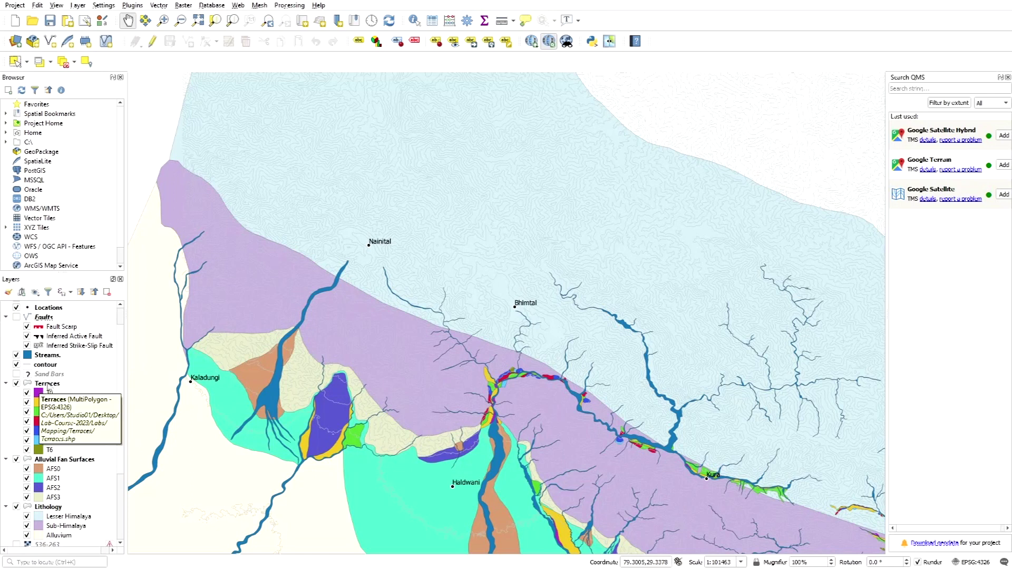
scroll(53, 389, down, 2)
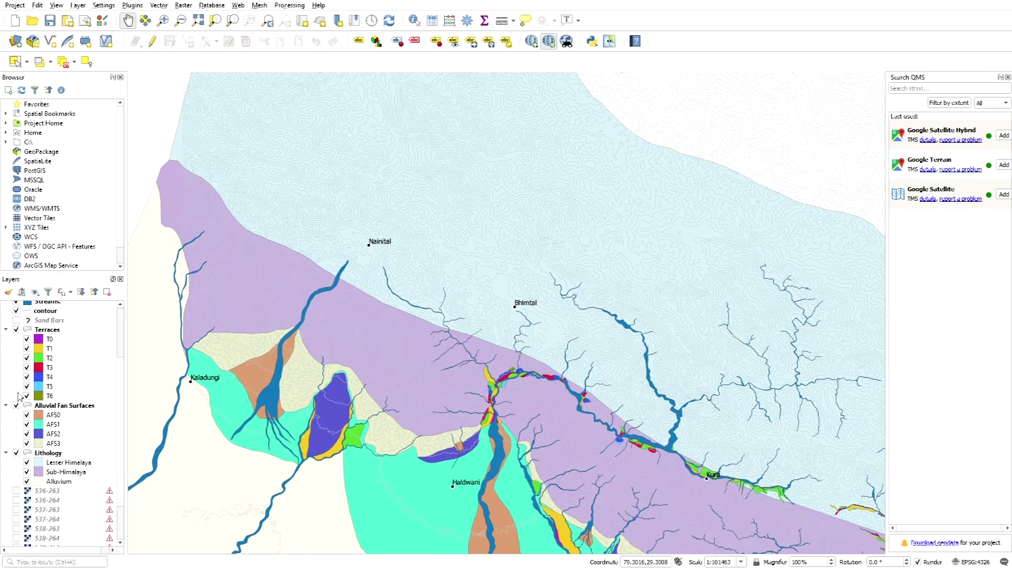
scroll(88, 401, down, 1)
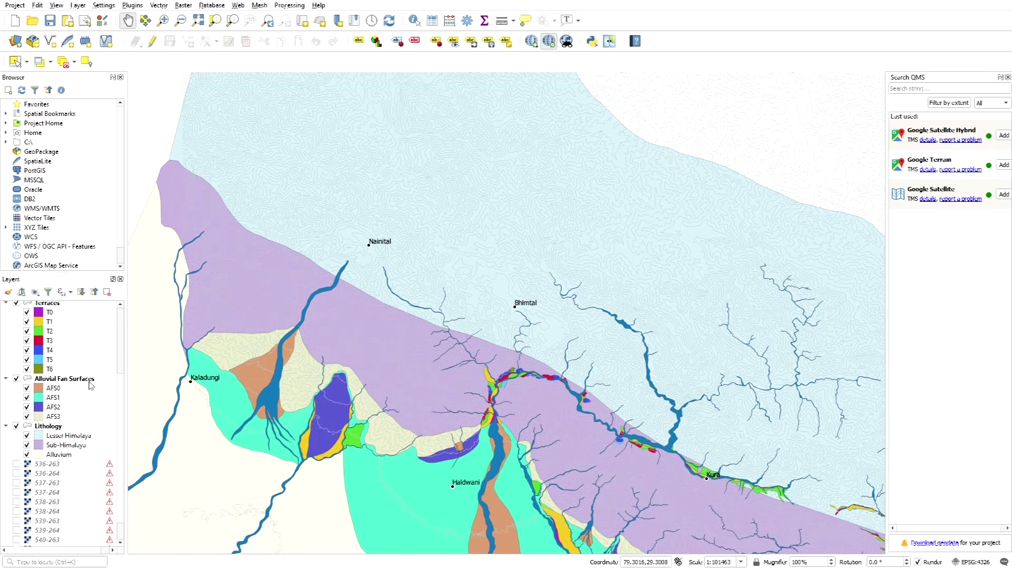
scroll(51, 440, down, 1)
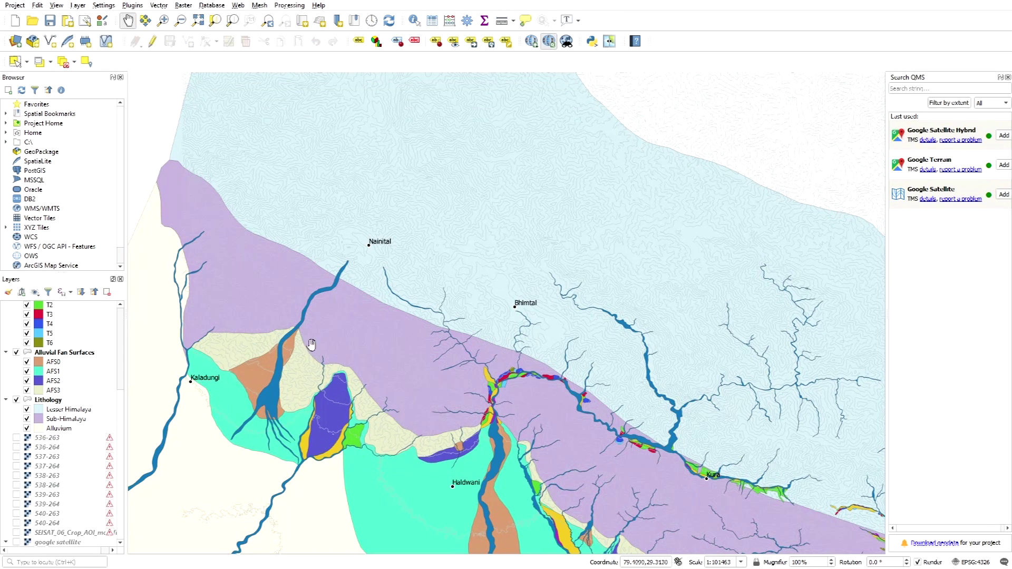
drag(481, 372, 307, 275)
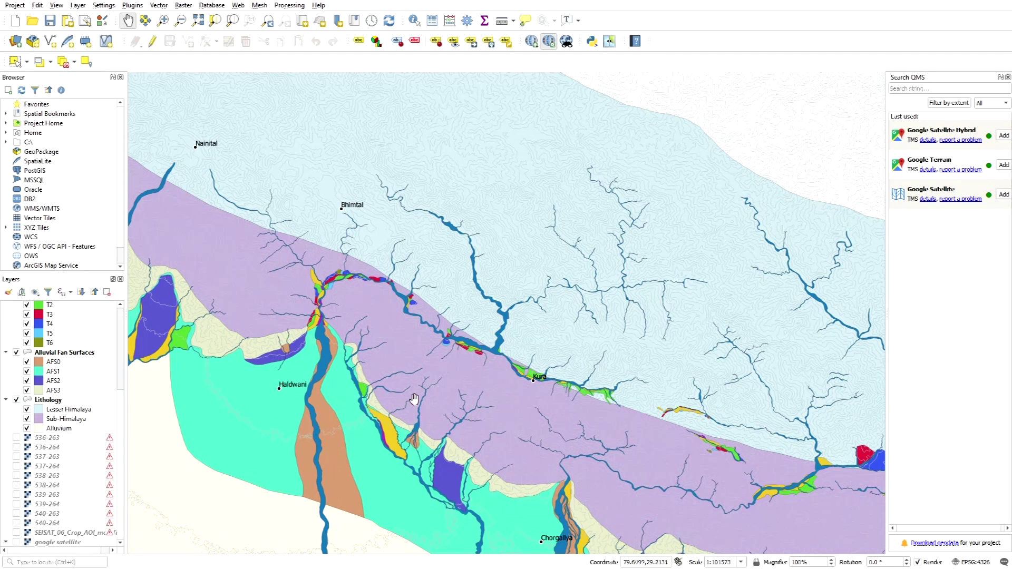
drag(414, 398, 369, 332)
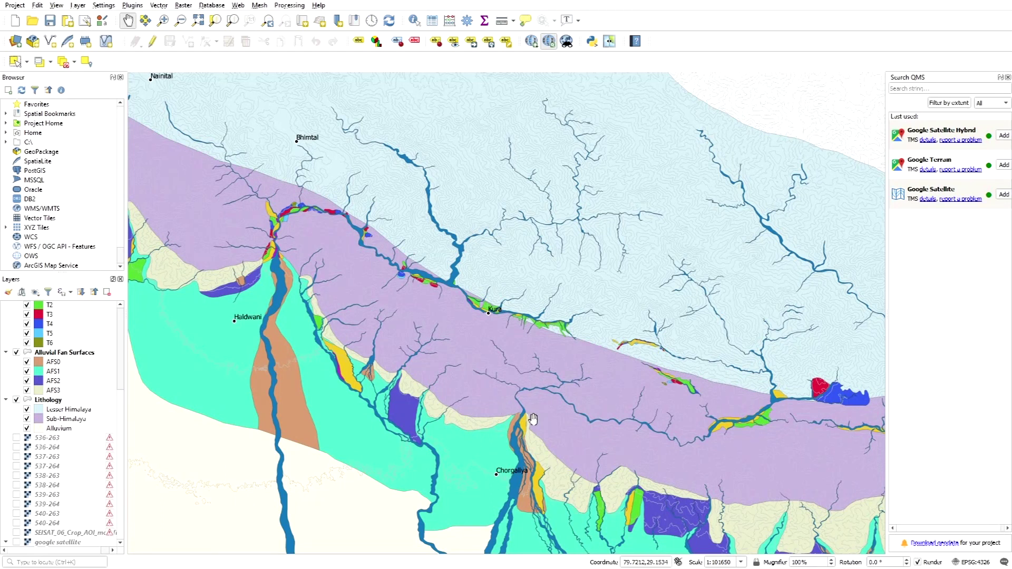
drag(320, 266, 344, 314)
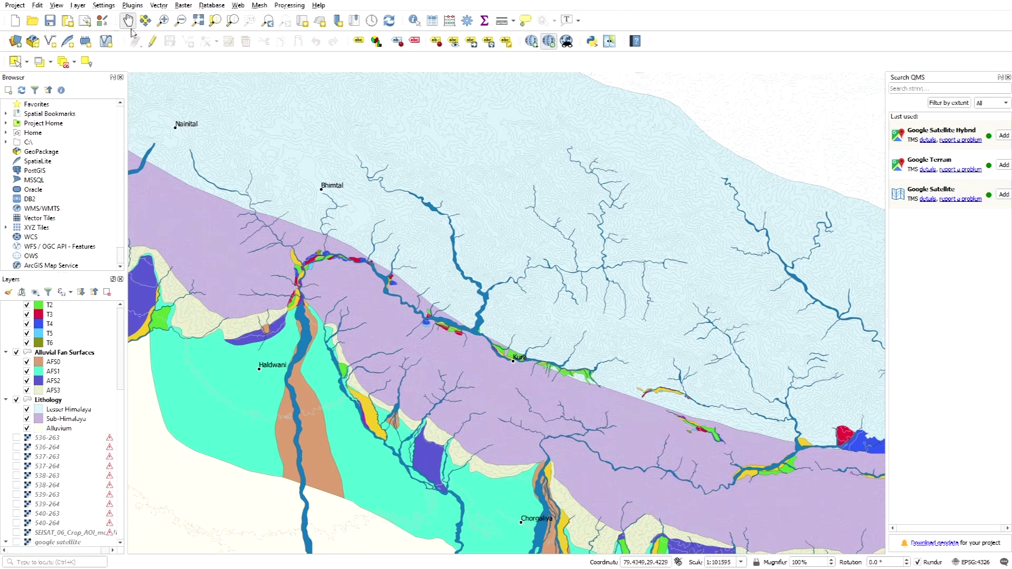
drag(295, 279, 324, 293)
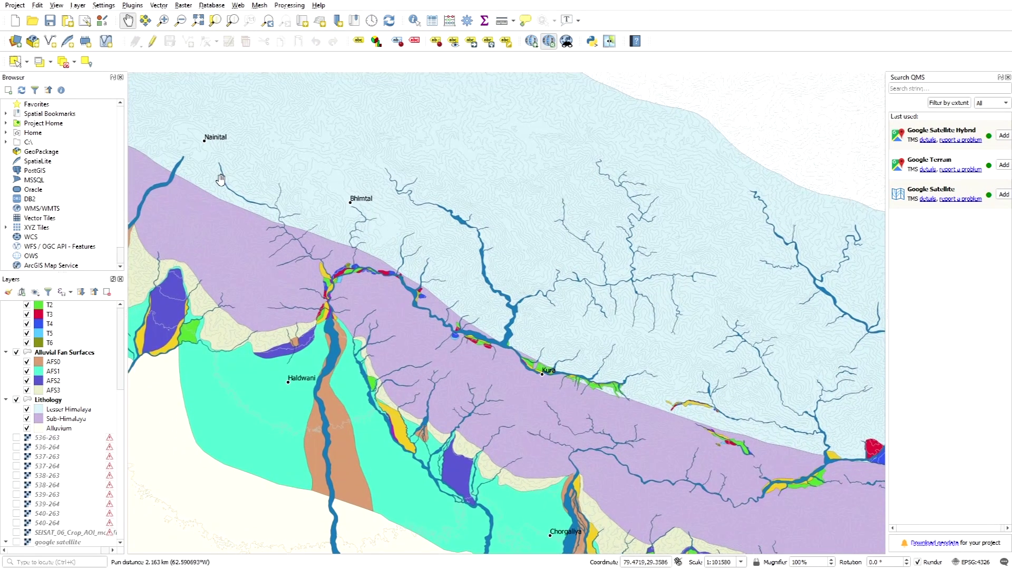
- Create a new print layout with an automatically generated title and keep its window maximized
click(68, 22)
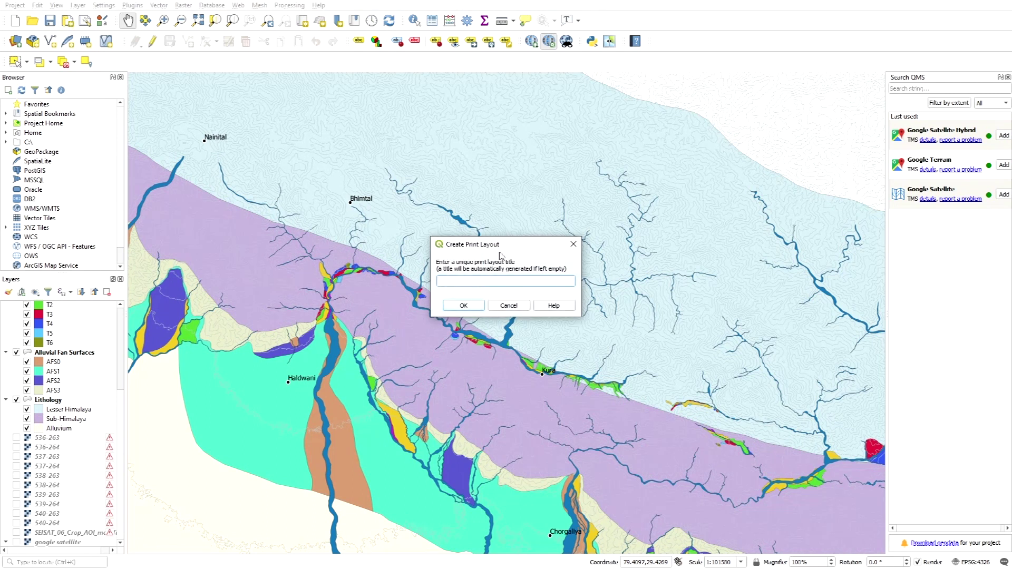
drag(514, 246, 556, 228)
click(506, 286)
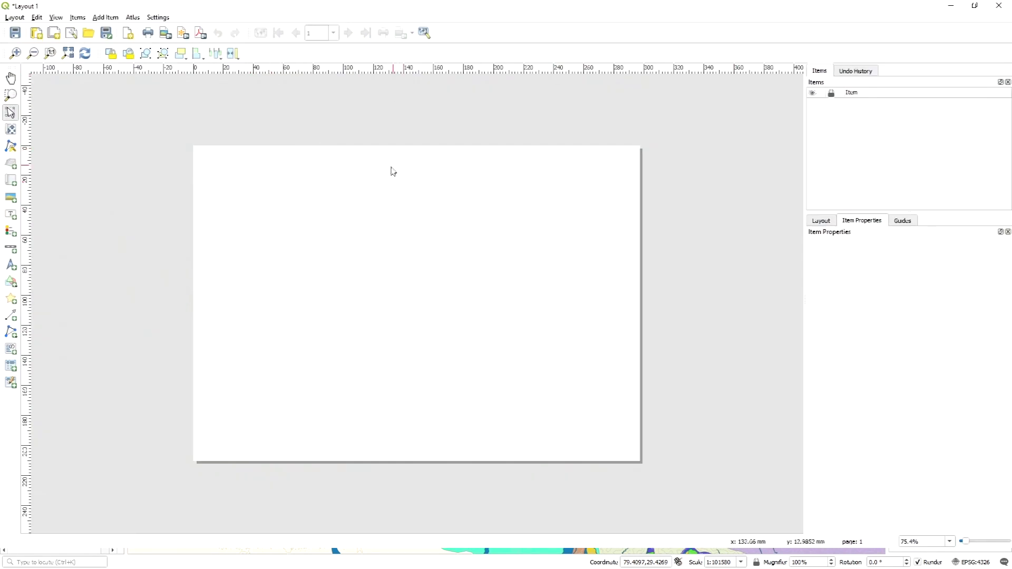
click(973, 7)
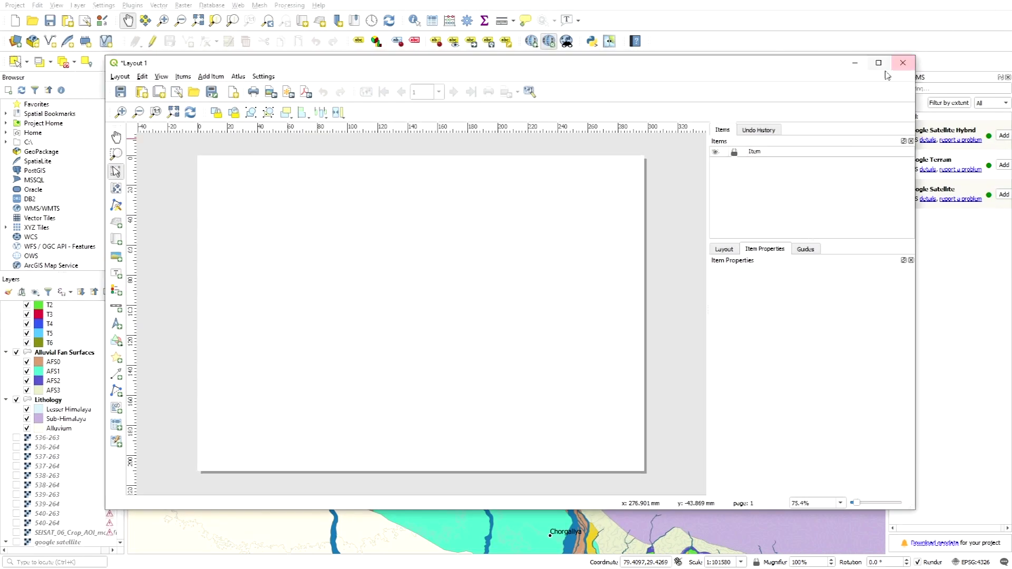
click(879, 61)
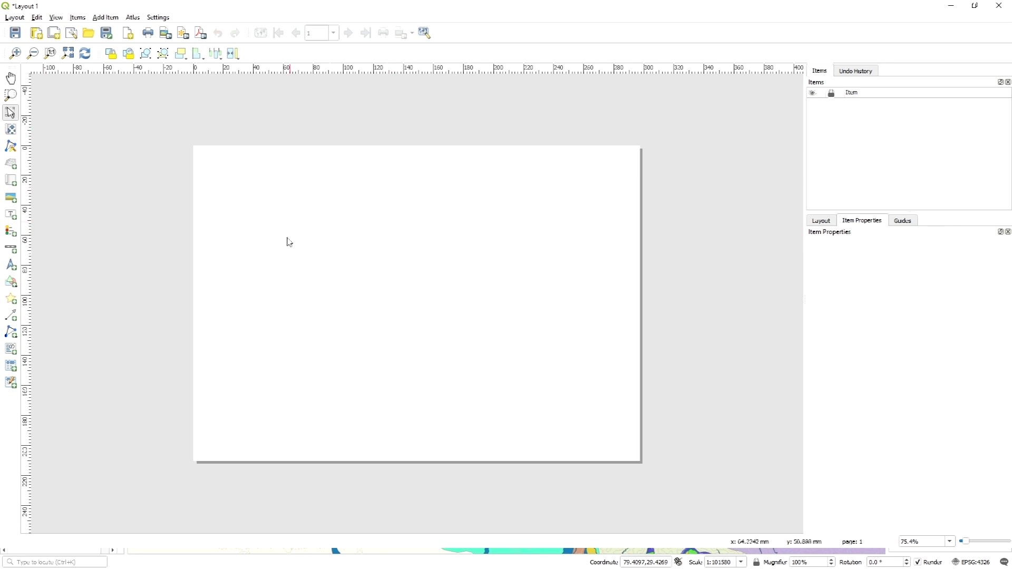
click(12, 182)
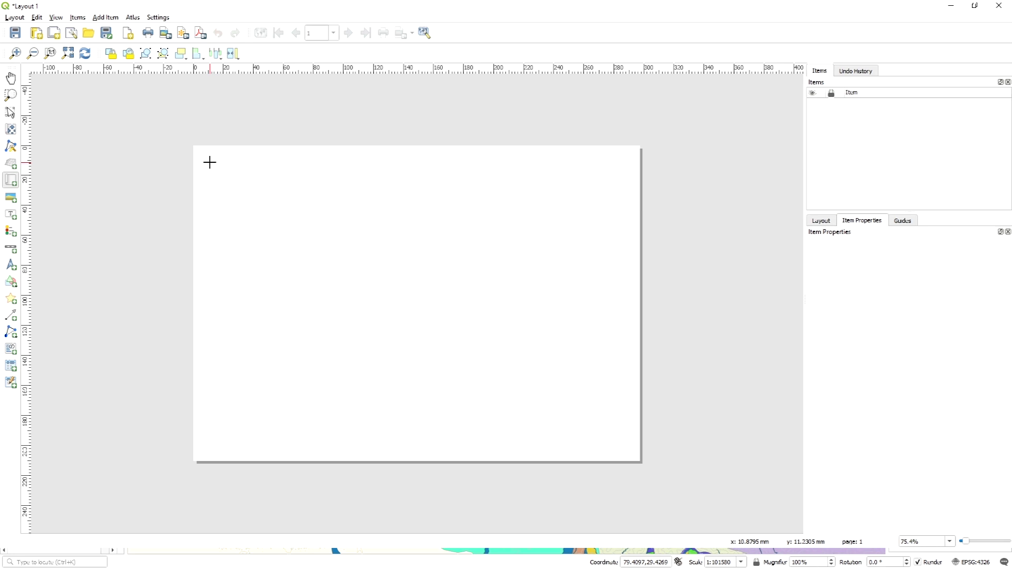
drag(209, 162, 623, 448)
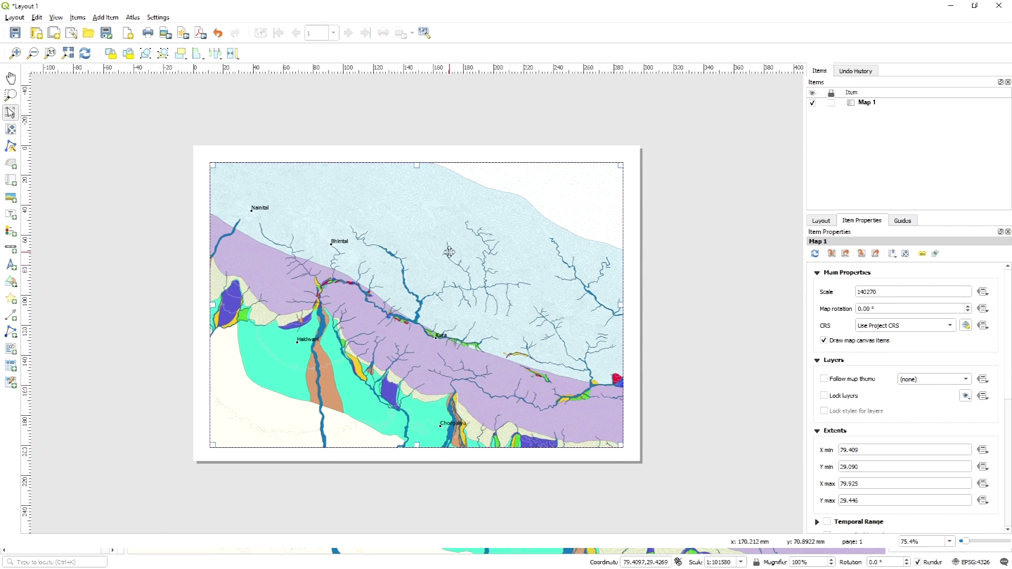
key(Delete)
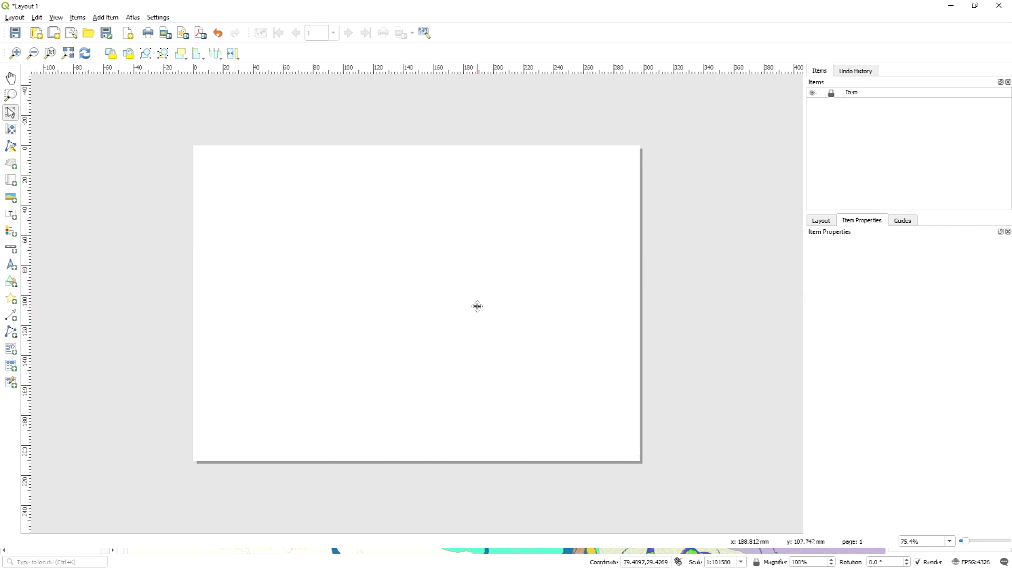
- Add a map covering nearly the whole layout page with narrow margins, and nudge it slightly upward
click(11, 181)
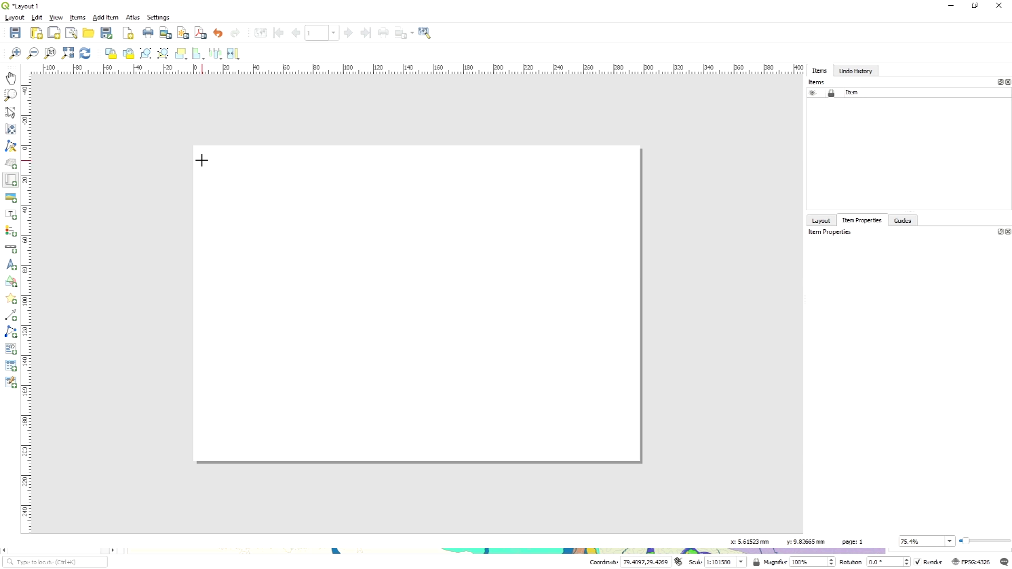
drag(205, 157, 628, 452)
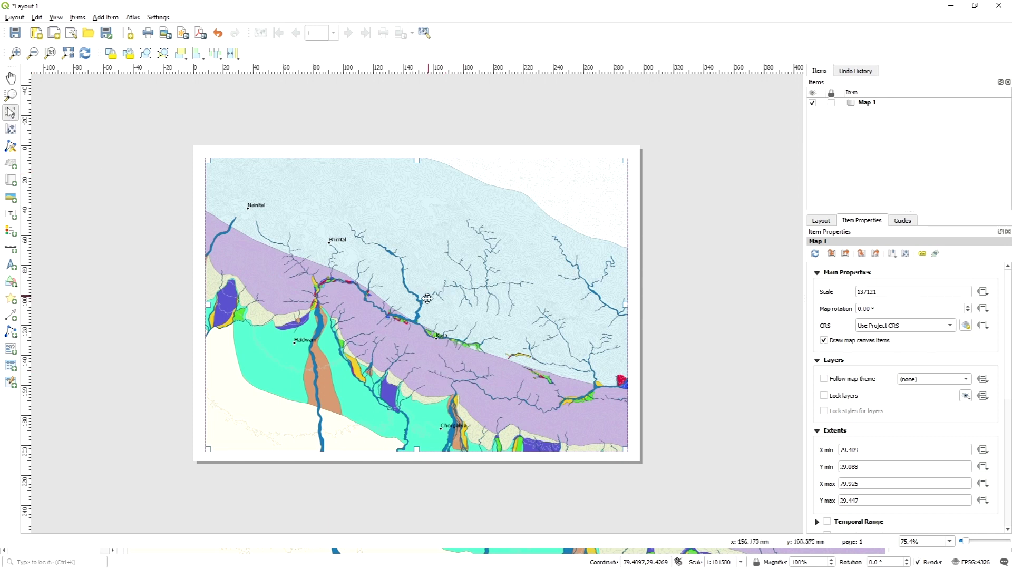
mouse_move(494, 348)
mouse_down()
mouse_move(452, 328)
mouse_move(494, 347)
mouse_move(492, 335)
mouse_up()
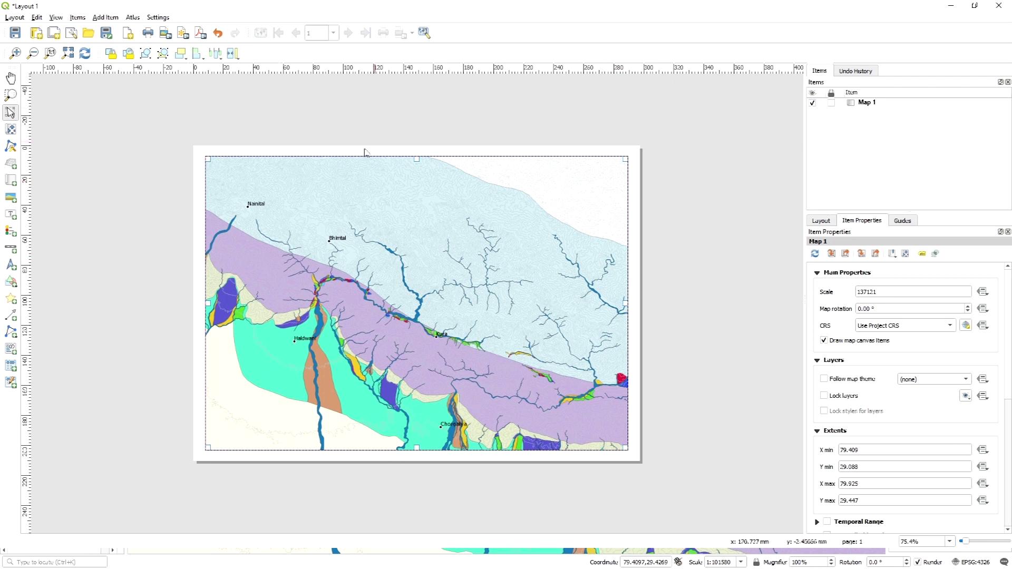
- Reposition the map content inside its frame with the Move Item Content tool, leaving the frame in place
click(11, 129)
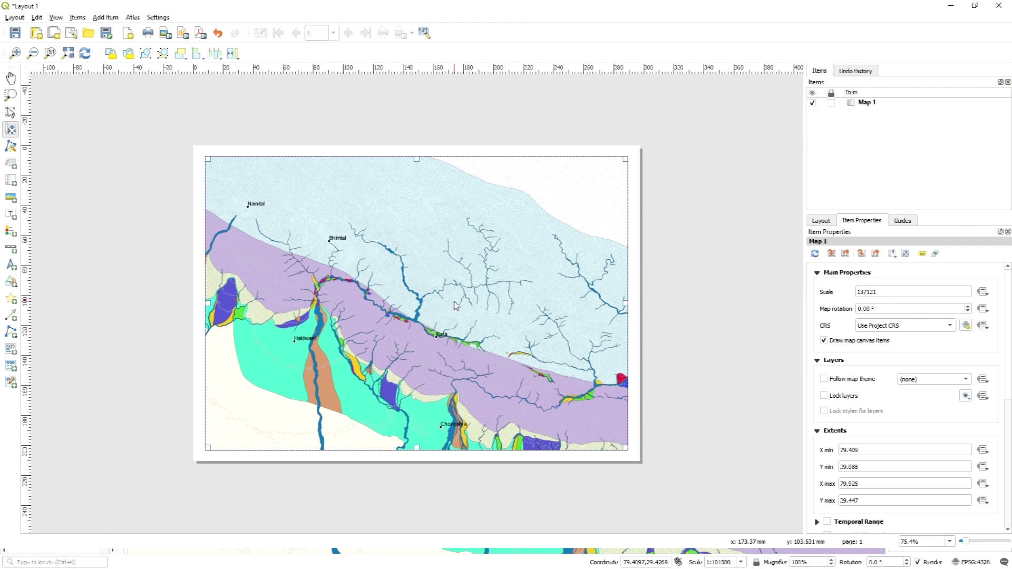
click(12, 129)
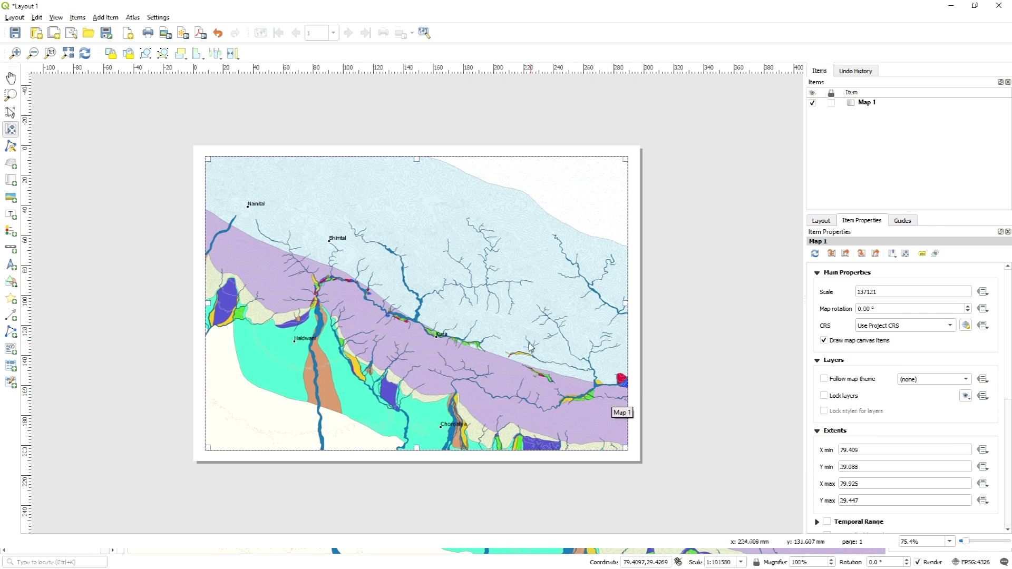
drag(530, 343, 499, 336)
drag(414, 328, 450, 323)
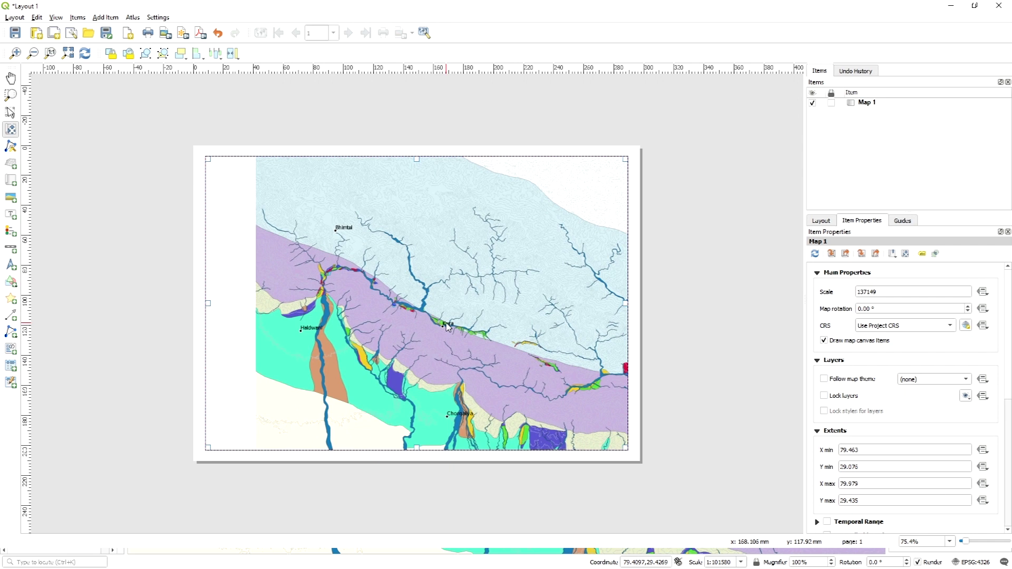
- Shift the map content inside its frame so Bhimtal, Haldwani and Chorgaliya fall within the mapped area
drag(564, 363, 532, 353)
mouse_move(563, 388)
mouse_down()
mouse_move(539, 383)
mouse_move(563, 394)
mouse_up()
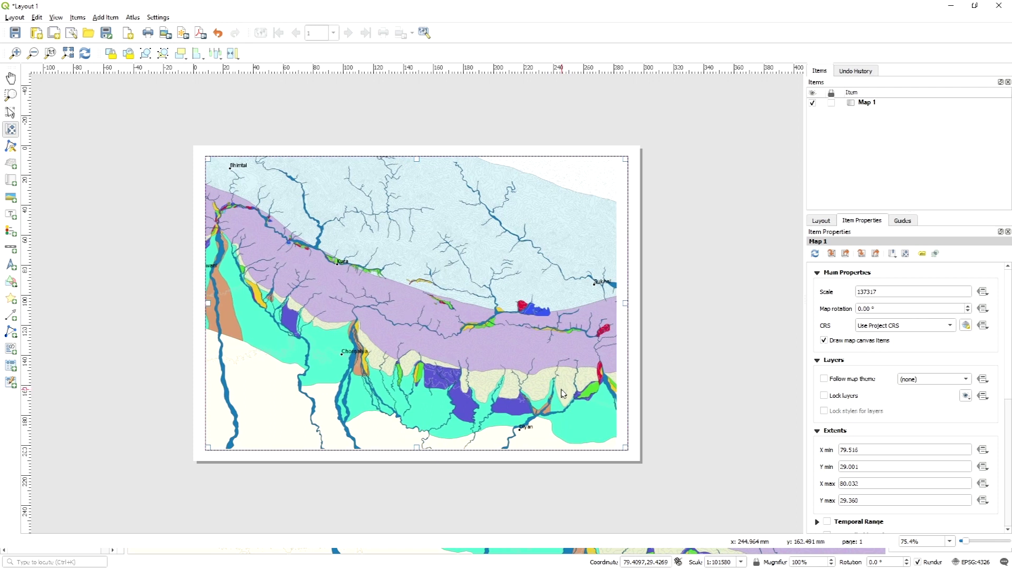
drag(444, 331, 477, 343)
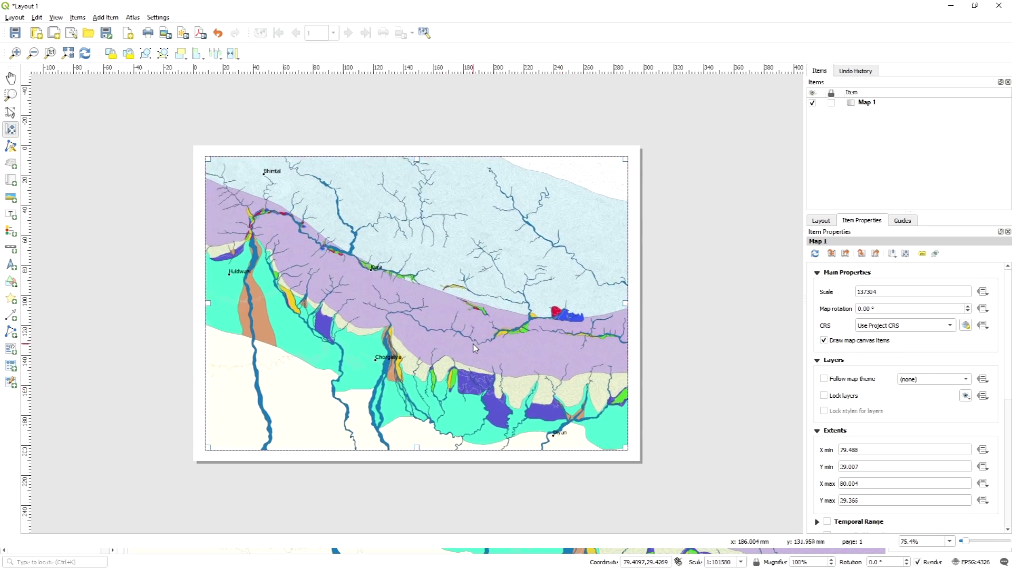
drag(364, 292, 406, 311)
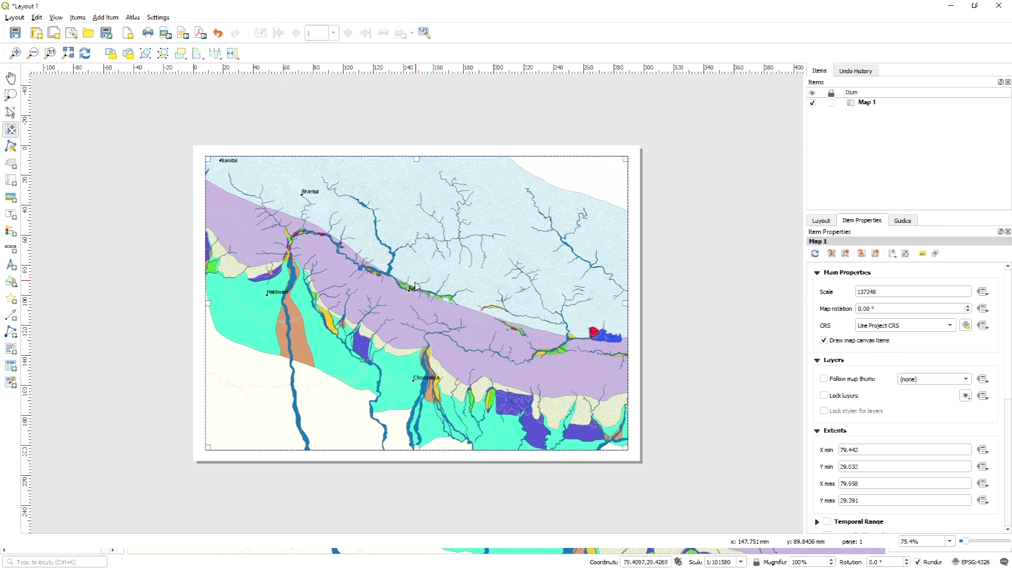
- Zoom the map content out within its frame to a scale of about 1:183957
scroll(416, 285, down, 1)
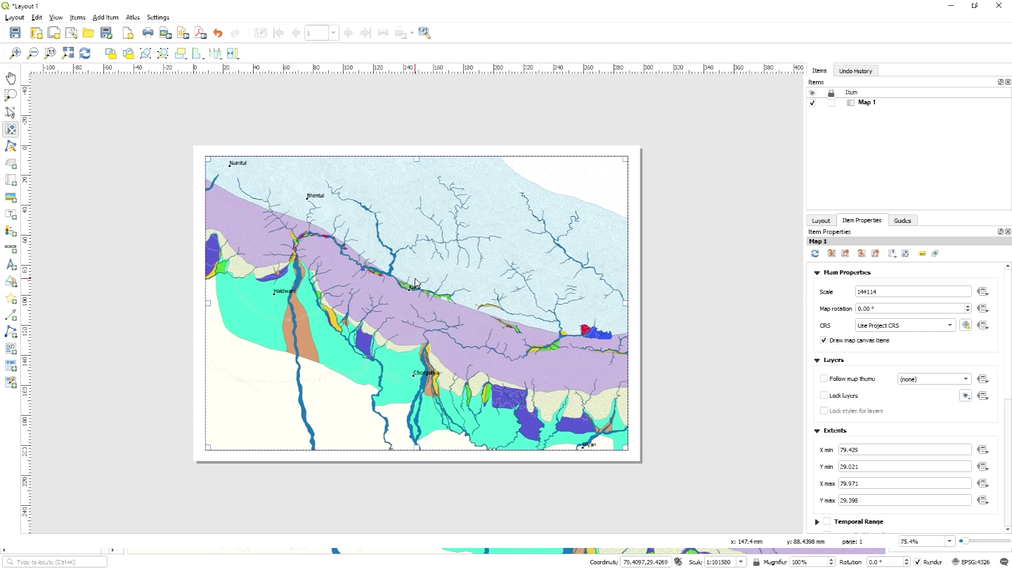
scroll(416, 285, down, 1)
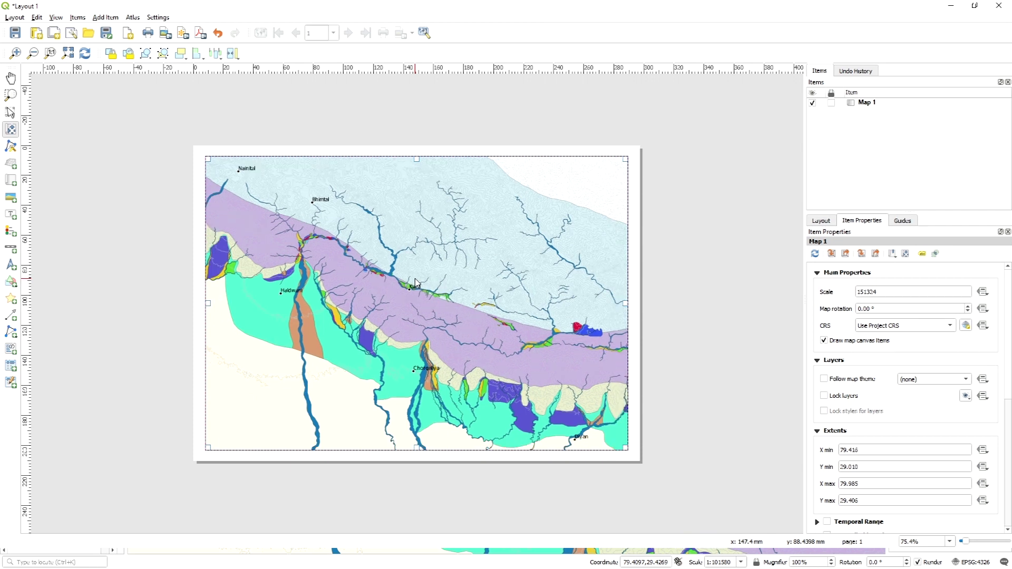
scroll(416, 285, down, 2)
scroll(415, 285, down, 3)
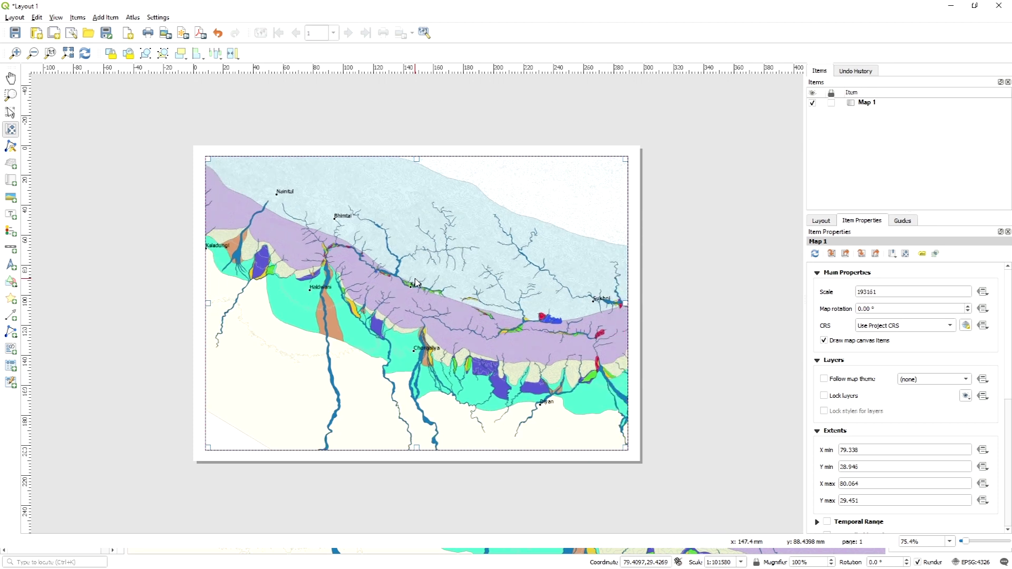
scroll(415, 284, down, 1)
scroll(416, 285, up, 1)
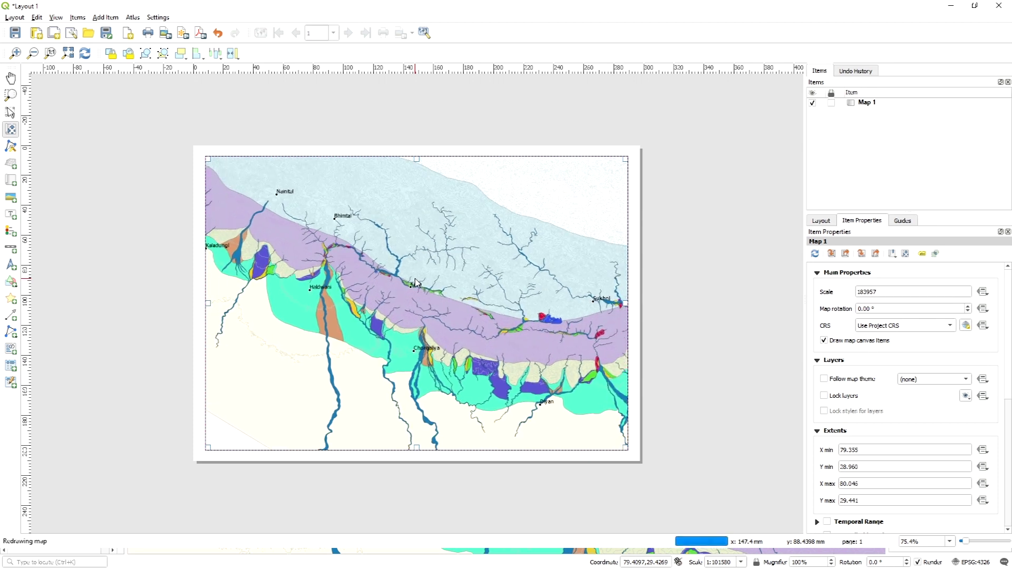
scroll(416, 285, up, 1)
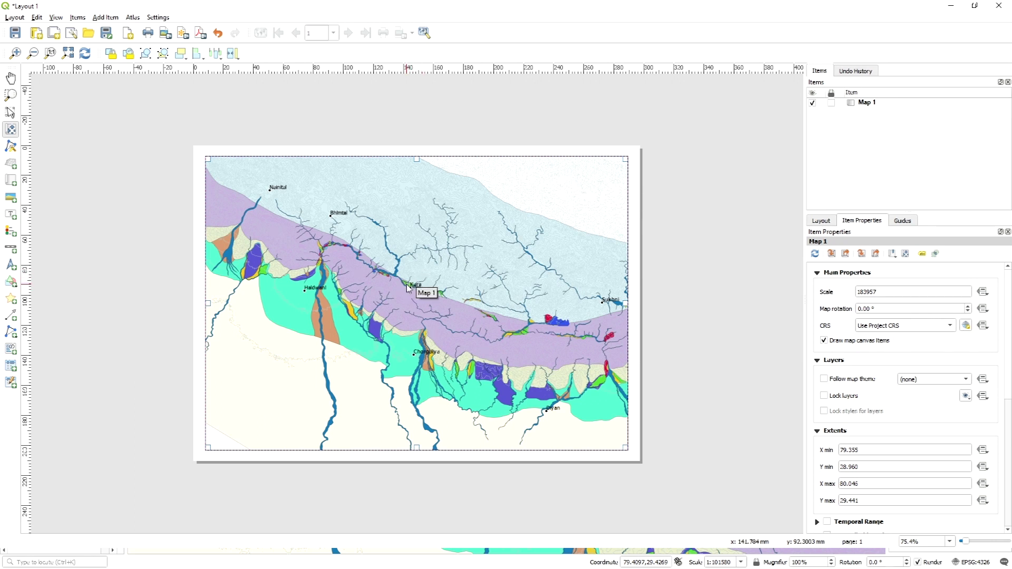
- Recentre the map content in its frame and zoom it in to a scale of about 1:166835
drag(453, 264, 442, 269)
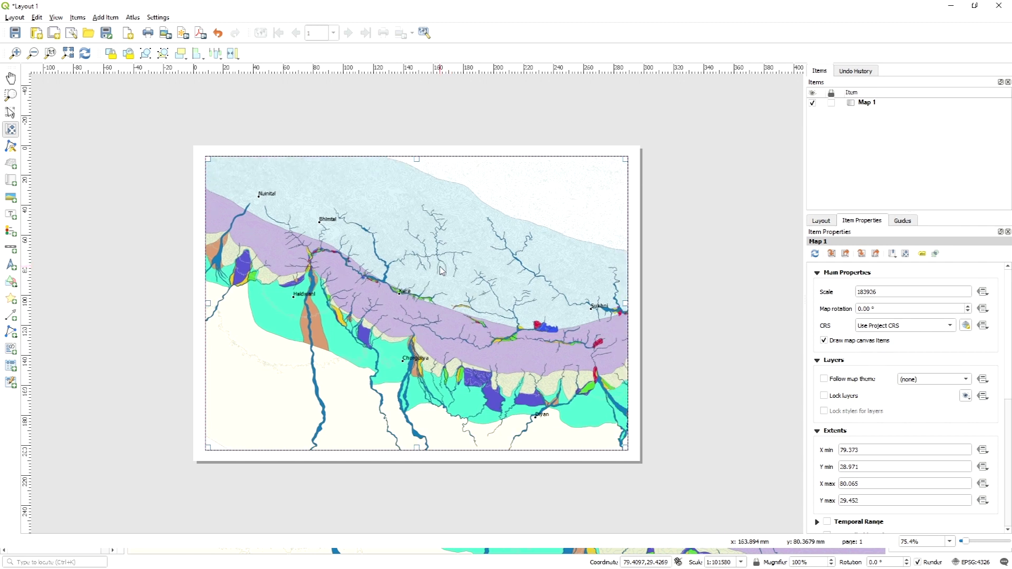
scroll(442, 270, up, 1)
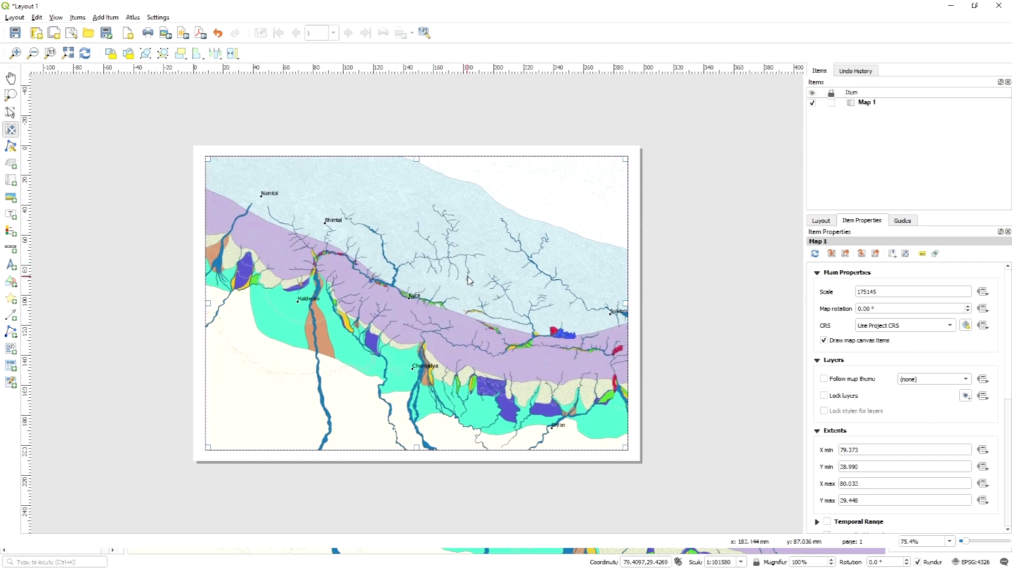
scroll(468, 276, up, 1)
drag(460, 288, 448, 277)
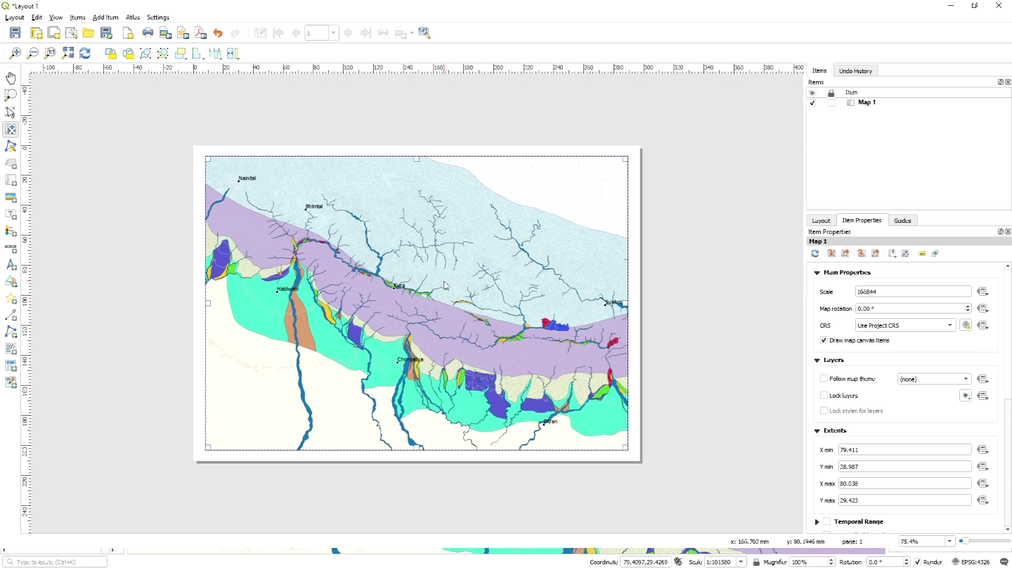
drag(369, 257, 371, 259)
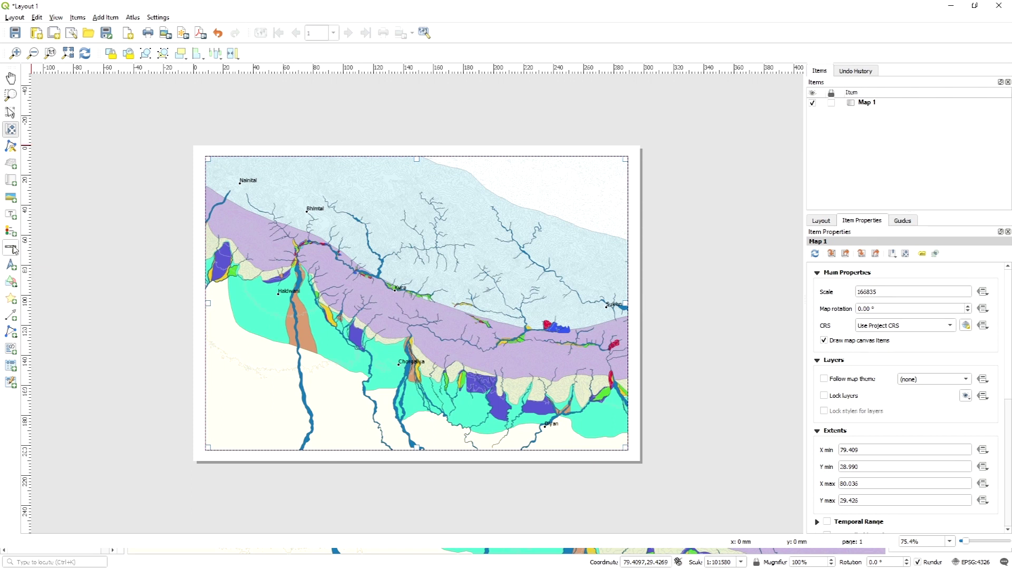
- Add a small north arrow in the map's upper-right corner and give it the NorthArrow_02.svg symbol
click(11, 266)
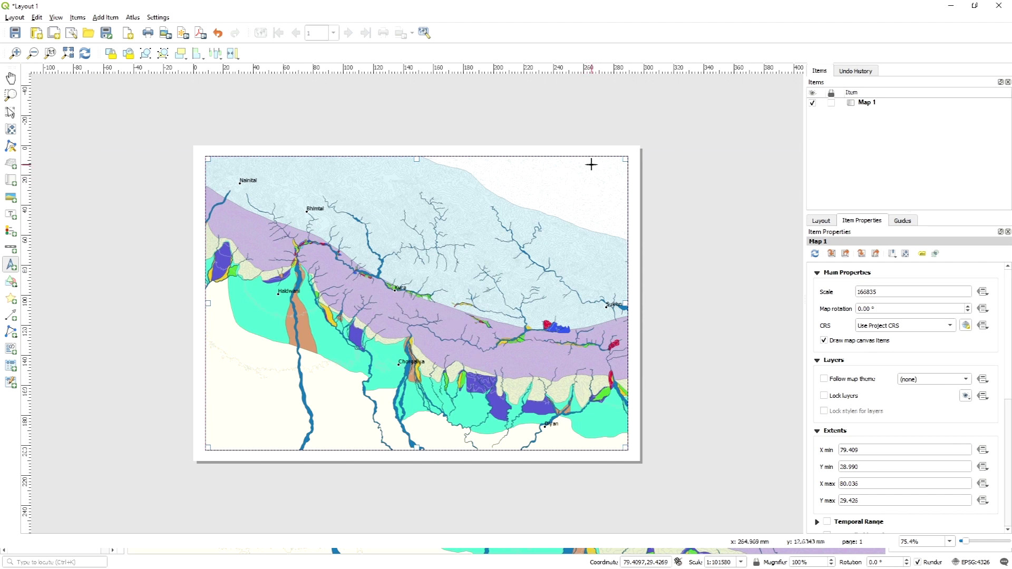
drag(592, 164, 616, 197)
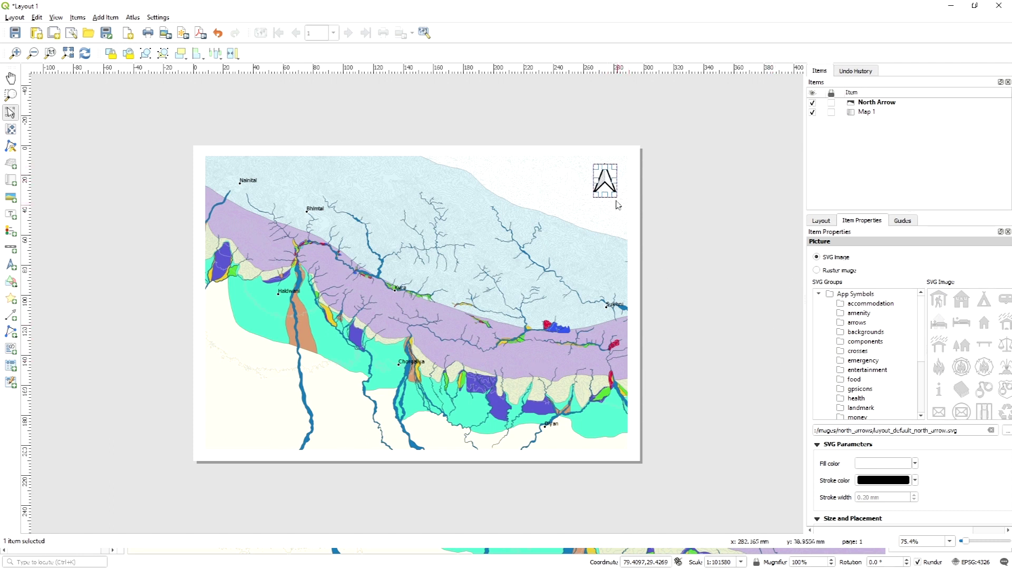
scroll(968, 346, down, 5)
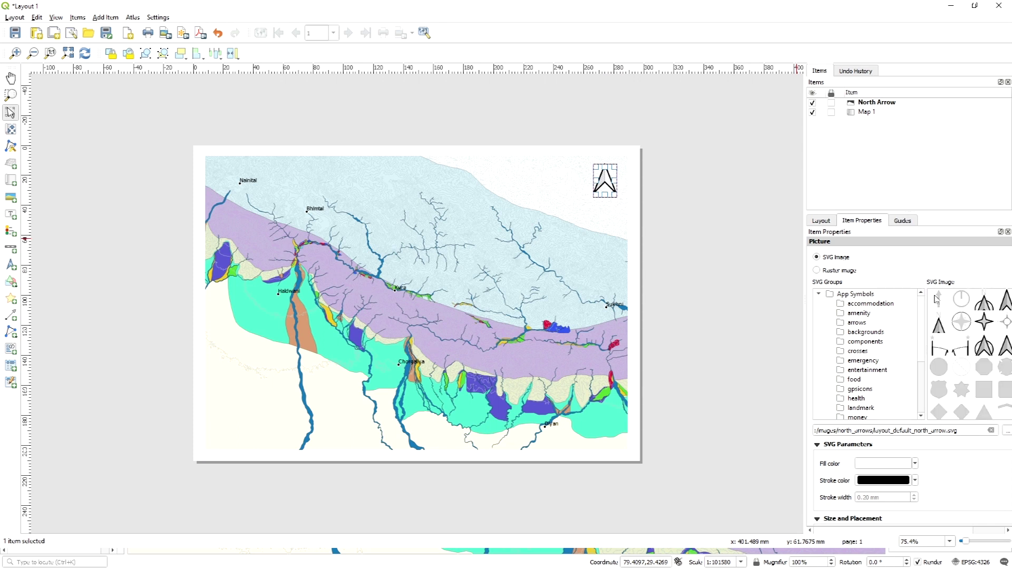
click(984, 304)
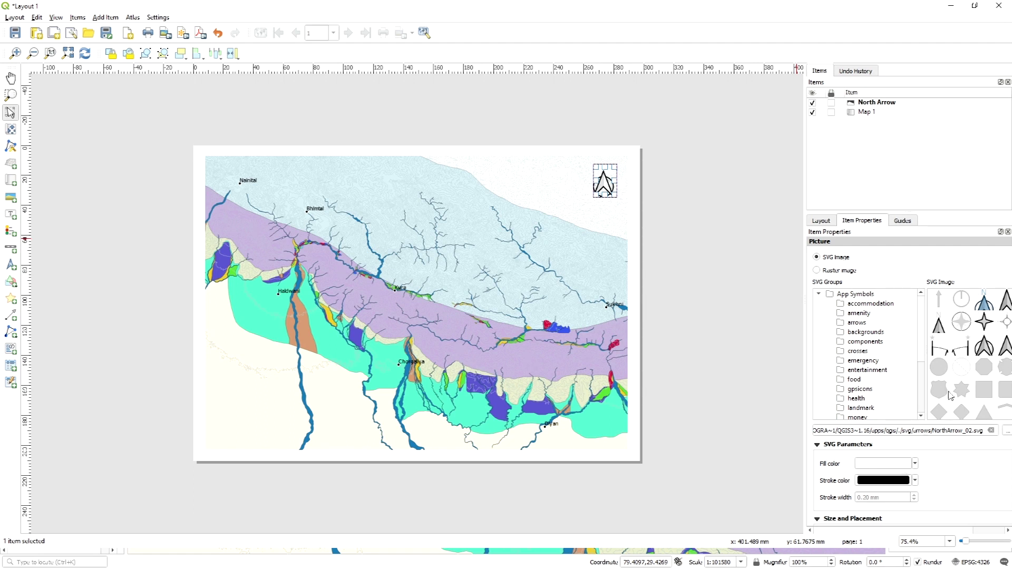
- Set the north arrow's fill colour to near-black (#0a0a0a)
click(901, 467)
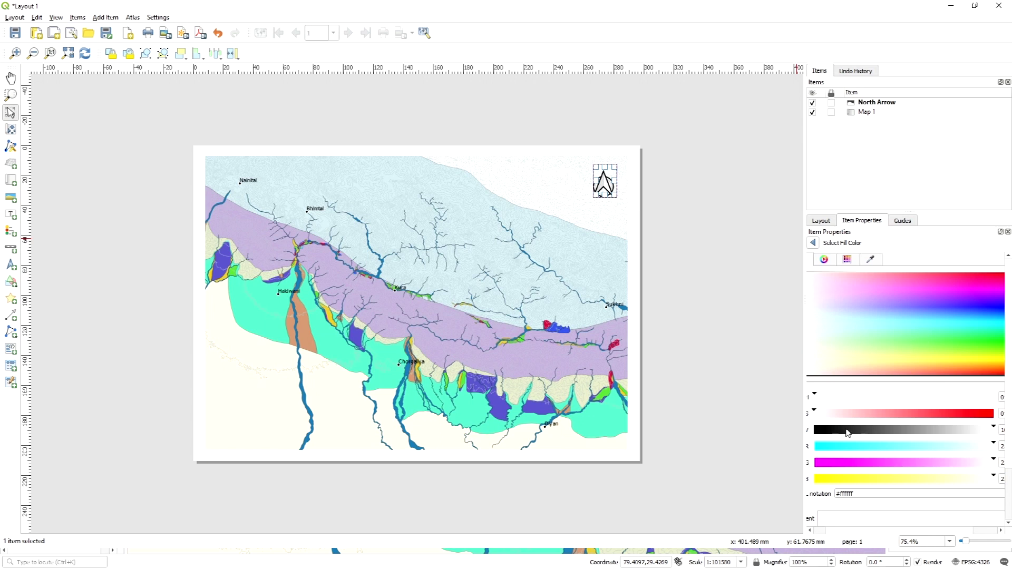
click(824, 432)
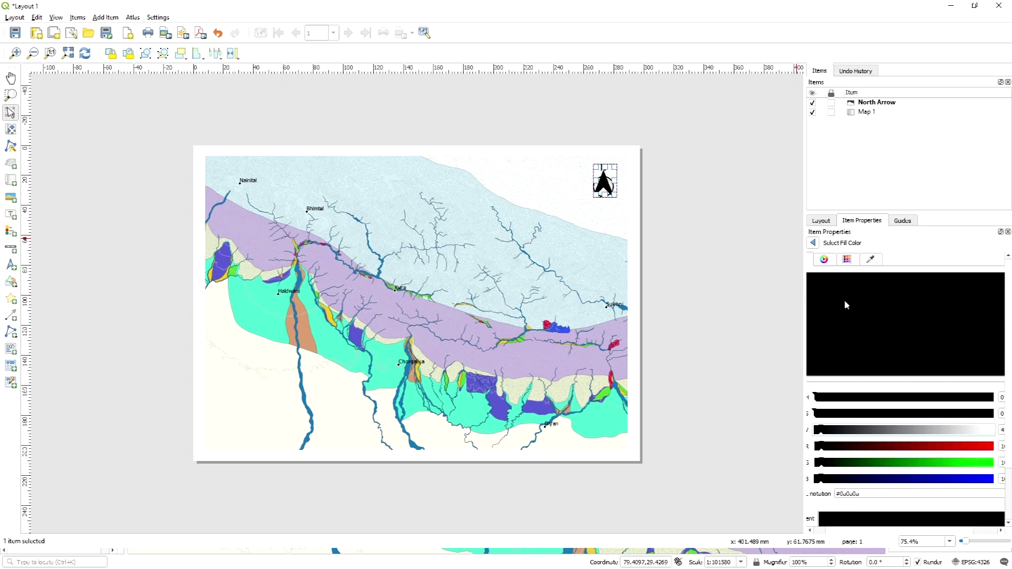
click(814, 243)
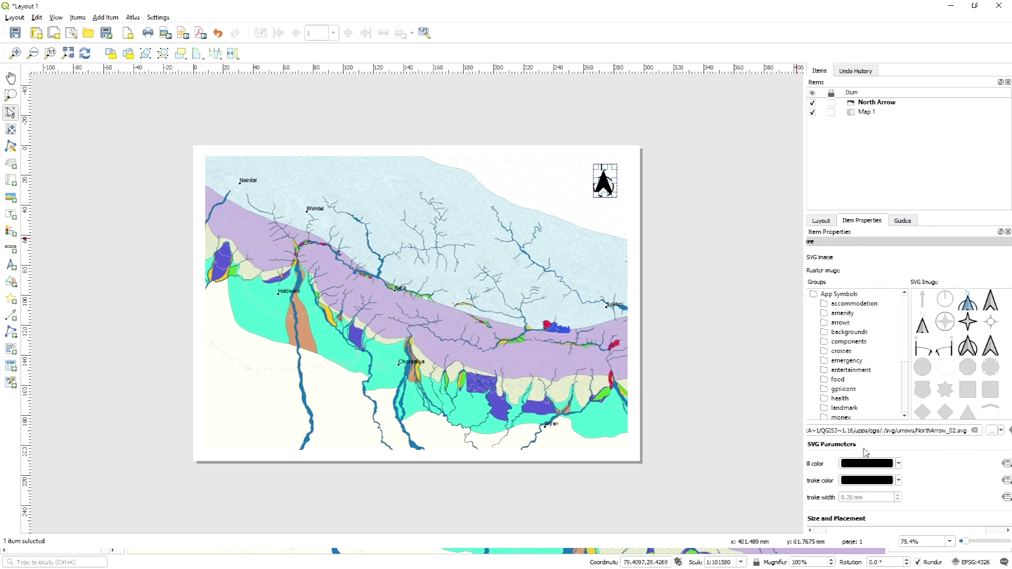
- Select the map and add a scale bar in its lower-left corner
click(593, 207)
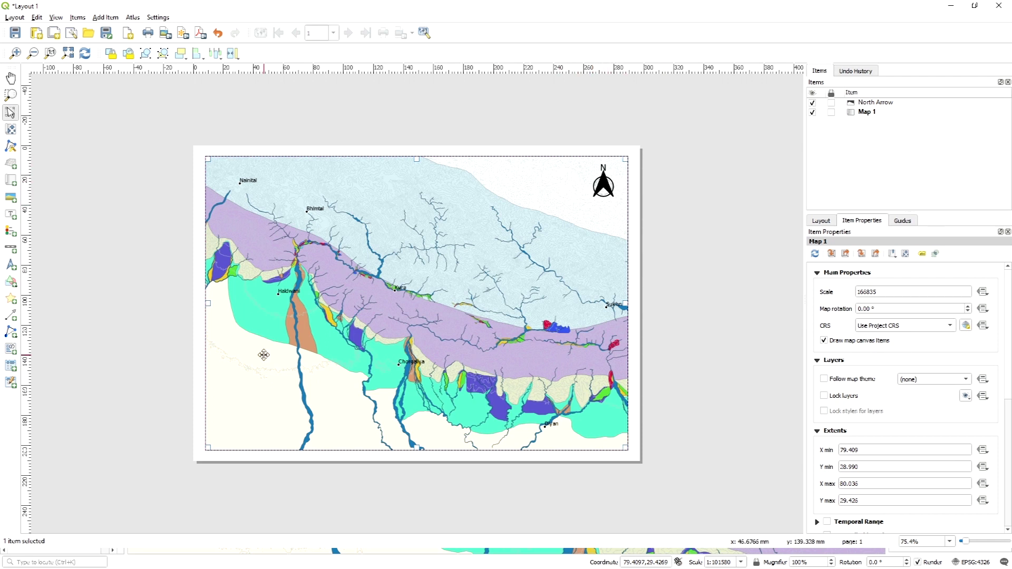
click(10, 248)
drag(233, 428, 273, 435)
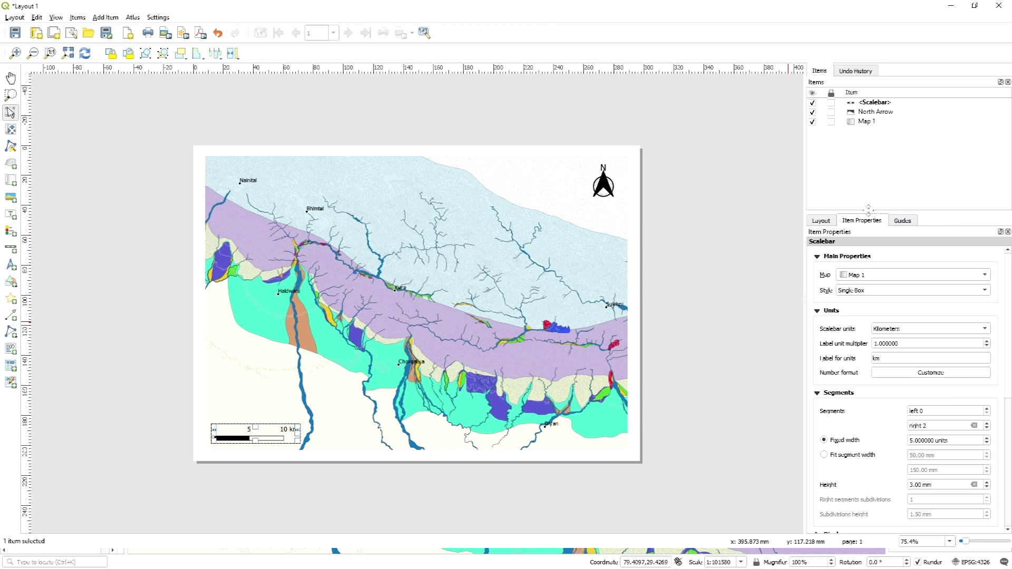
- Try the Double Box and Line Ticks Down styles on the scale bar and return it to Single Box
click(942, 296)
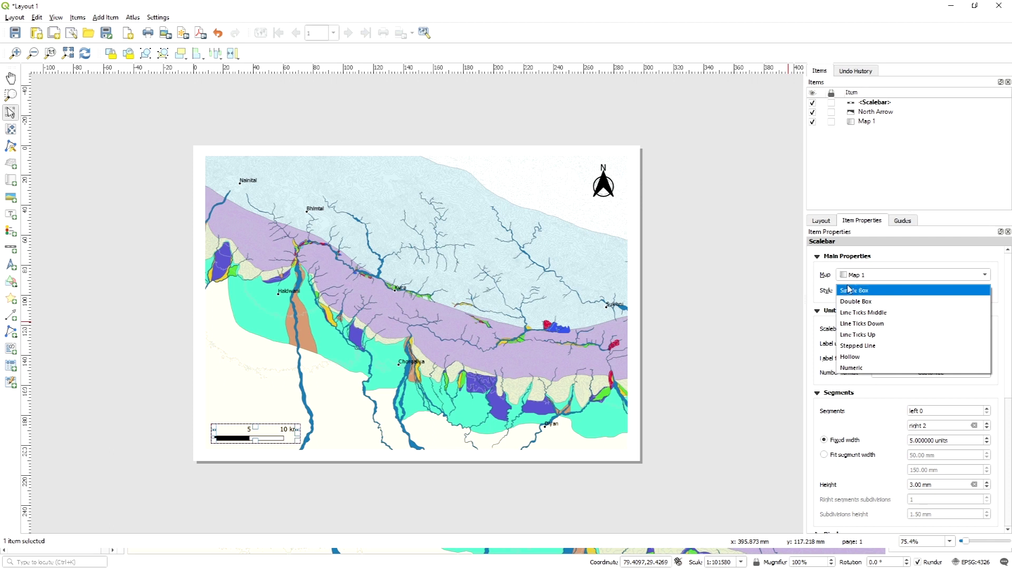
click(862, 301)
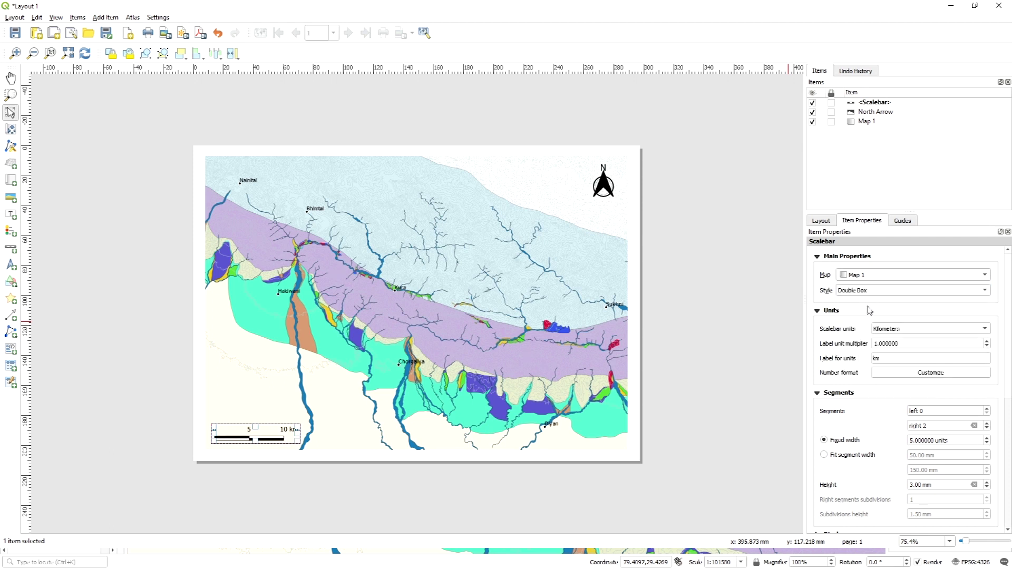
click(885, 292)
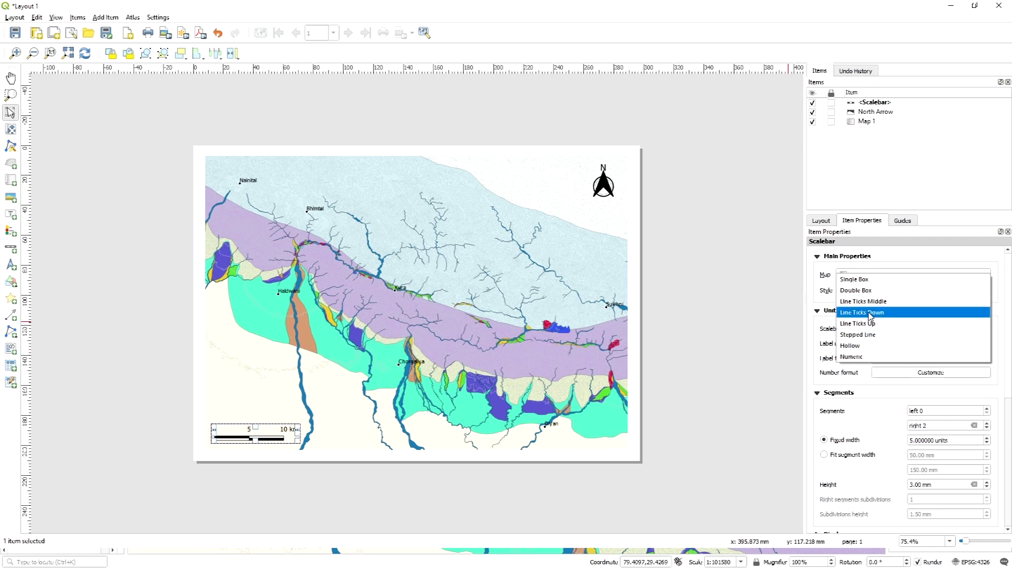
click(863, 312)
click(886, 297)
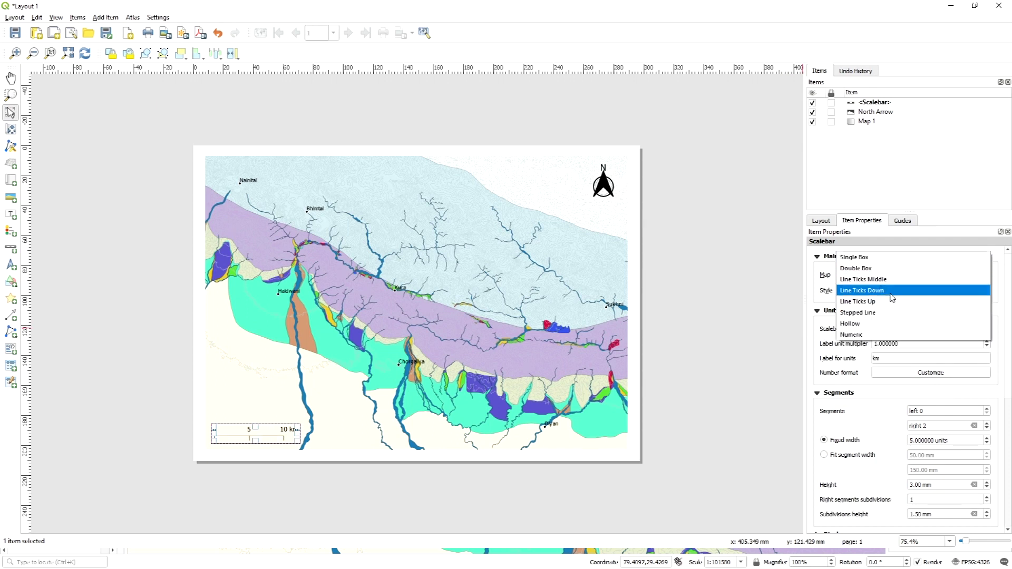
click(1000, 260)
click(893, 290)
click(857, 257)
- Select the map and set its CRS to Project CRS: EPSG:4326 - WGS 84
click(518, 248)
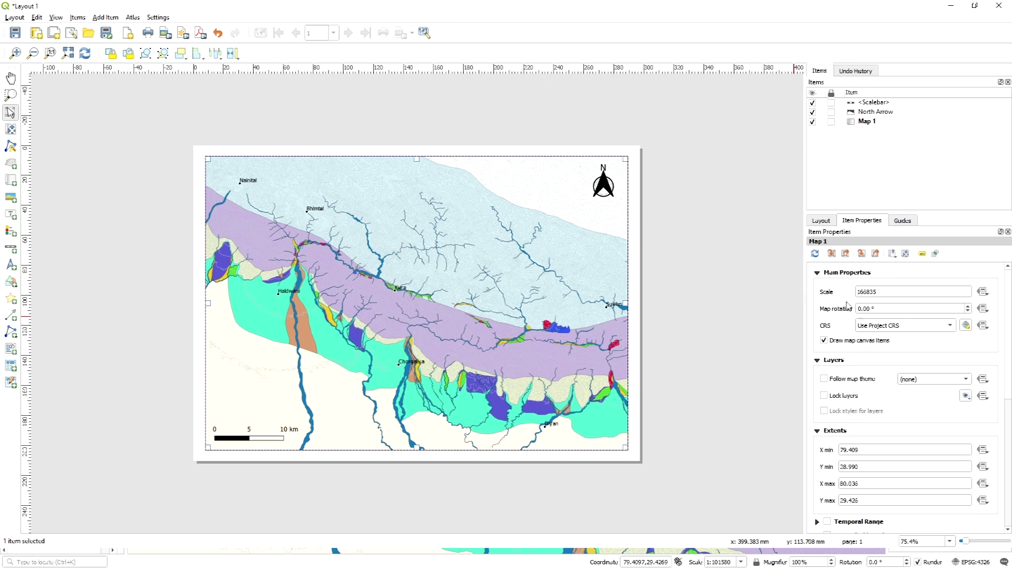
mouse_move(882, 311)
mouse_down()
mouse_move(856, 311)
mouse_move(865, 310)
mouse_up()
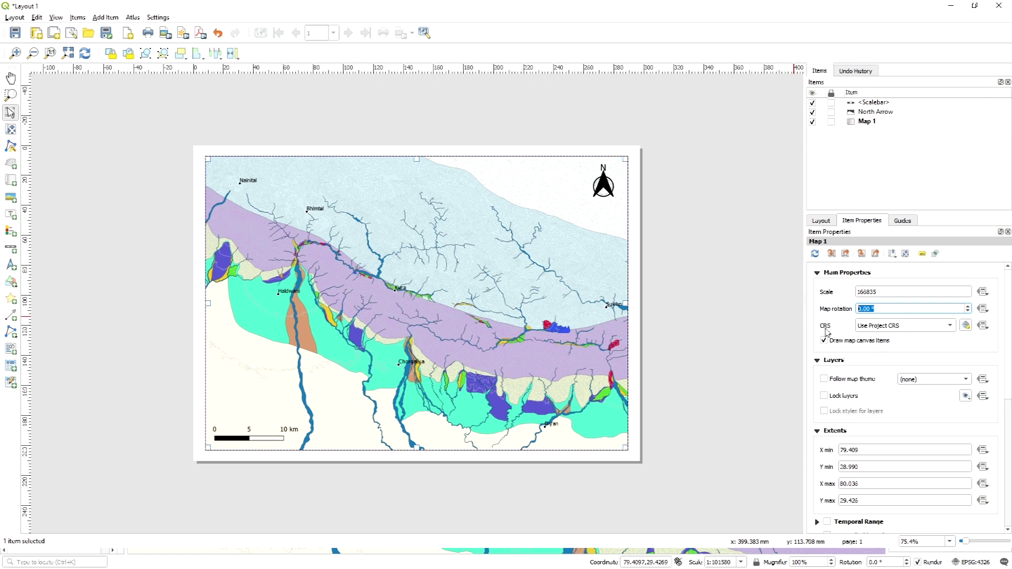
click(931, 326)
click(911, 338)
click(900, 326)
click(901, 324)
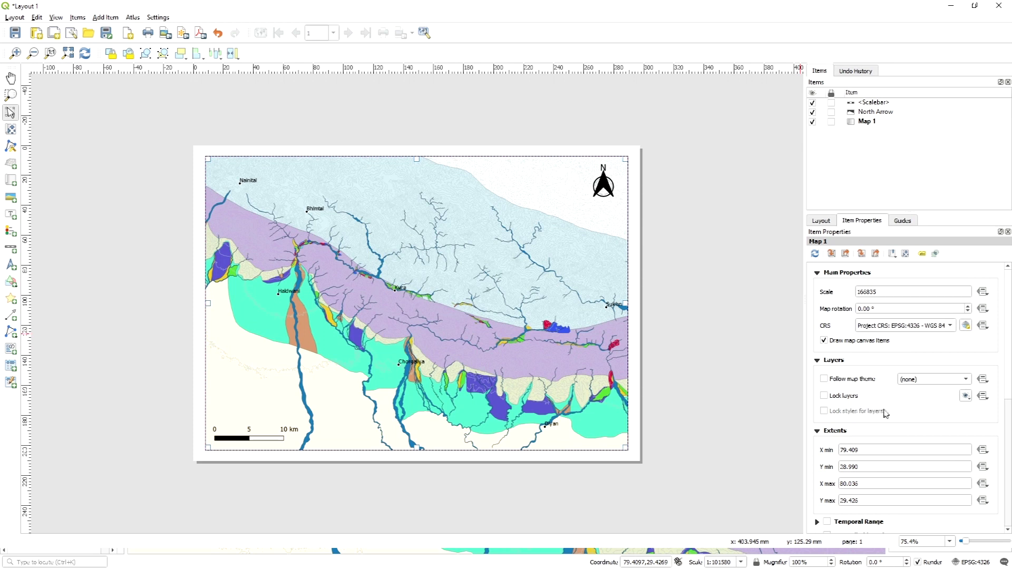
- Add a new grid to the map and select it in the grid list
scroll(884, 408, down, 2)
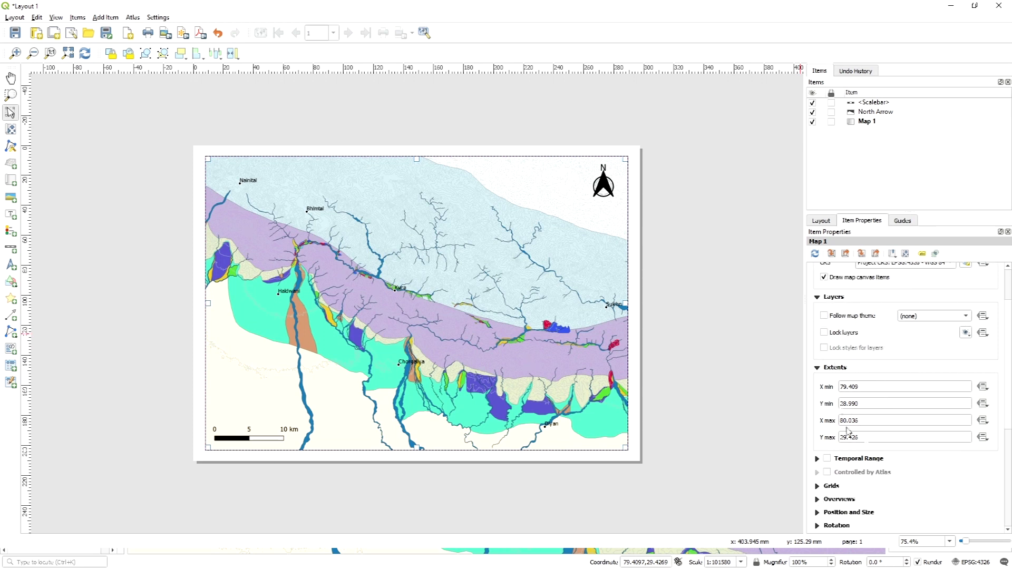
scroll(848, 432, down, 3)
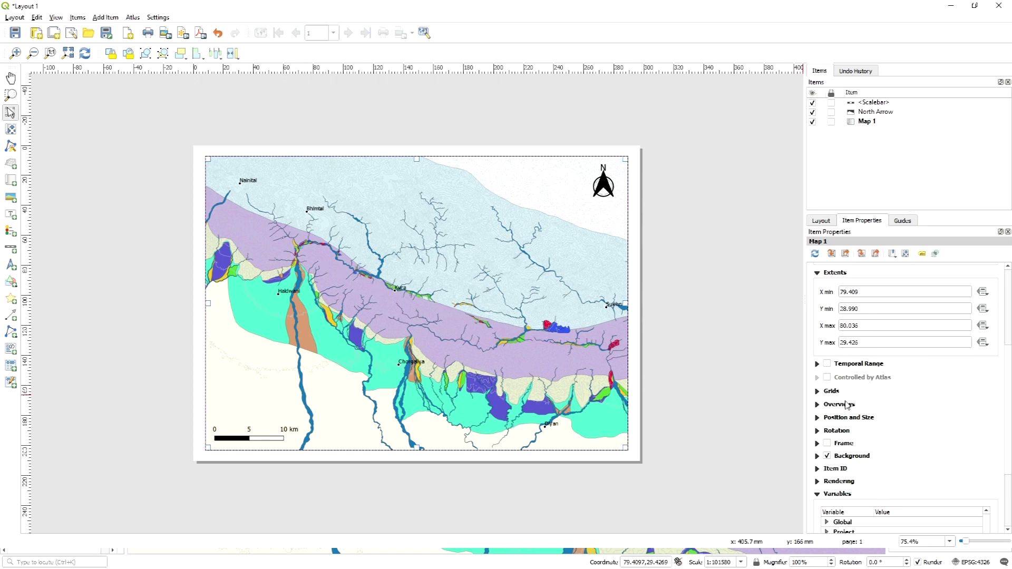
click(818, 391)
click(848, 413)
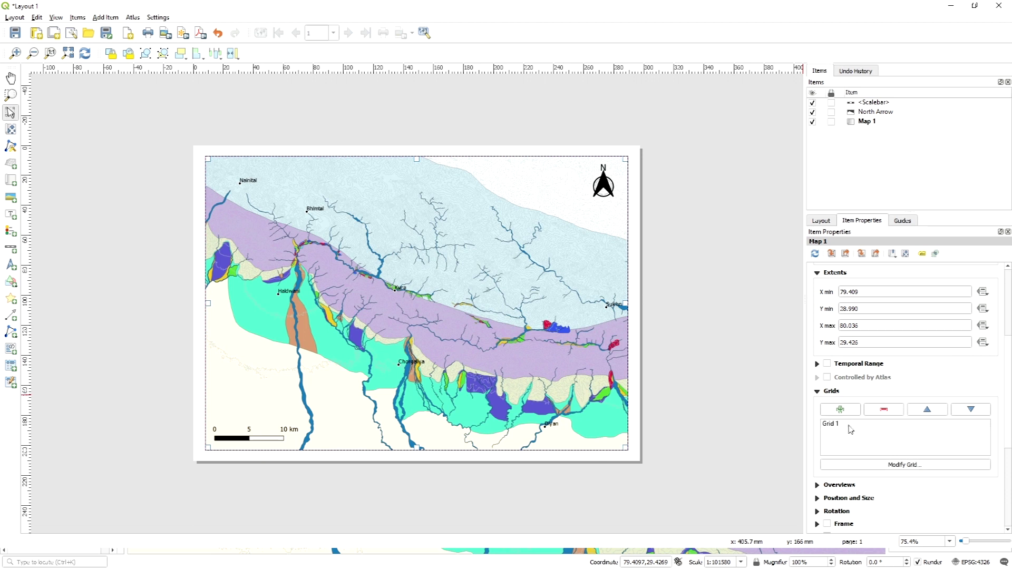
click(849, 426)
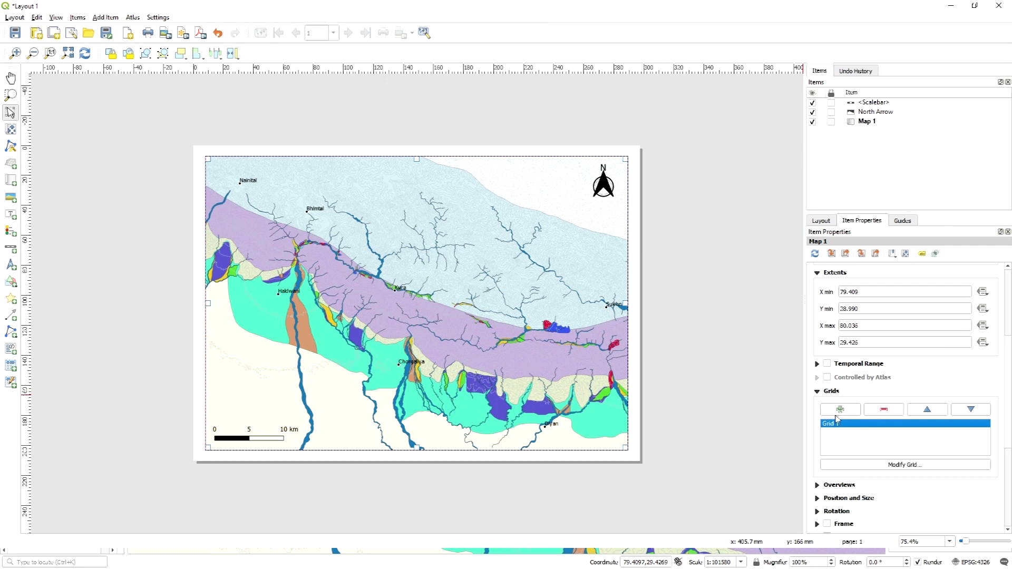
- Open the new grid's properties and set its grid type to Frame and annotations only
click(905, 465)
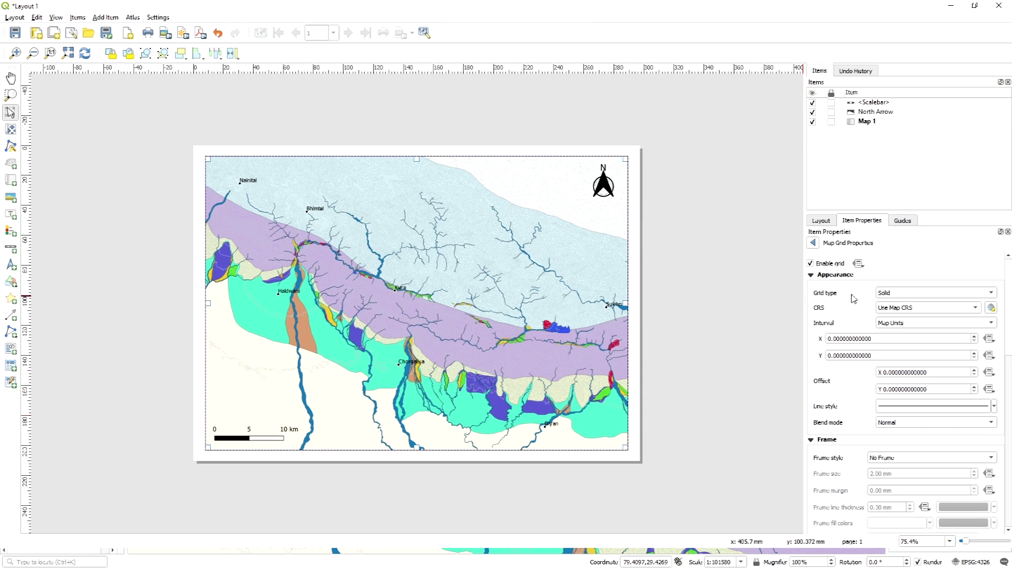
click(943, 296)
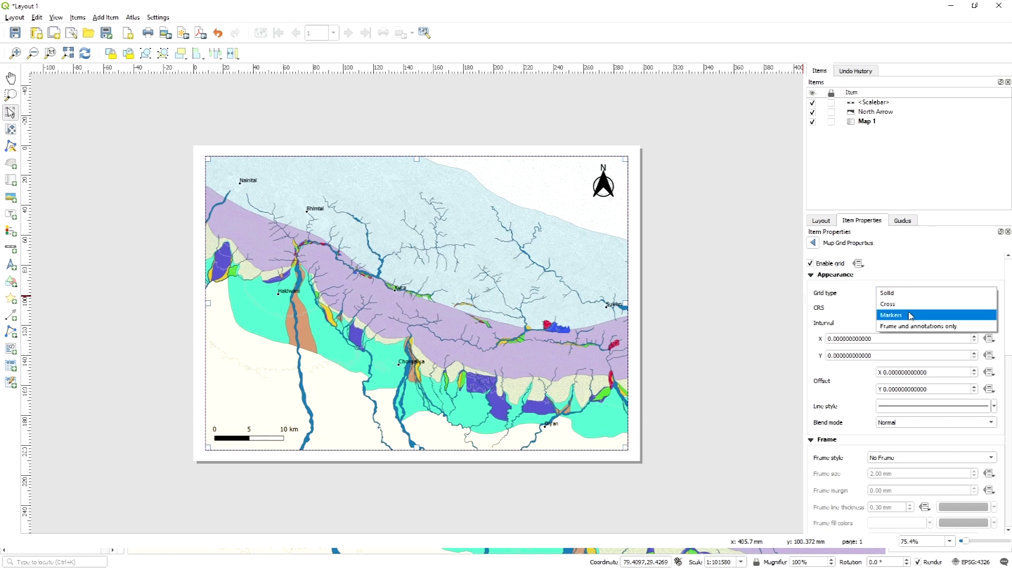
click(948, 328)
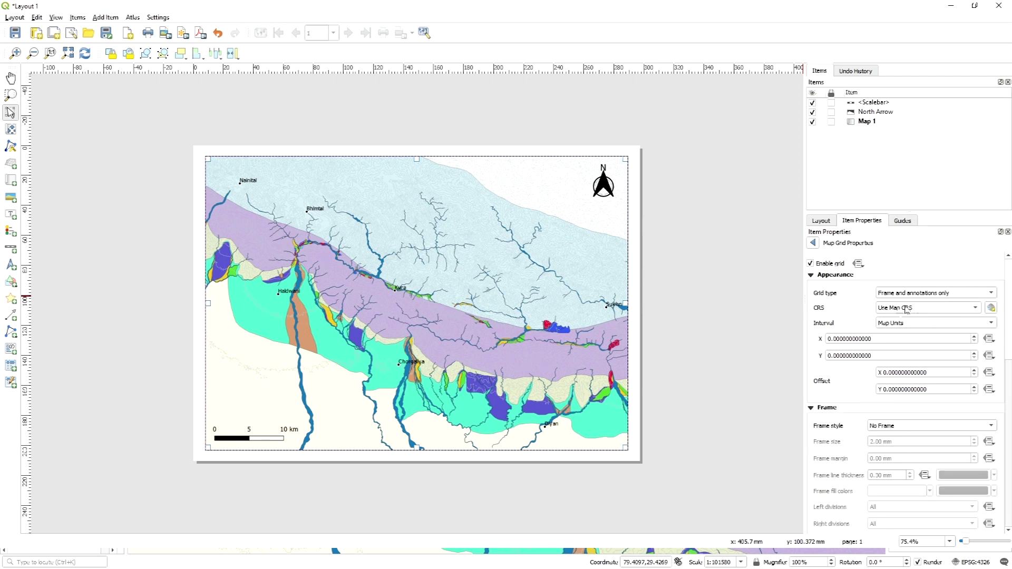
- Set the grid's CRS to Project CRS: EPSG:4326 - WGS 84 and its X and Y intervals to 0.1 map units
click(932, 309)
click(934, 319)
click(834, 339)
text(1)
click(845, 360)
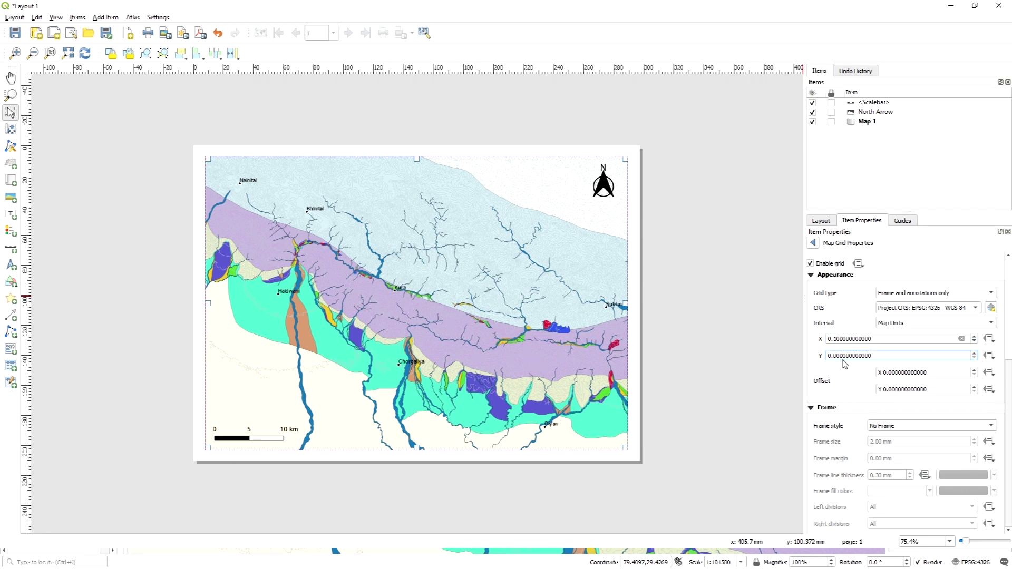
text(1)
- Set the grid's frame style to Zebra
scroll(849, 370, down, 3)
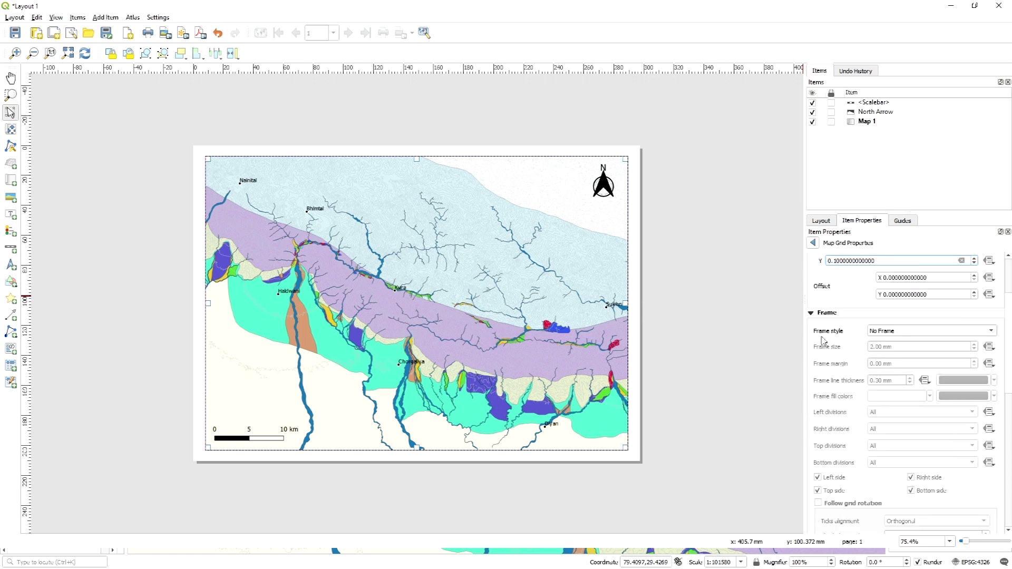
click(906, 332)
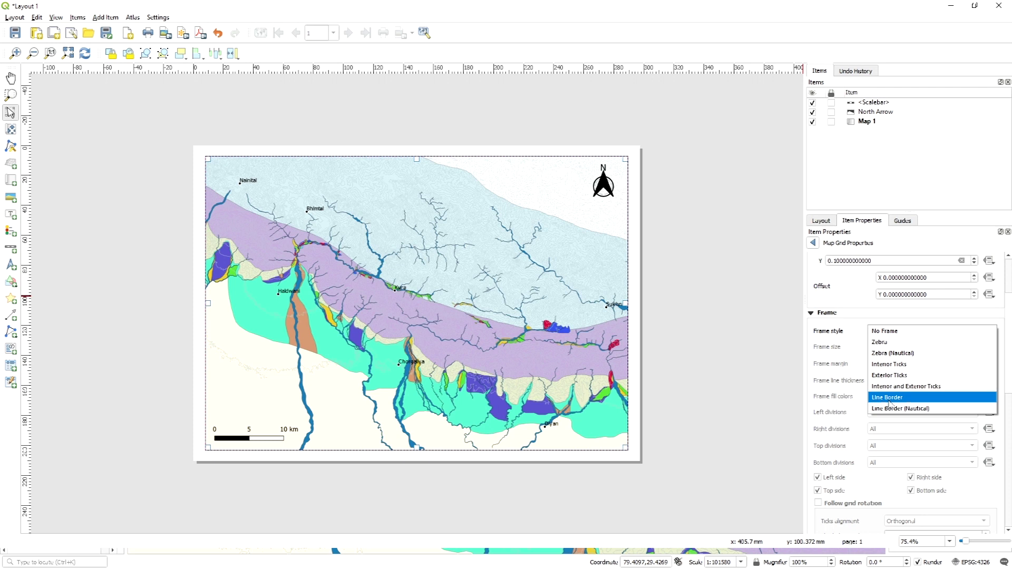
click(896, 331)
click(910, 331)
click(894, 343)
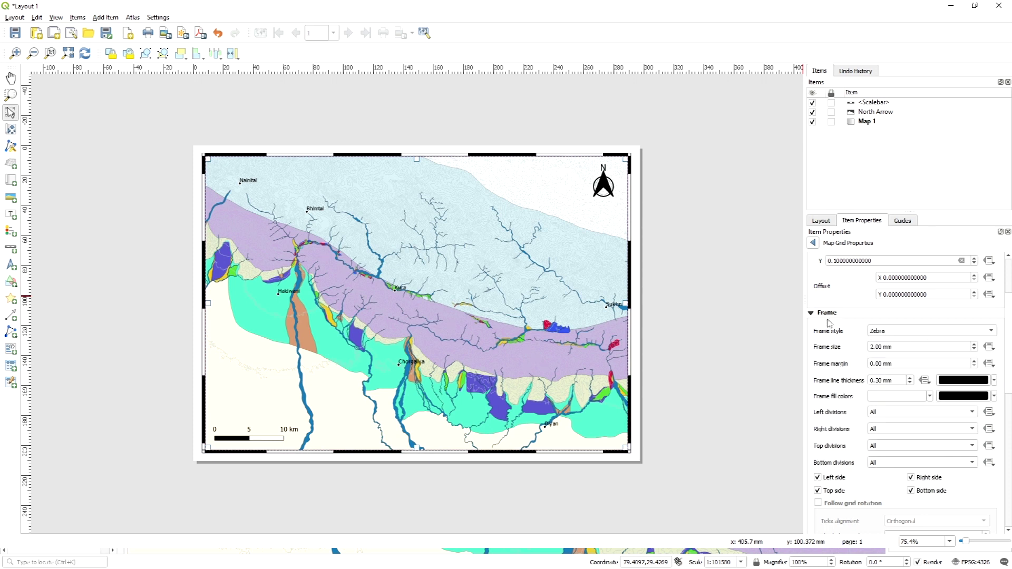
- Try the Interior and Exterior Ticks, Exterior Ticks and Interior Ticks frame styles on the grid and return it to Zebra
click(896, 331)
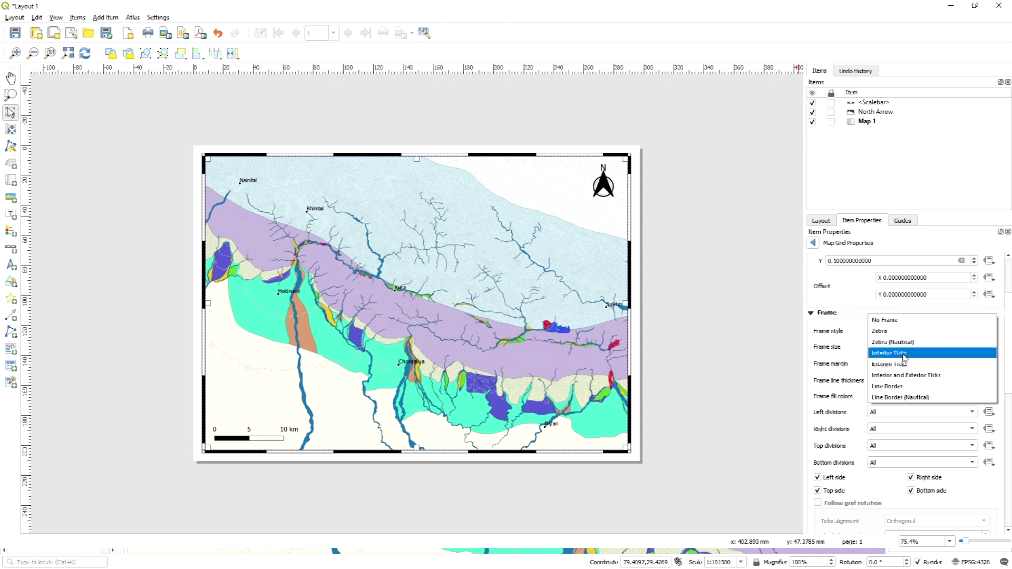
click(905, 376)
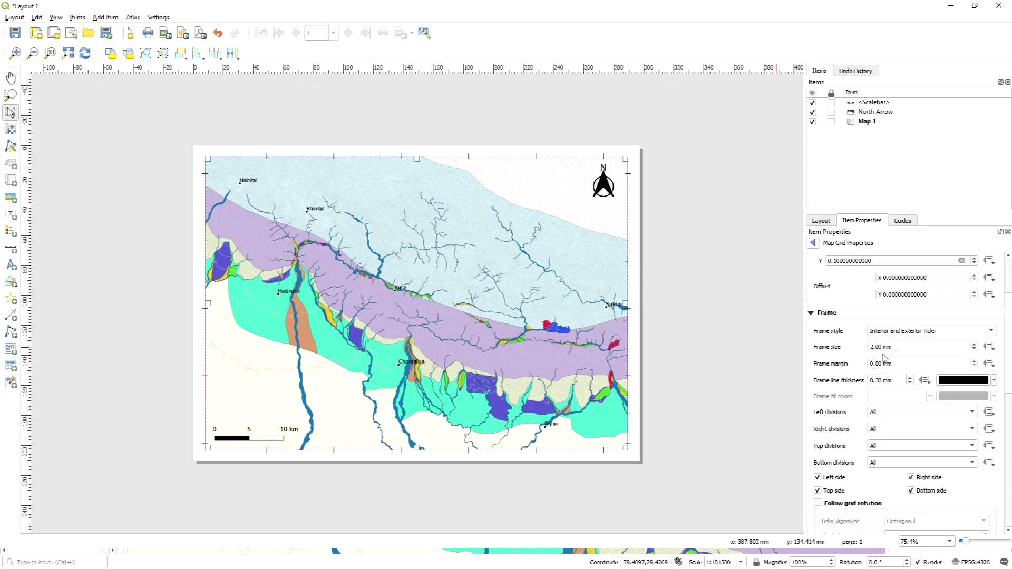
click(905, 334)
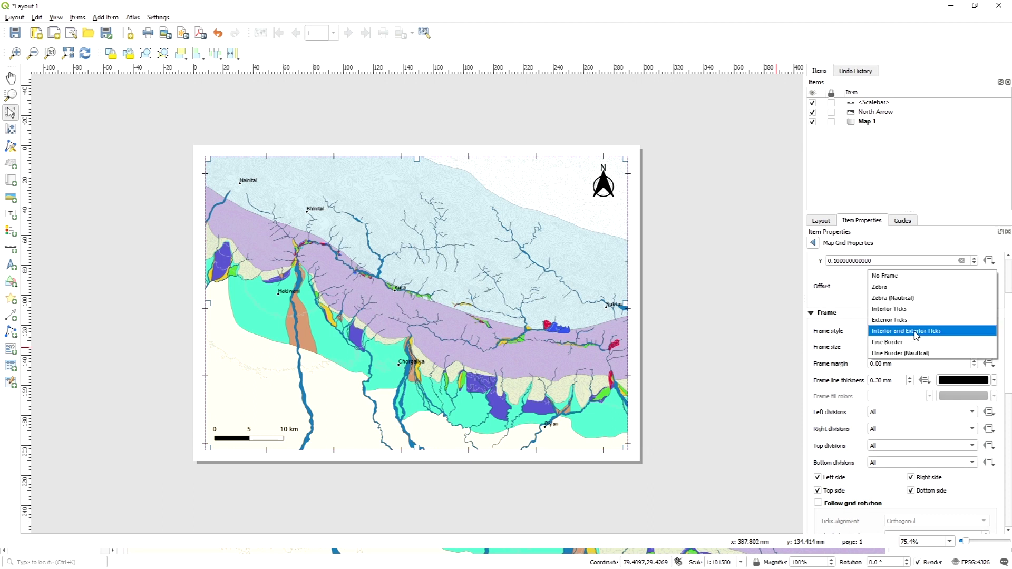
click(905, 320)
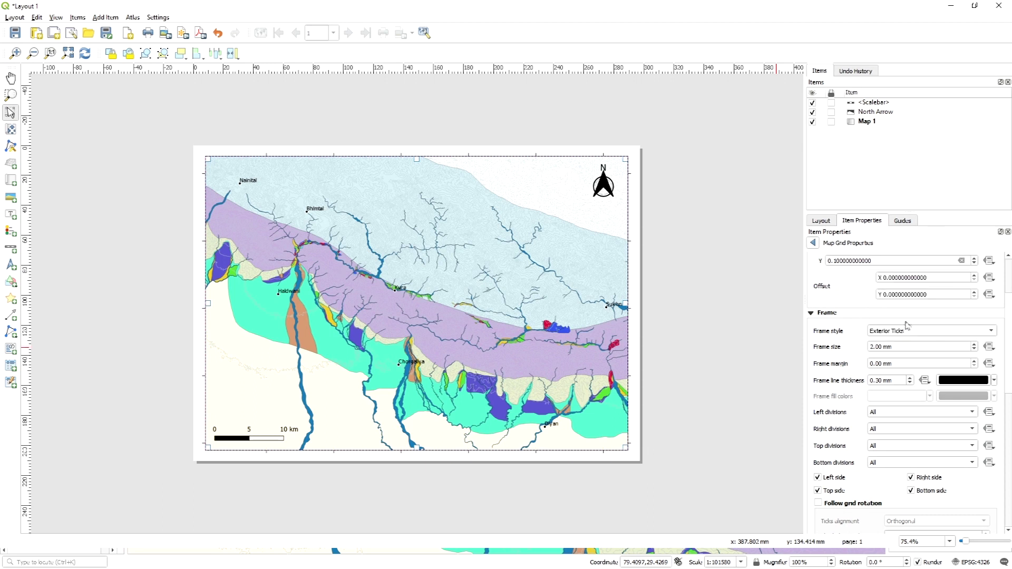
click(913, 336)
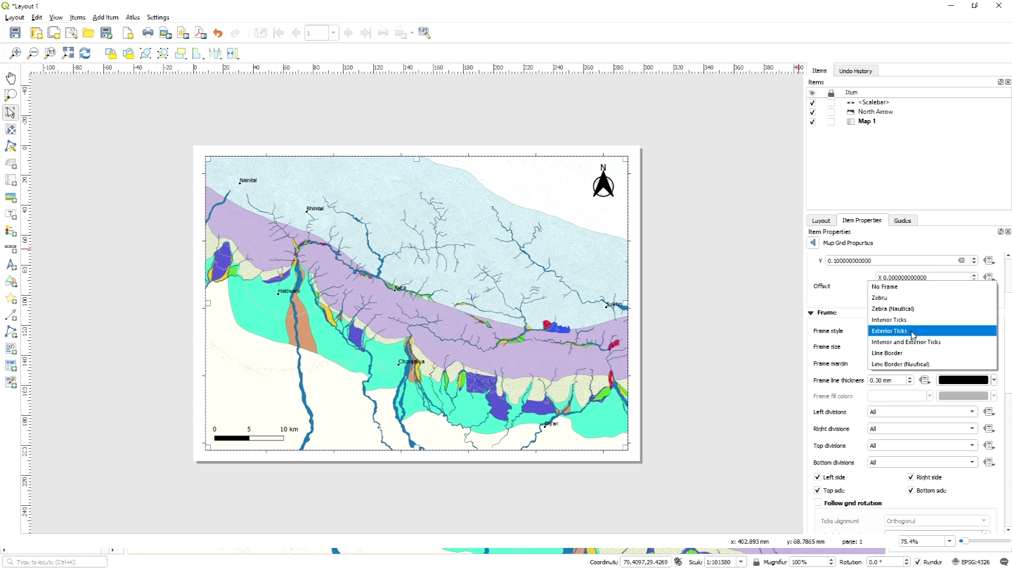
click(910, 319)
click(907, 335)
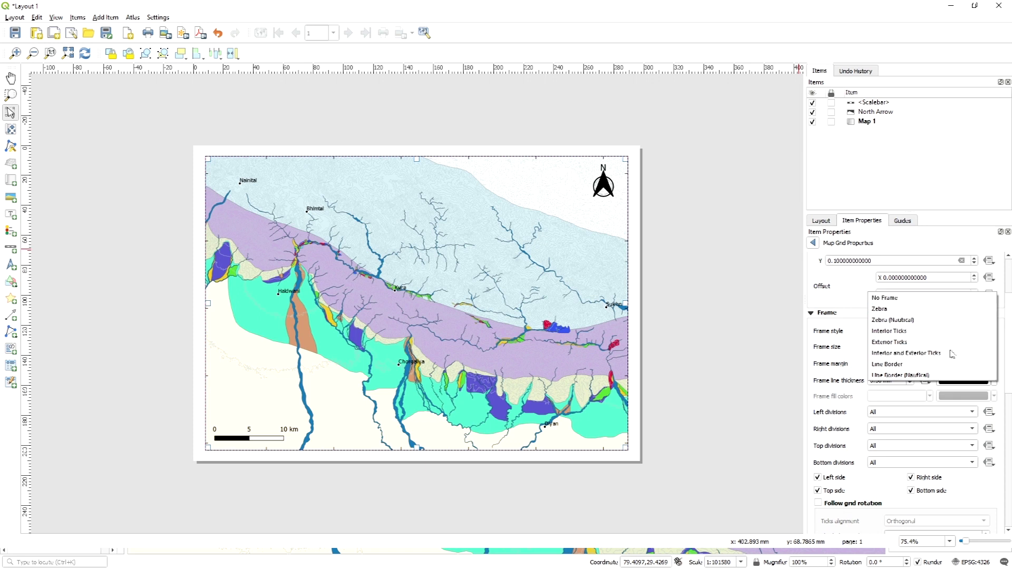
click(942, 310)
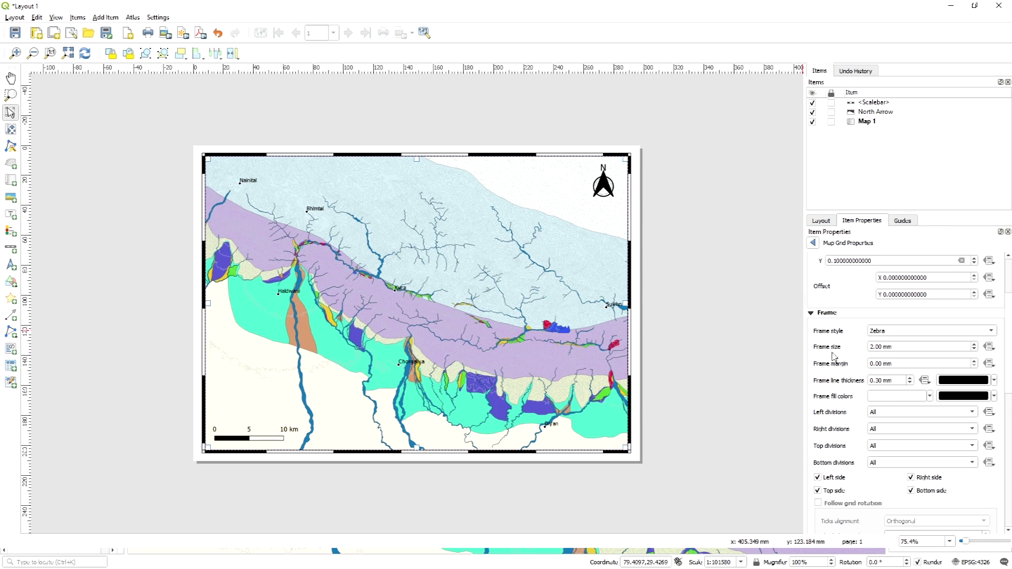
- Set the size of the grid's Zebra frame to 1.50 mm
click(974, 350)
click(974, 345)
key(BackSpace)
text(1)
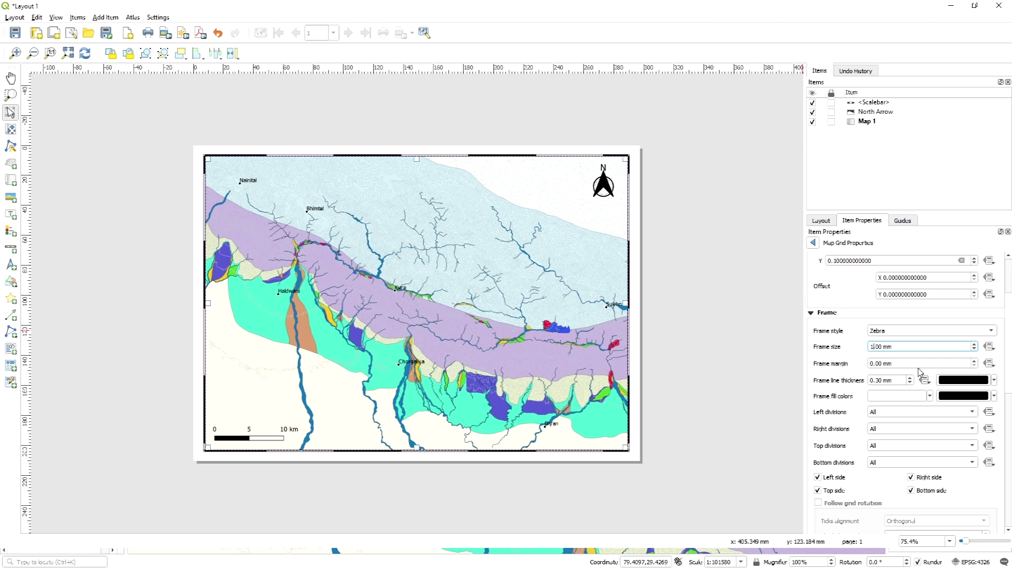
text(.5)
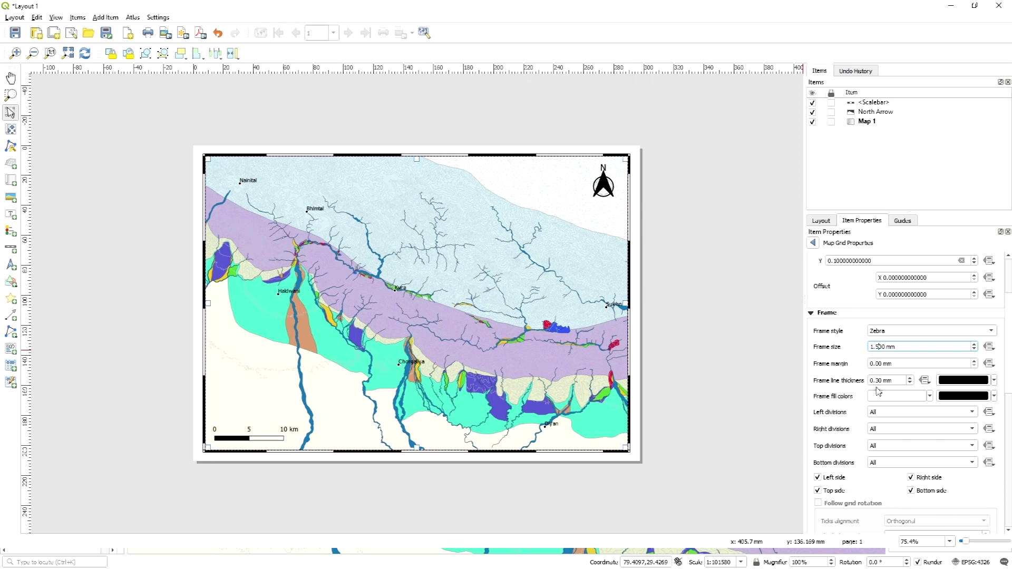
- Enable coordinate drawing for the grid and set the coordinate format to Degree, Minute with Suffix
scroll(855, 433, down, 5)
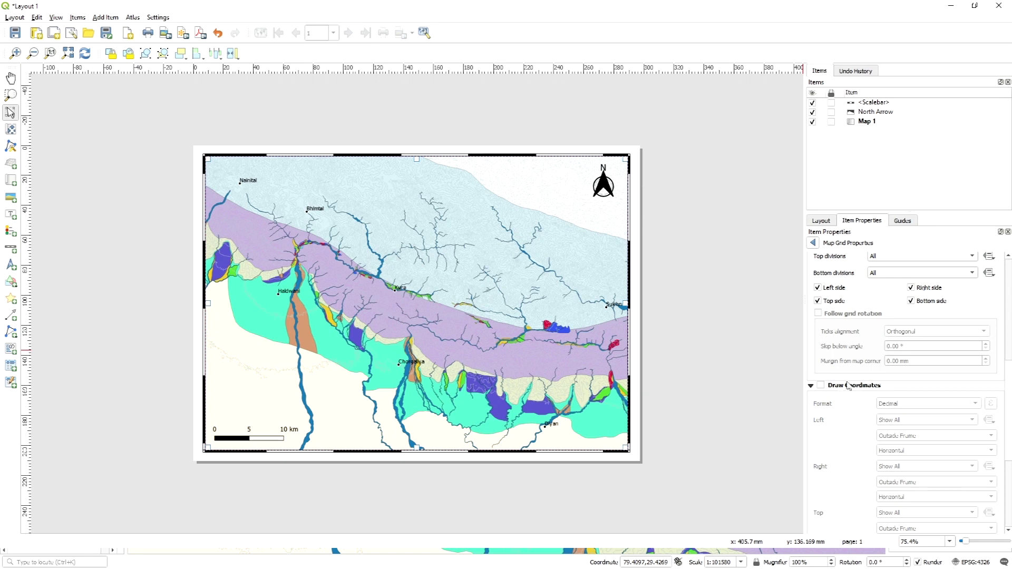
click(821, 386)
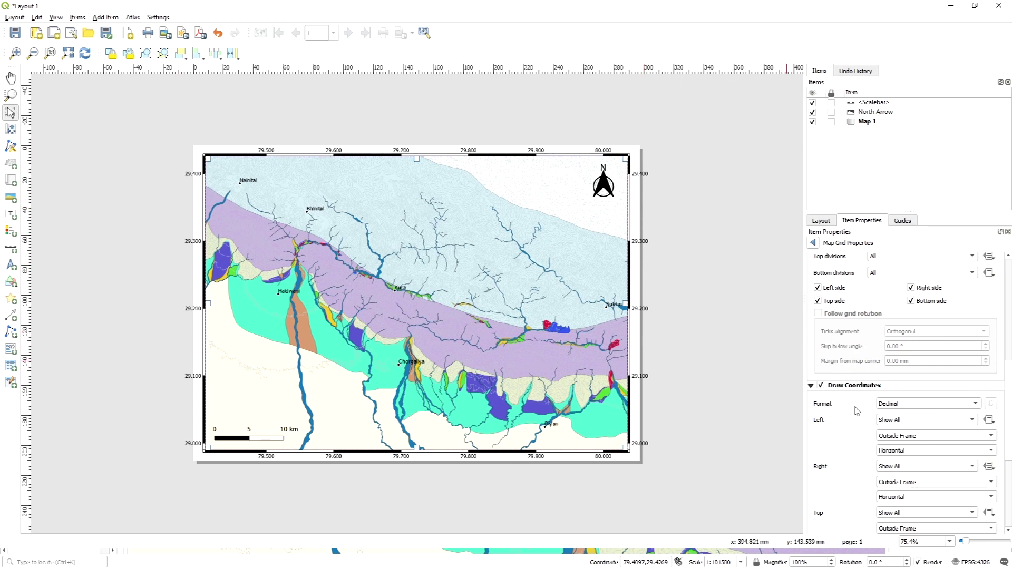
scroll(856, 412, down, 2)
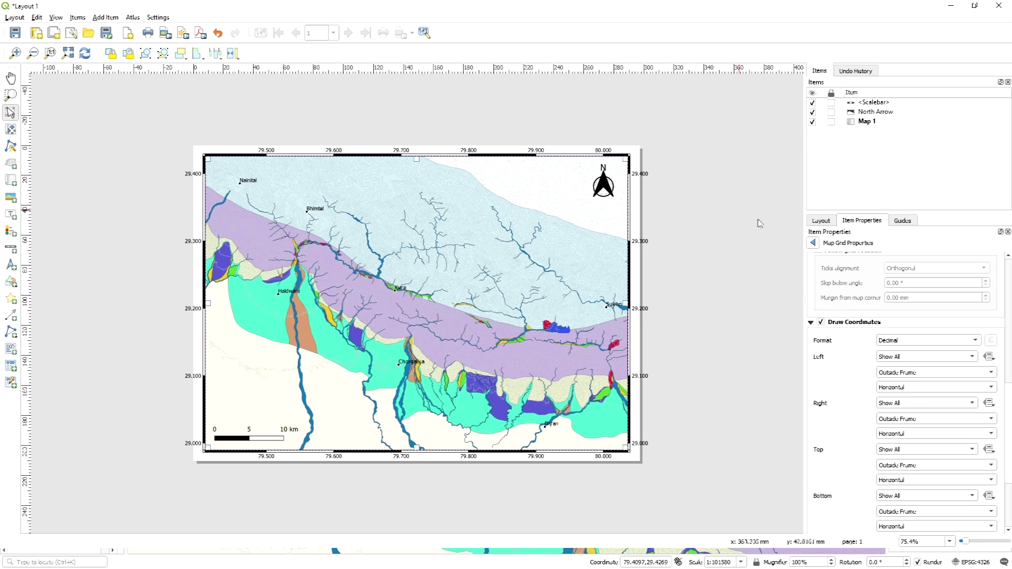
click(963, 346)
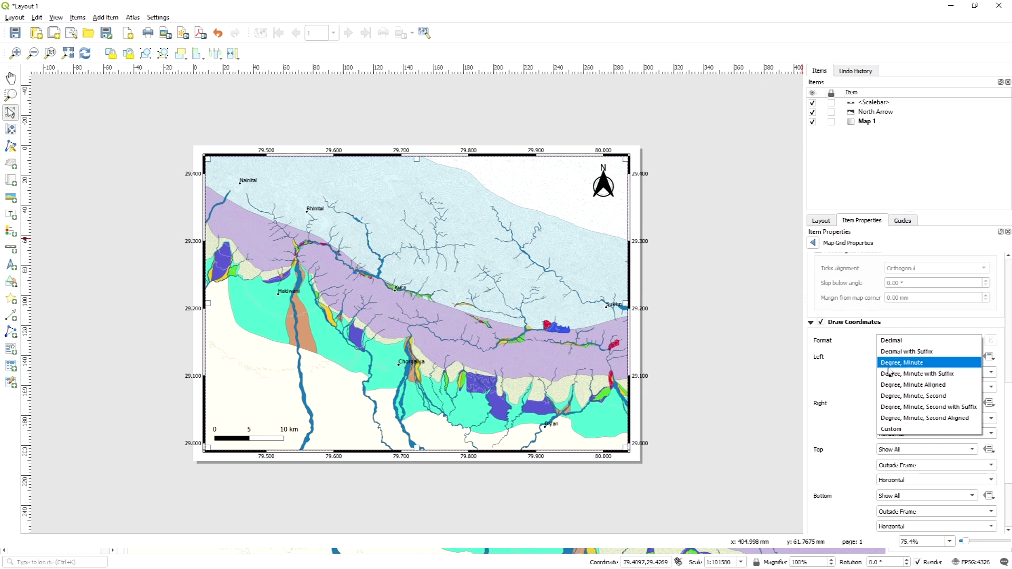
click(924, 375)
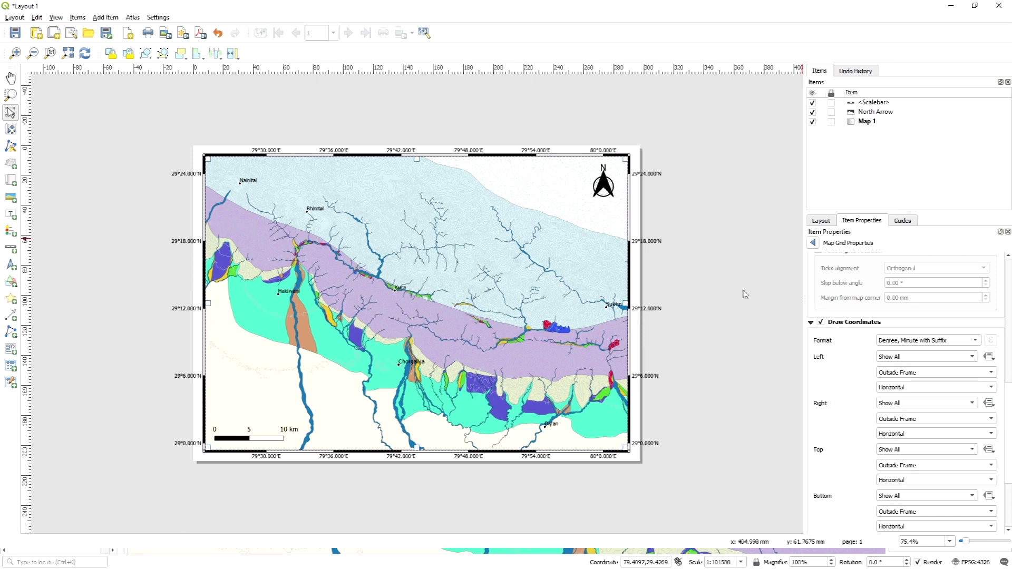
- Set the grid coordinates on the map's left and right sides to Vertical Ascending orientation
scroll(847, 378, down, 1)
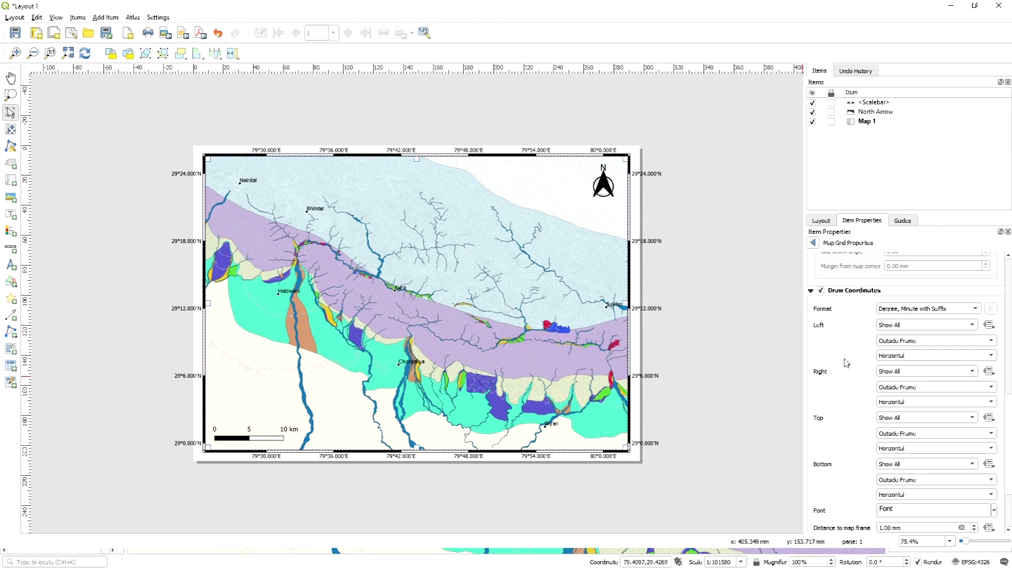
click(916, 362)
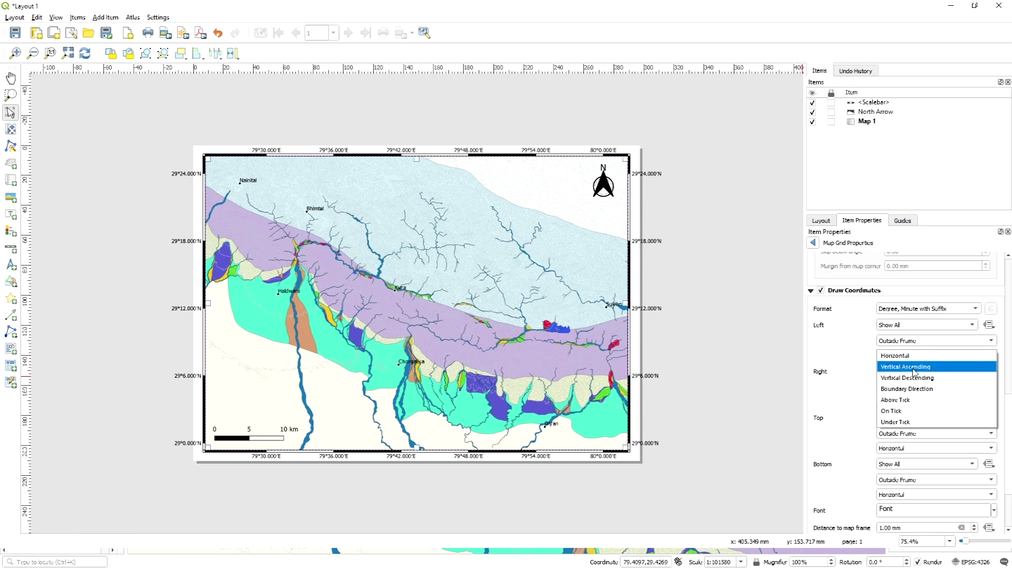
click(920, 366)
scroll(175, 340, up, 1)
scroll(259, 347, down, 1)
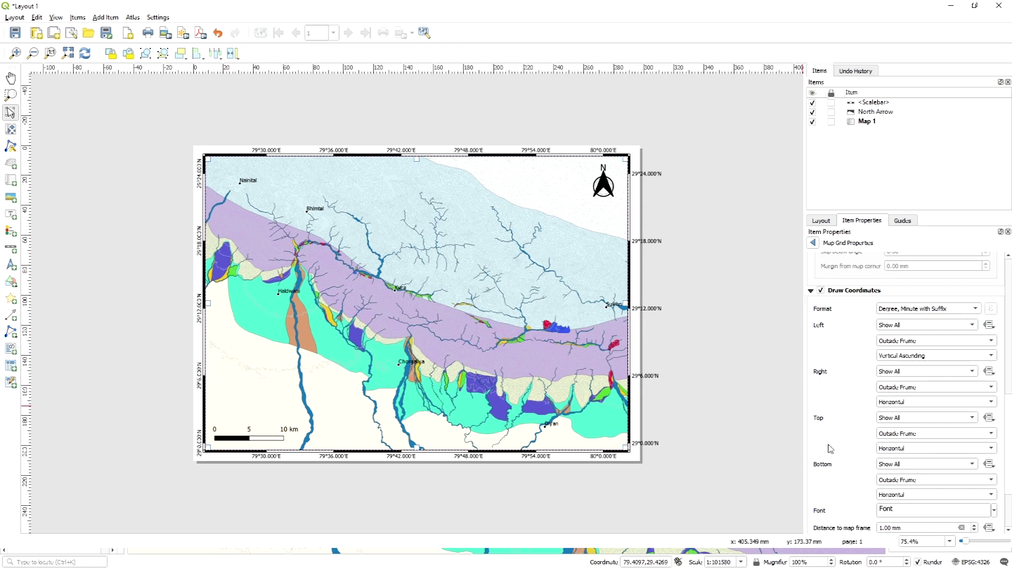
click(941, 403)
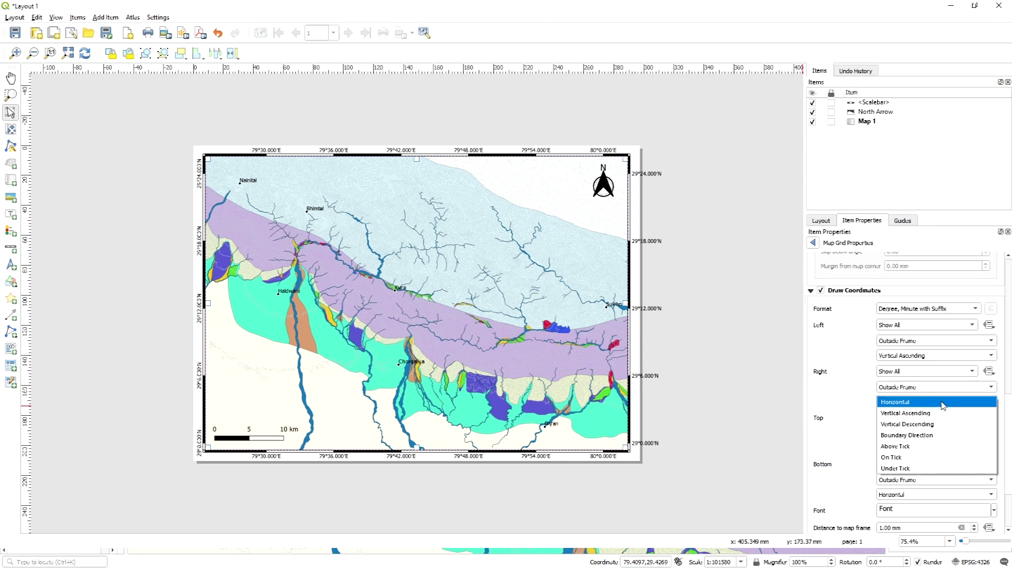
click(941, 413)
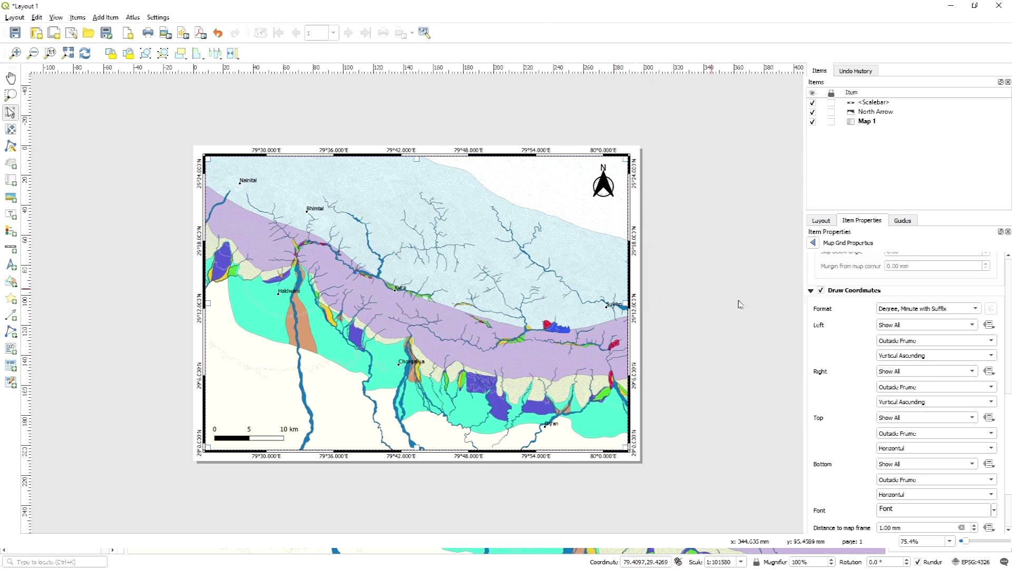
- Set the grid's X and Y intervals to 0.2 map units
scroll(615, 206, up, 1)
scroll(633, 267, down, 1)
scroll(859, 289, up, 10)
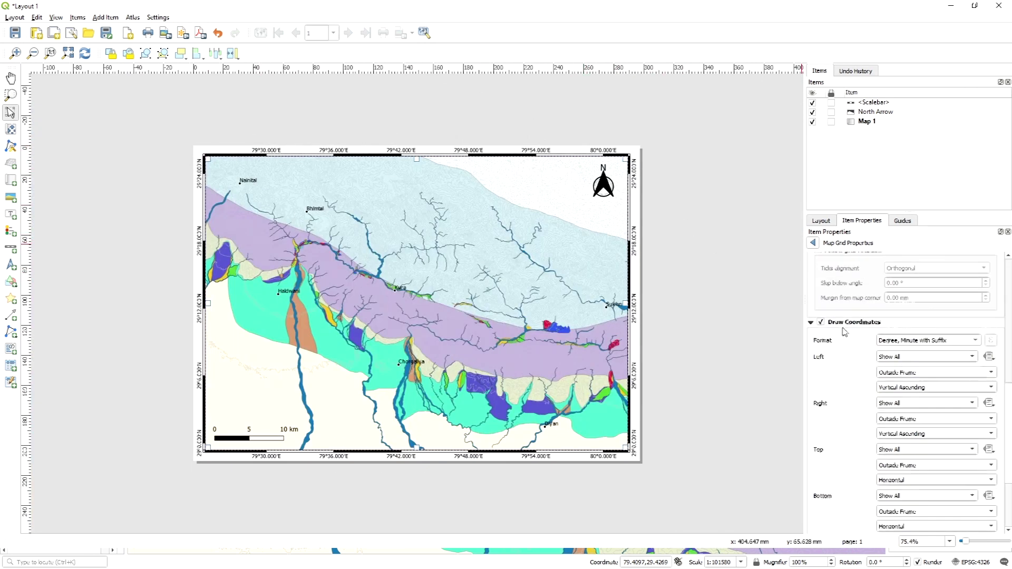
scroll(865, 292, up, 2)
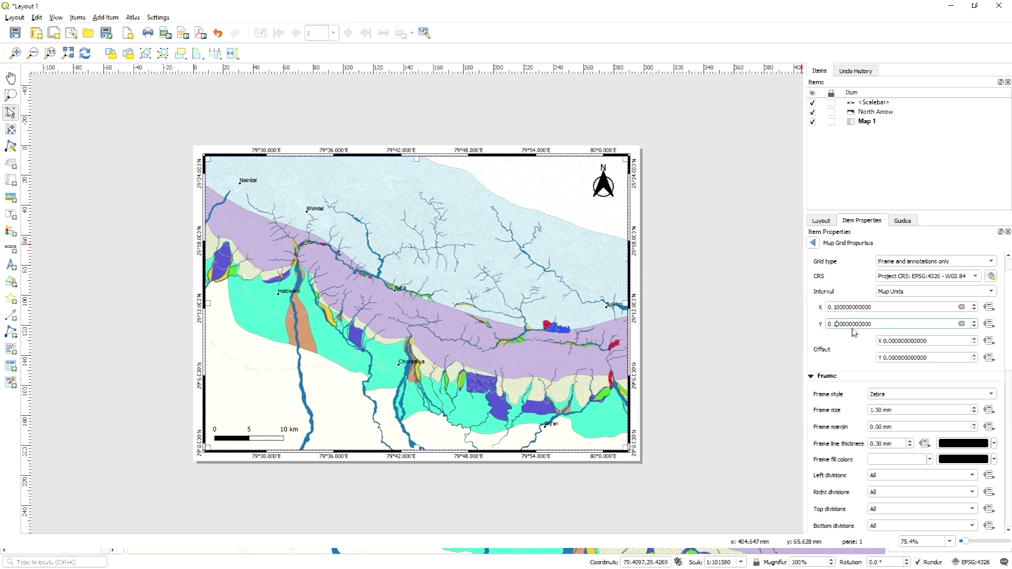
click(834, 307)
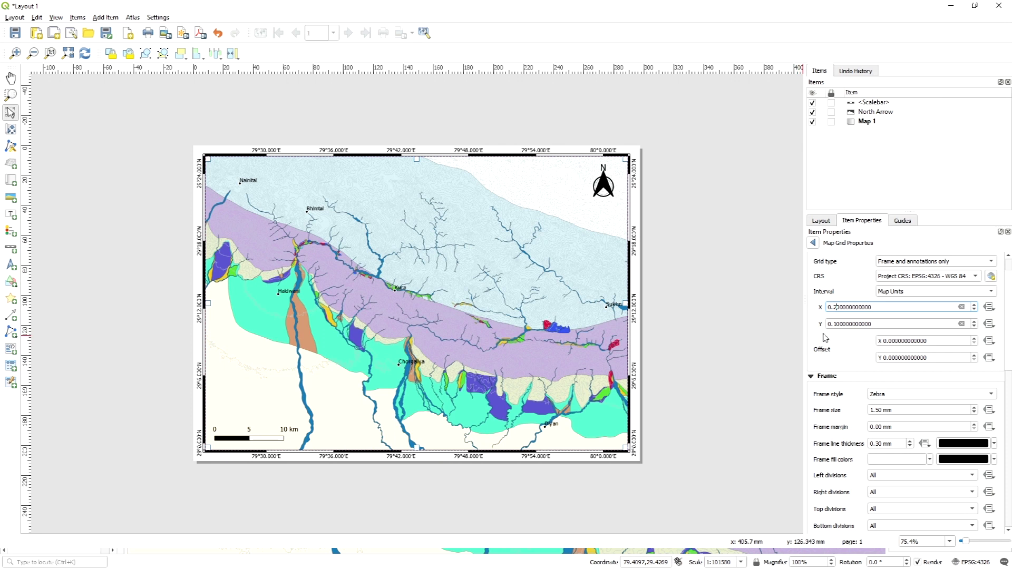
click(836, 324)
key(BackSpace)
click(856, 347)
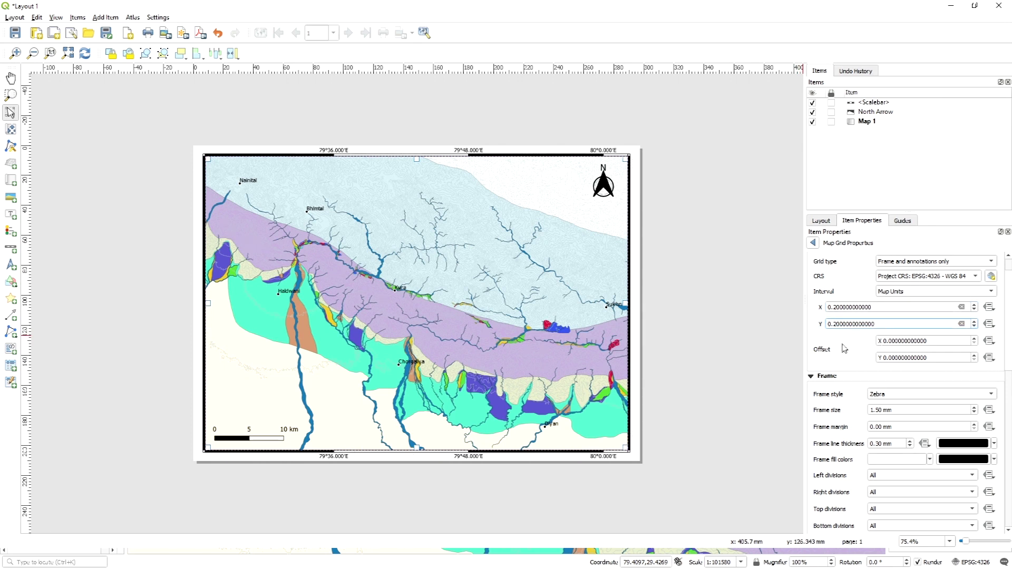
click(846, 348)
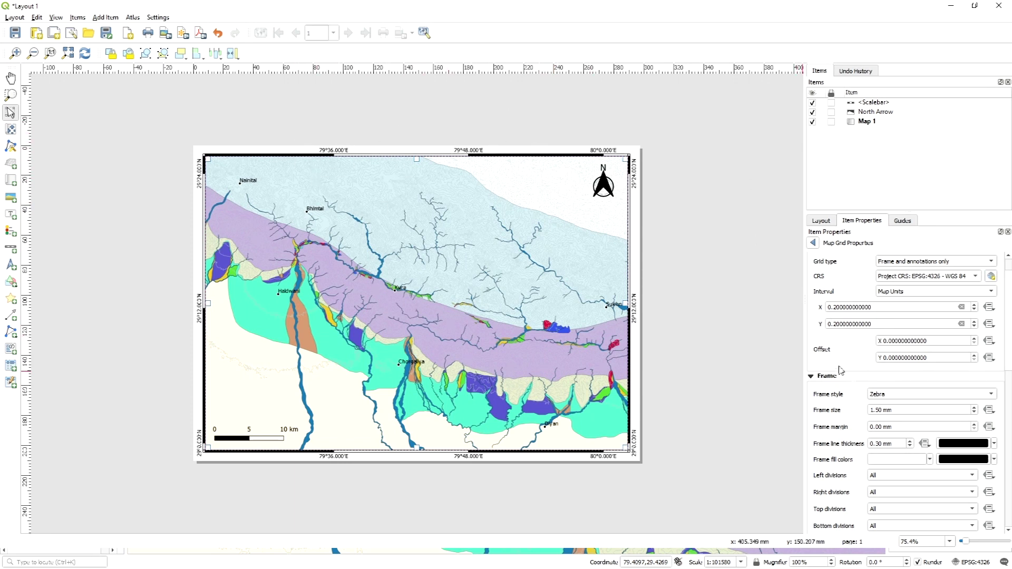
- Set the grid annotation font to 11 points in Regular style and return to the map grid properties
scroll(840, 371, down, 15)
scroll(855, 400, down, 4)
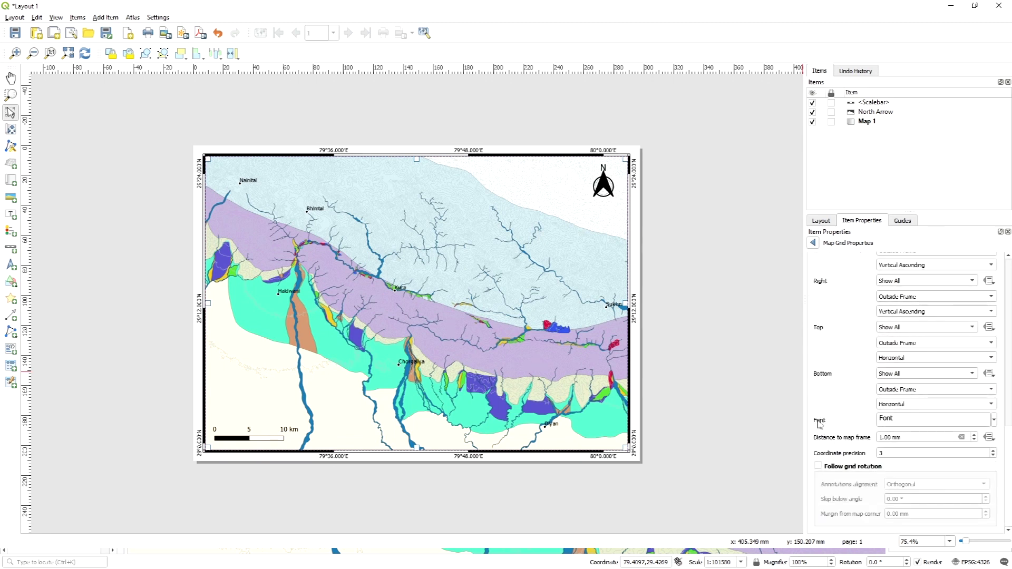
click(962, 425)
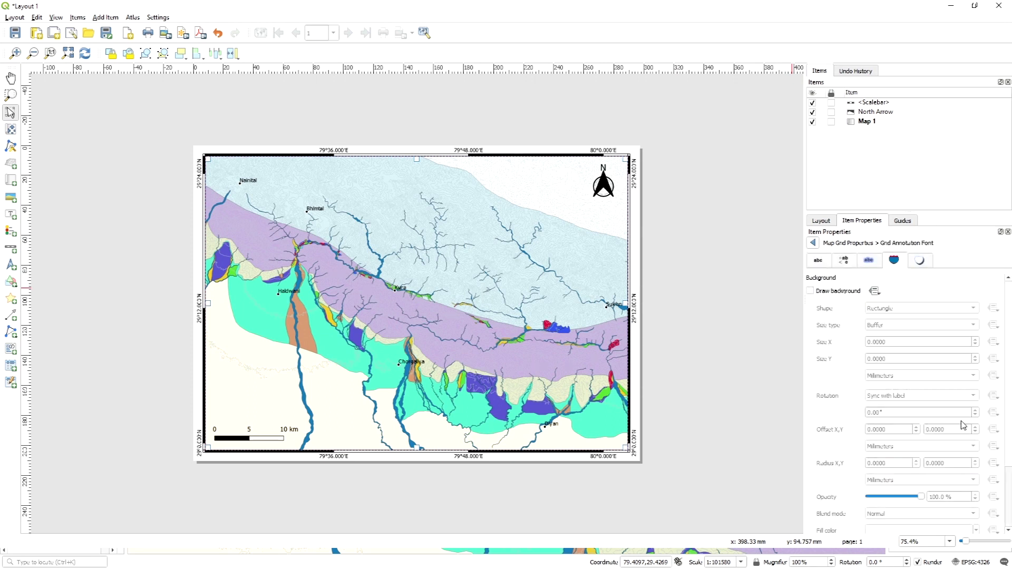
click(820, 262)
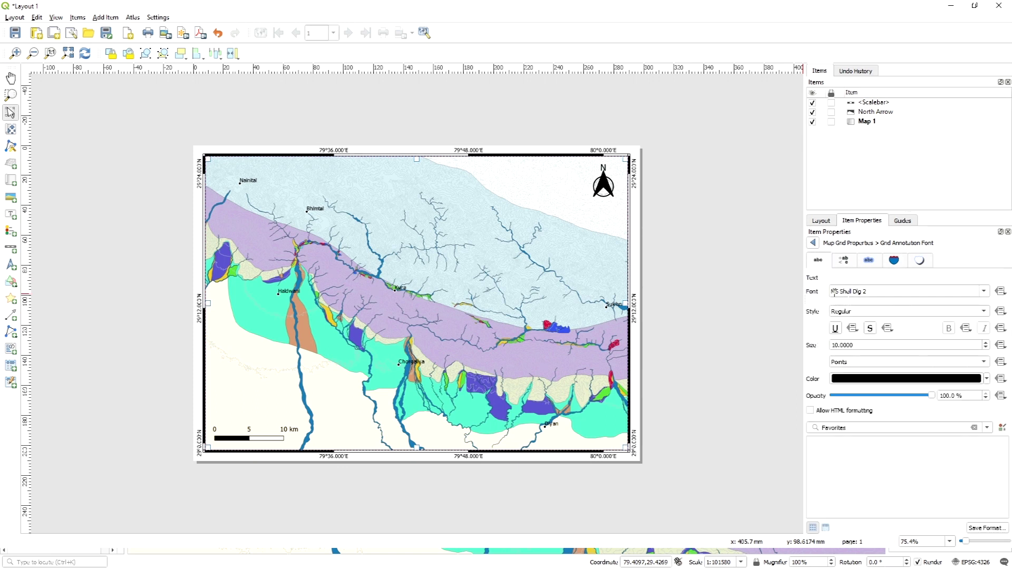
click(858, 314)
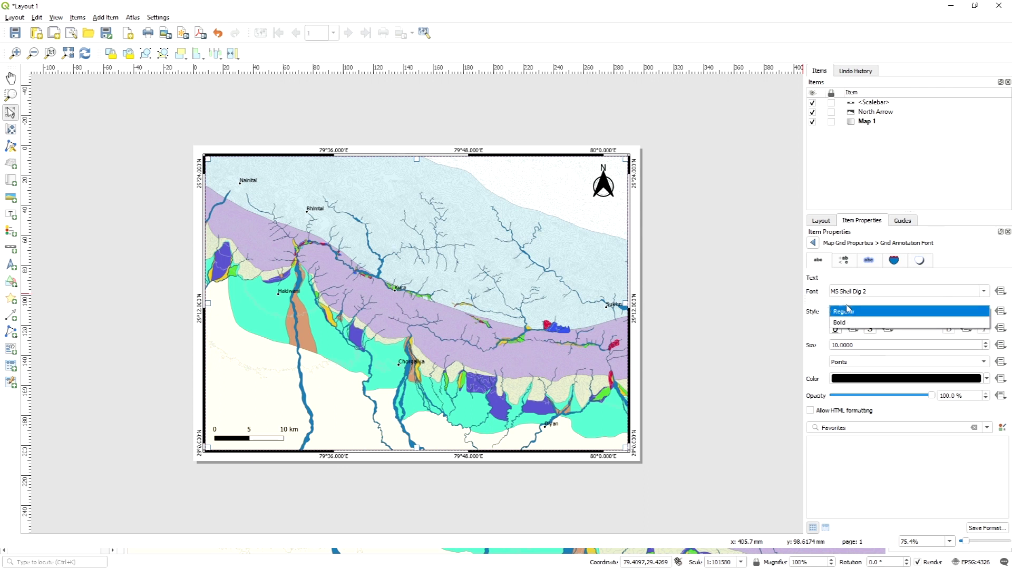
click(843, 311)
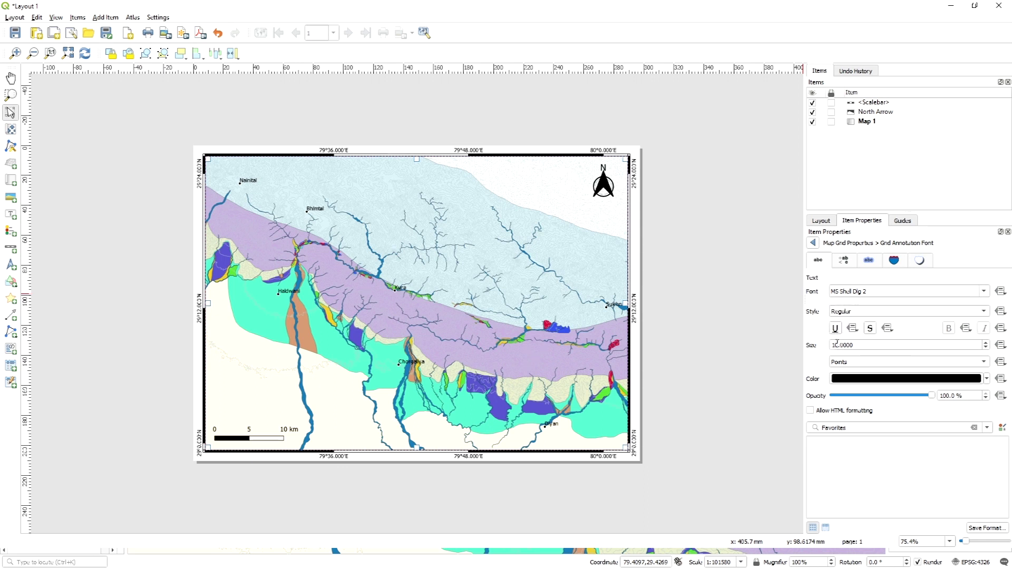
click(986, 342)
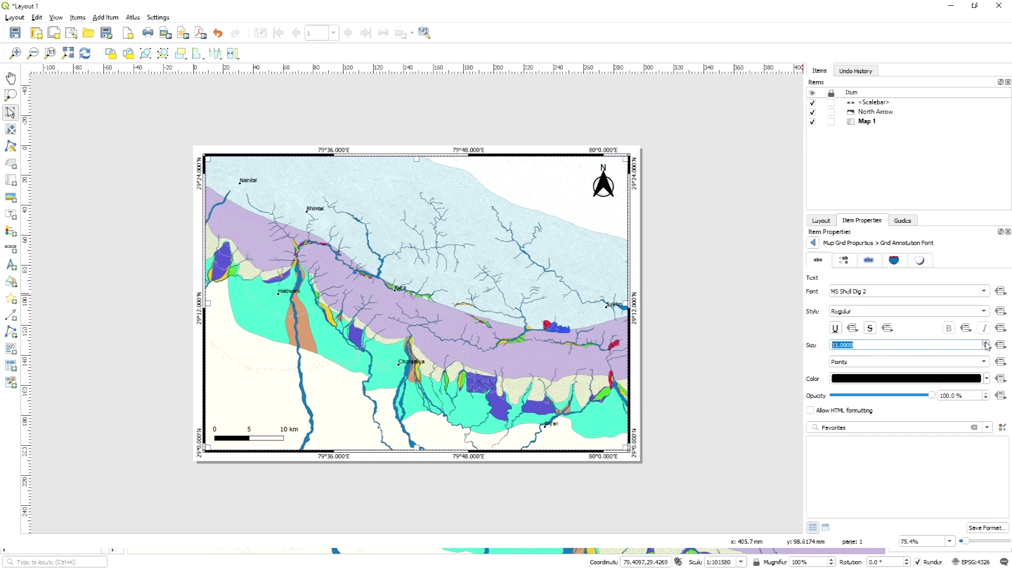
click(986, 342)
click(986, 348)
click(813, 244)
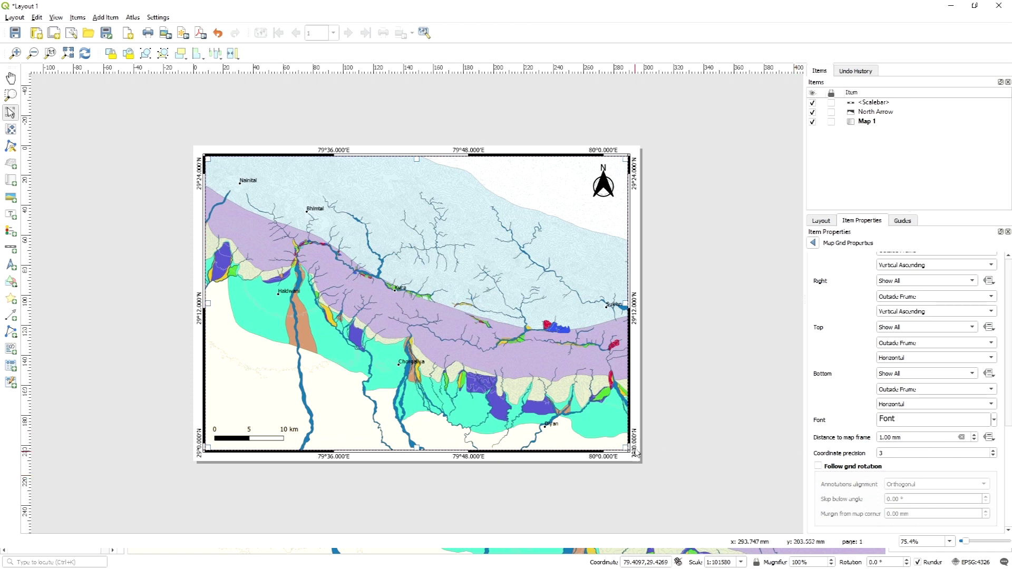
- Set the grid annotations' coordinate precision to 0 and return to the Map 1 properties
click(993, 456)
click(993, 457)
click(993, 456)
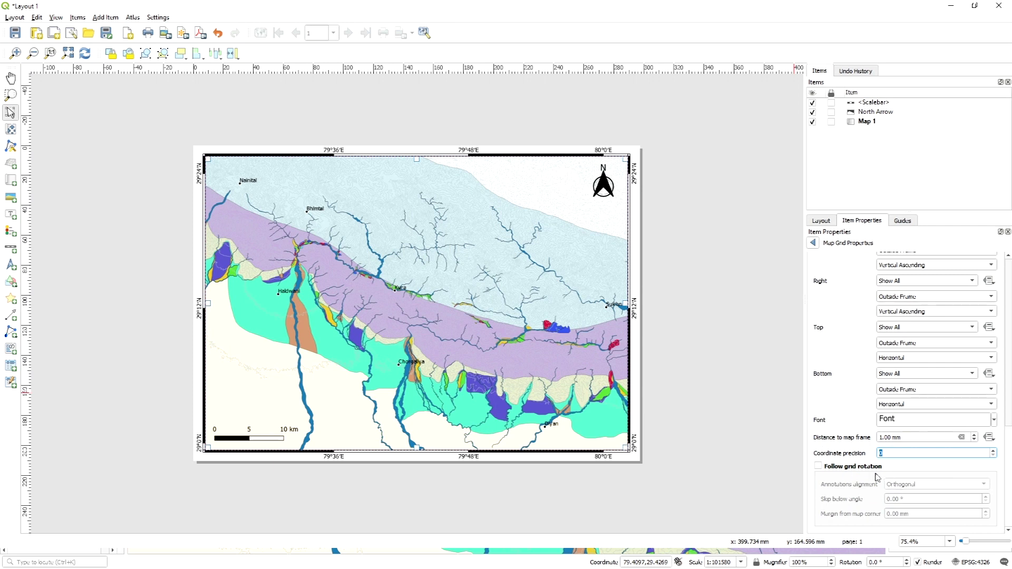
click(813, 244)
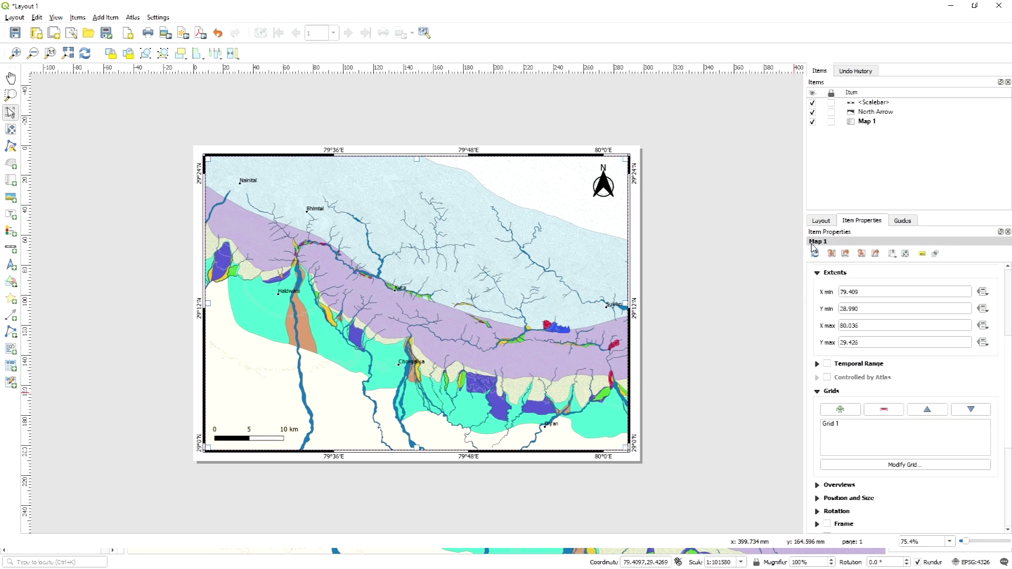
- Add a legend over the map's right half and shift it upward to show more of its entries
scroll(279, 257, up, 1)
scroll(274, 232, down, 1)
click(9, 234)
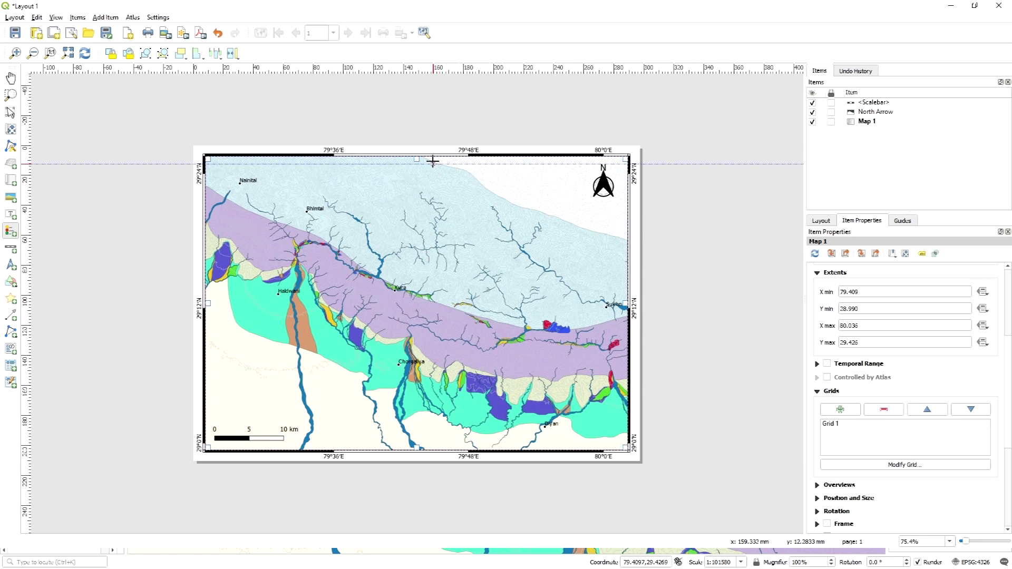
drag(432, 161, 574, 305)
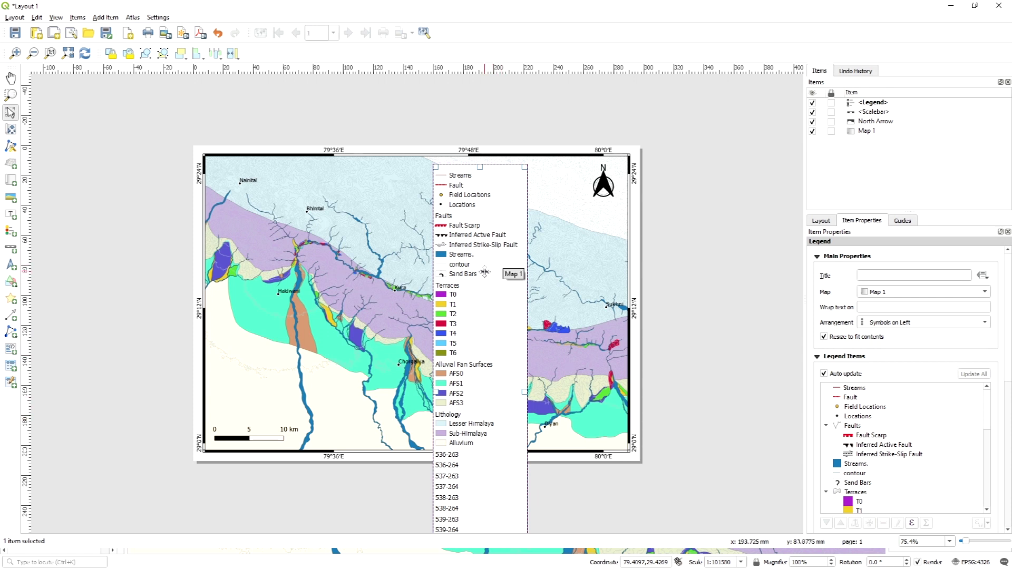
drag(480, 285, 493, 213)
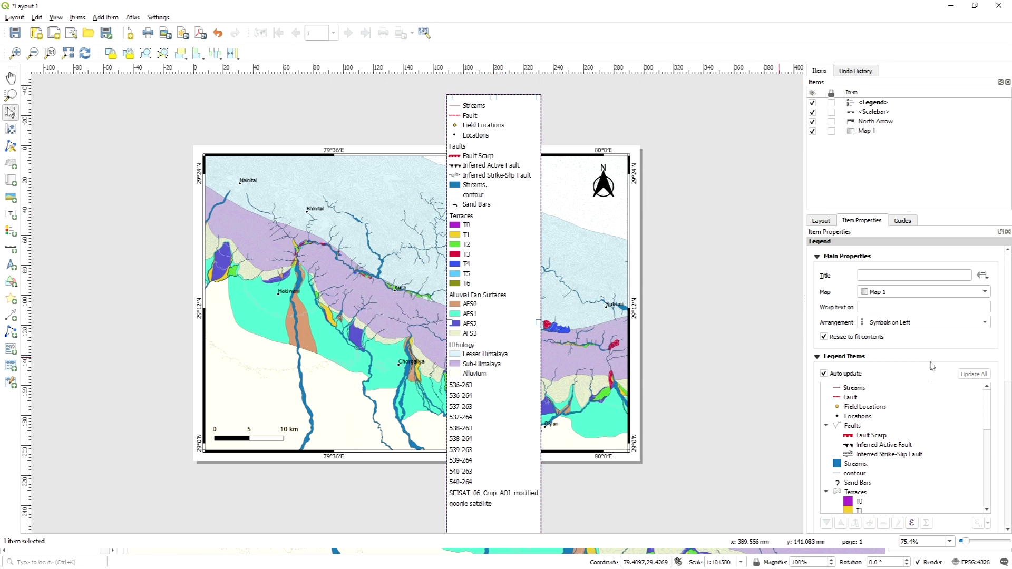
- Turn off auto update for the legend items so that they can be edited
scroll(933, 364, down, 2)
scroll(920, 362, up, 2)
scroll(934, 346, down, 3)
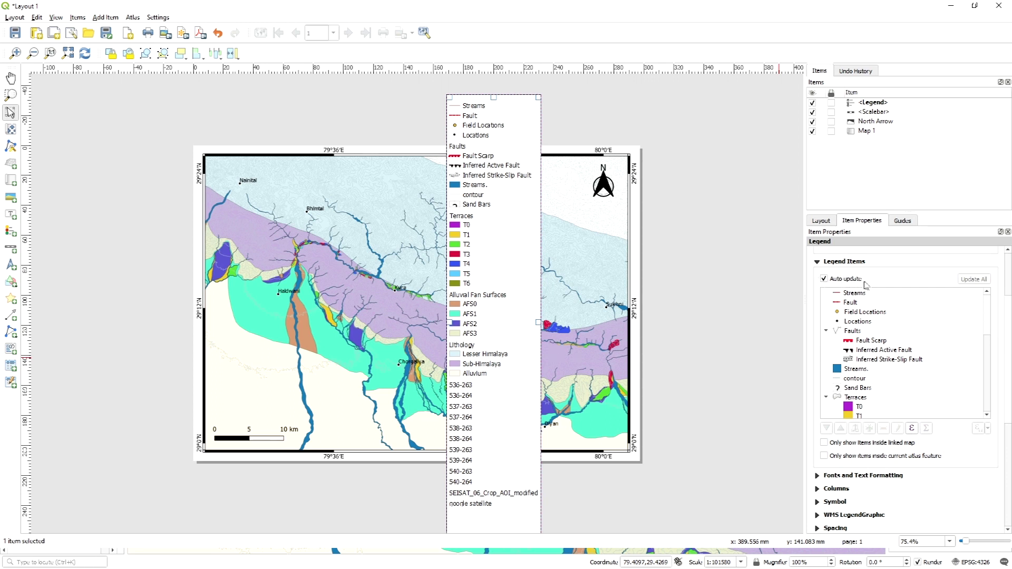
click(824, 280)
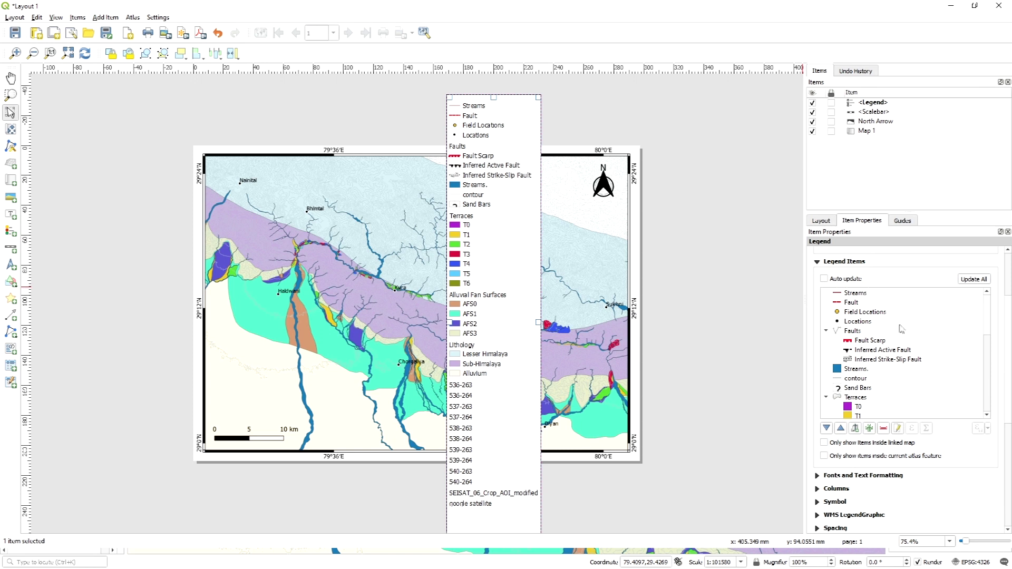
- Remove the first Streams entry and the Fault entry from the legend items
scroll(899, 337, up, 2)
scroll(879, 343, down, 2)
scroll(886, 343, up, 2)
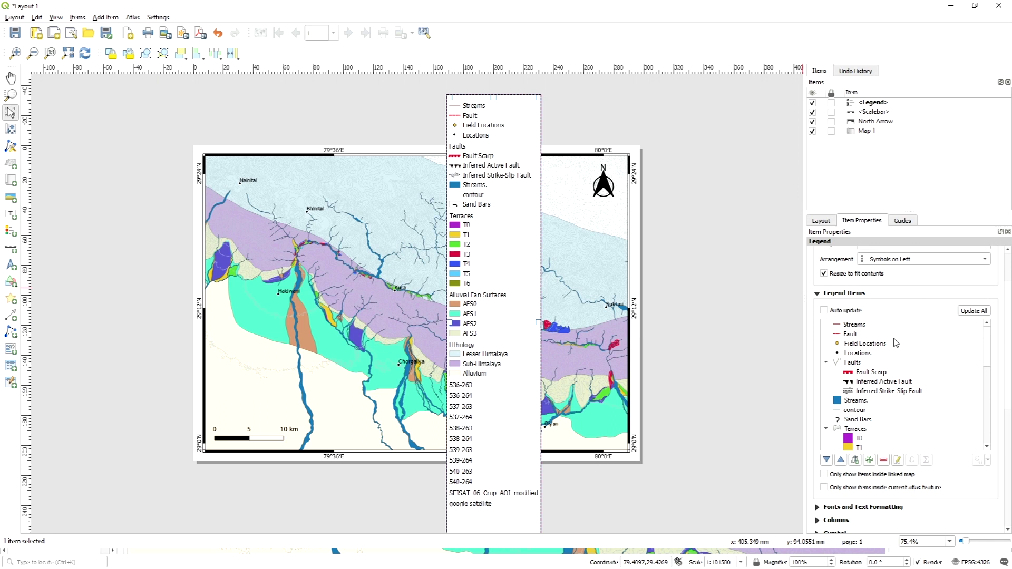
scroll(904, 357, up, 2)
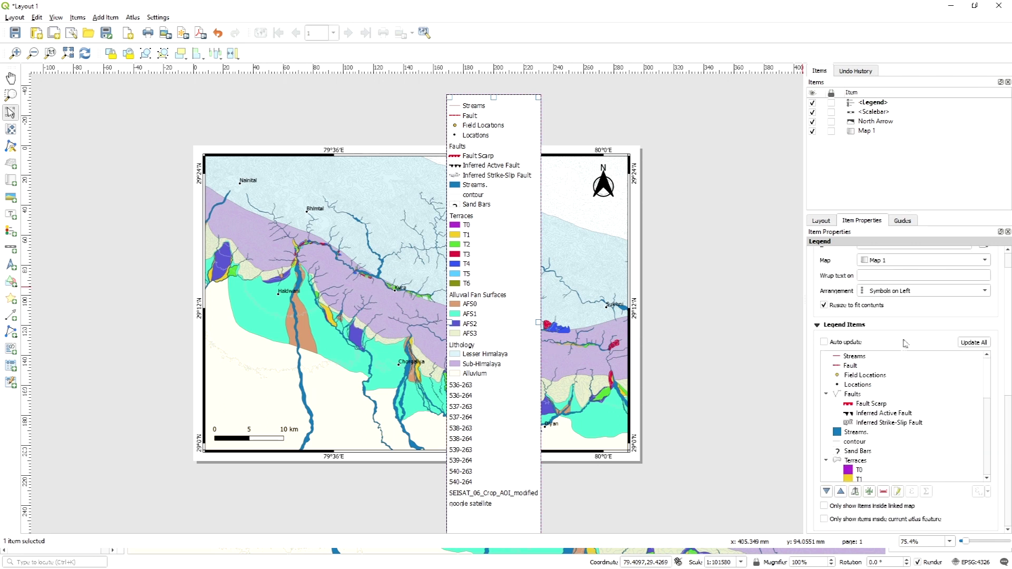
scroll(905, 343, down, 4)
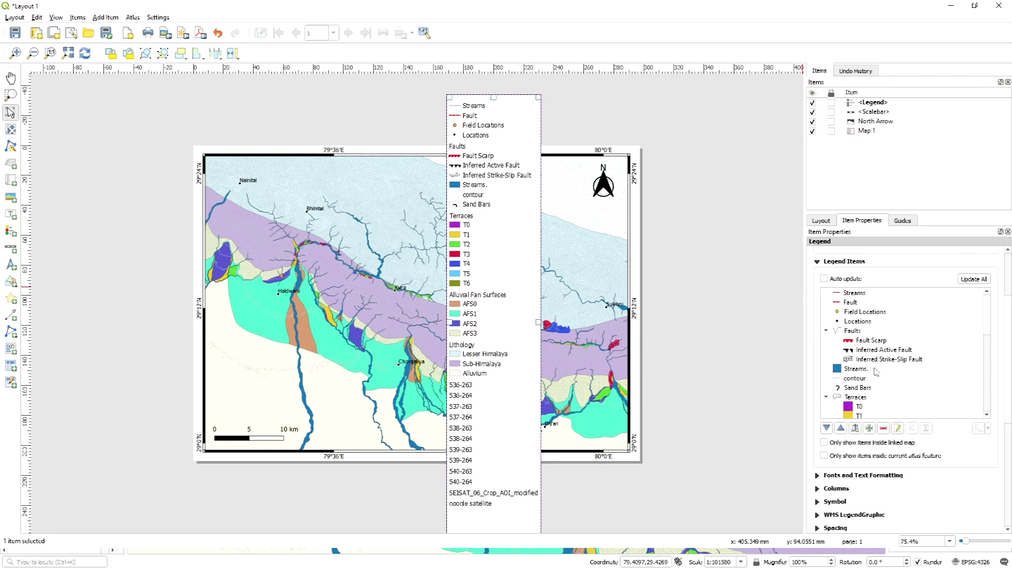
scroll(870, 352, up, 2)
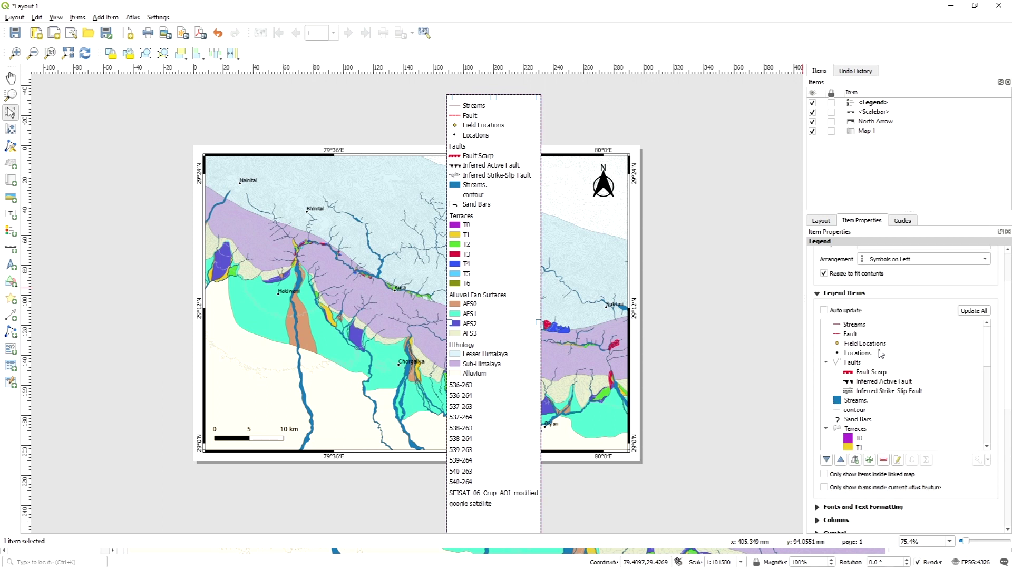
click(862, 326)
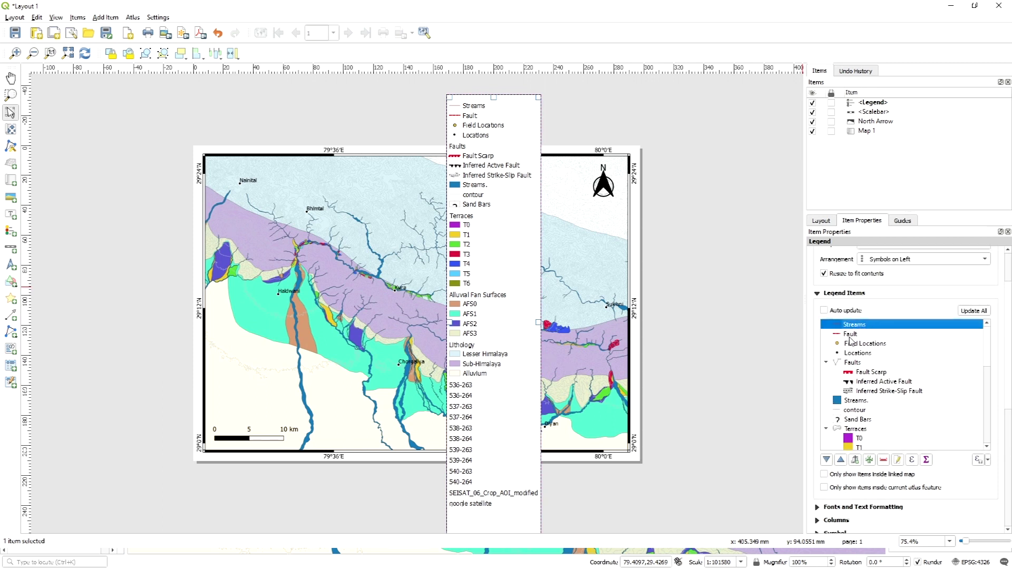
shift+click(851, 336)
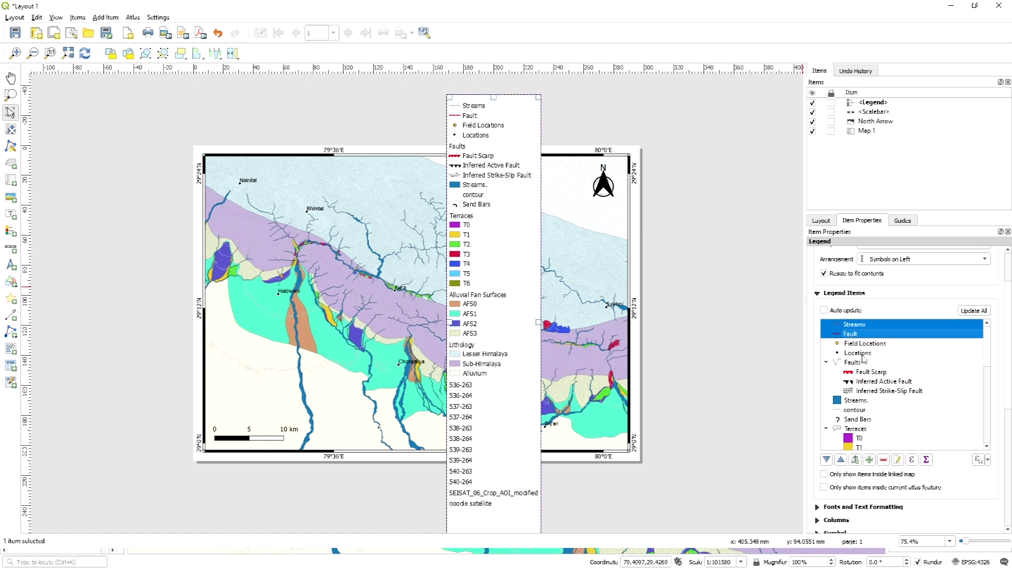
click(883, 460)
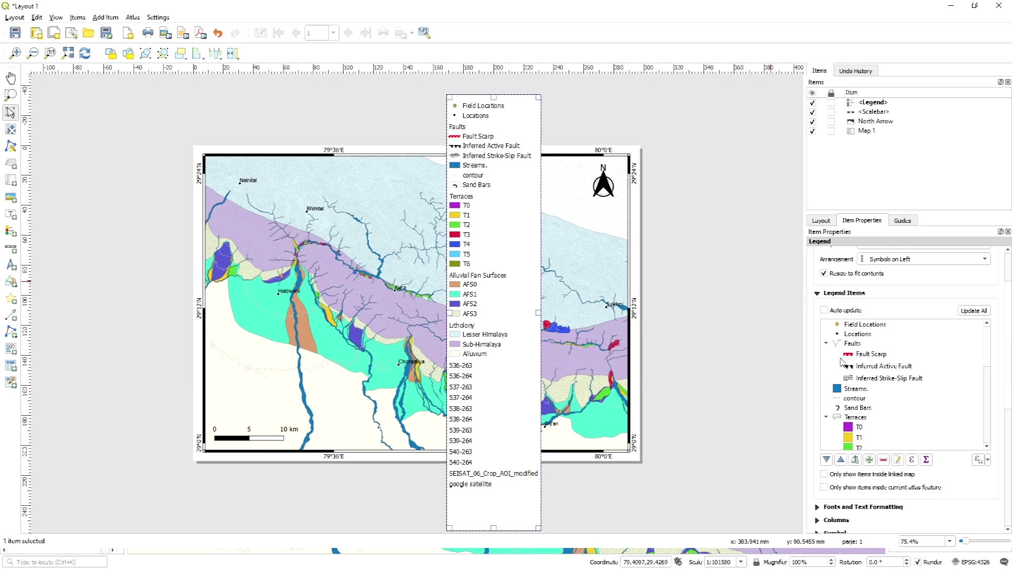
- Remove the Sand Bars entry from the legend items
scroll(895, 389, down, 3)
scroll(859, 374, up, 1)
click(857, 357)
click(883, 460)
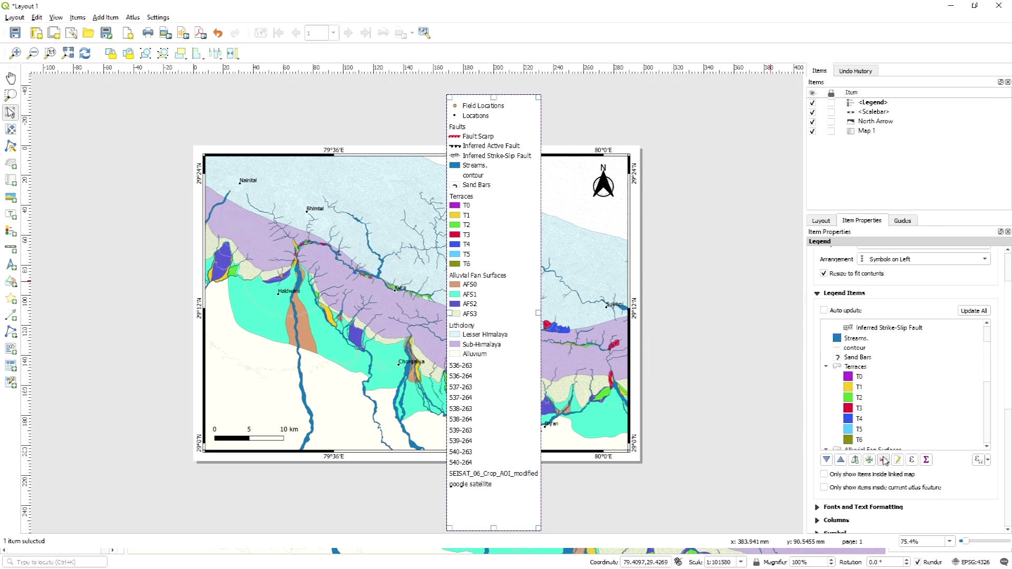
- Remove the raster entries from 536-263 through google satellite, and move the legend down so it fits within the map
scroll(878, 385, down, 4)
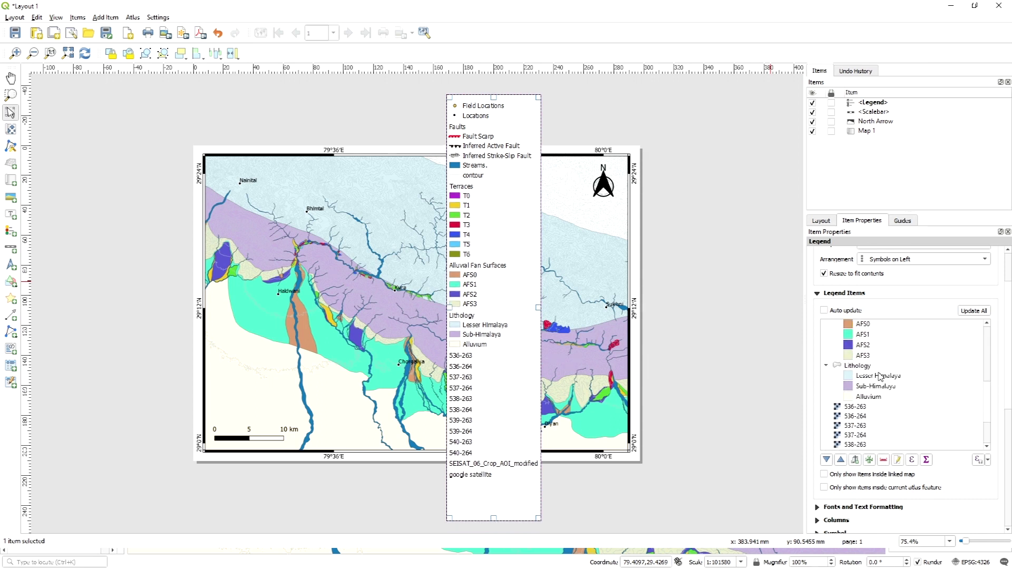
click(870, 381)
scroll(873, 395, down, 4)
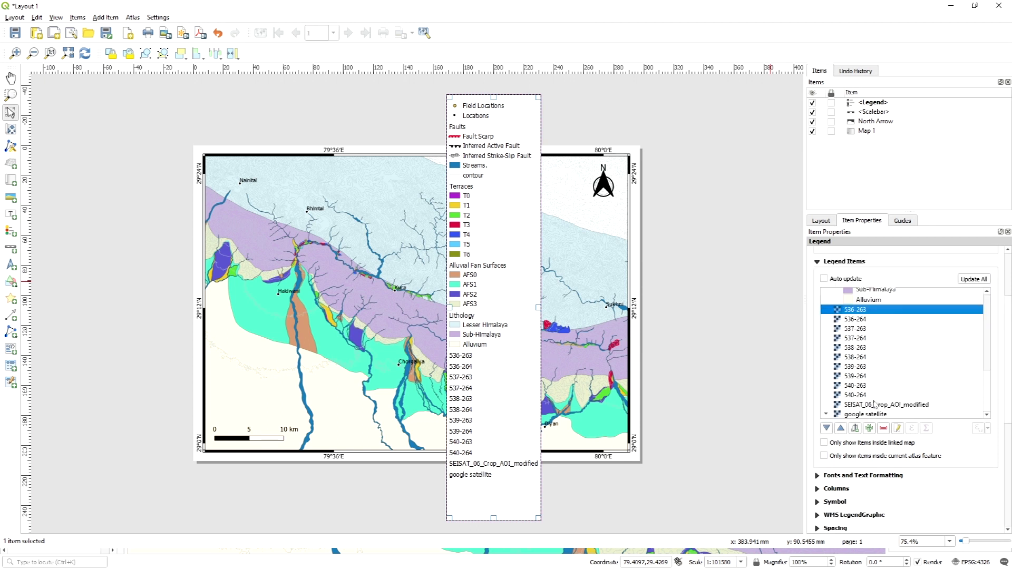
shift+click(877, 415)
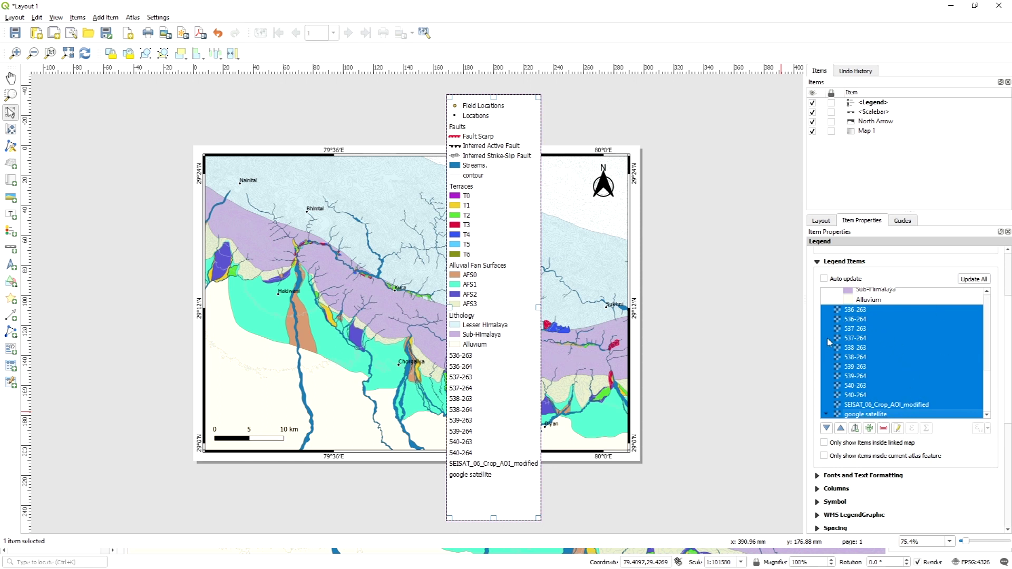
click(883, 430)
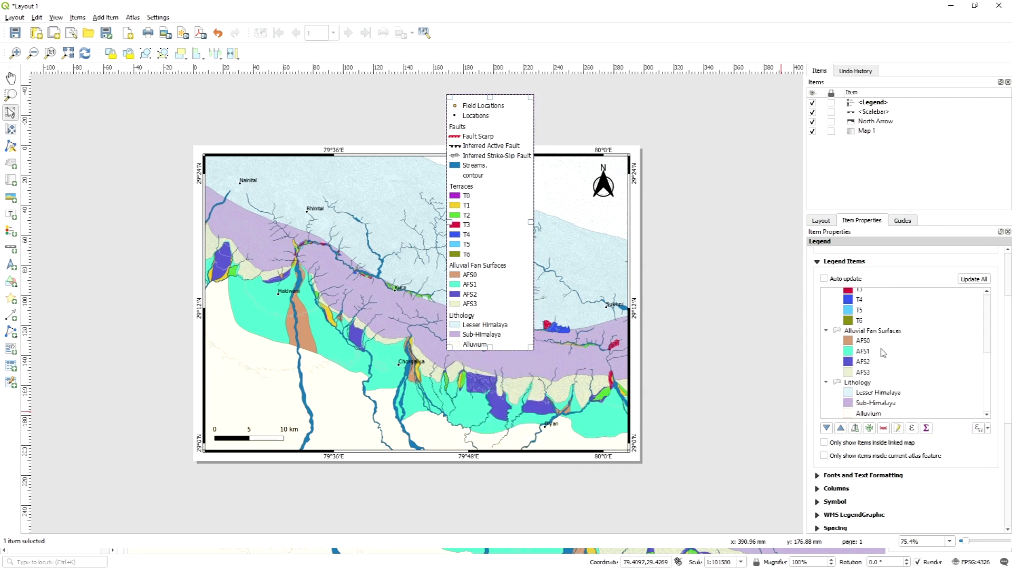
drag(479, 198, 476, 263)
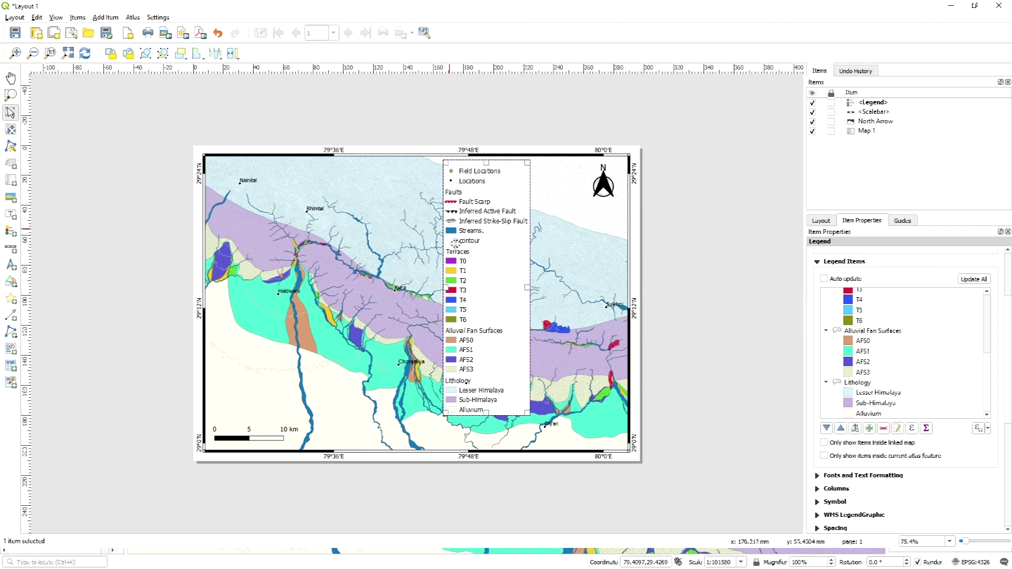
- Remove the Field Locations entry from the legend items
scroll(900, 342, up, 3)
scroll(899, 343, up, 4)
click(858, 335)
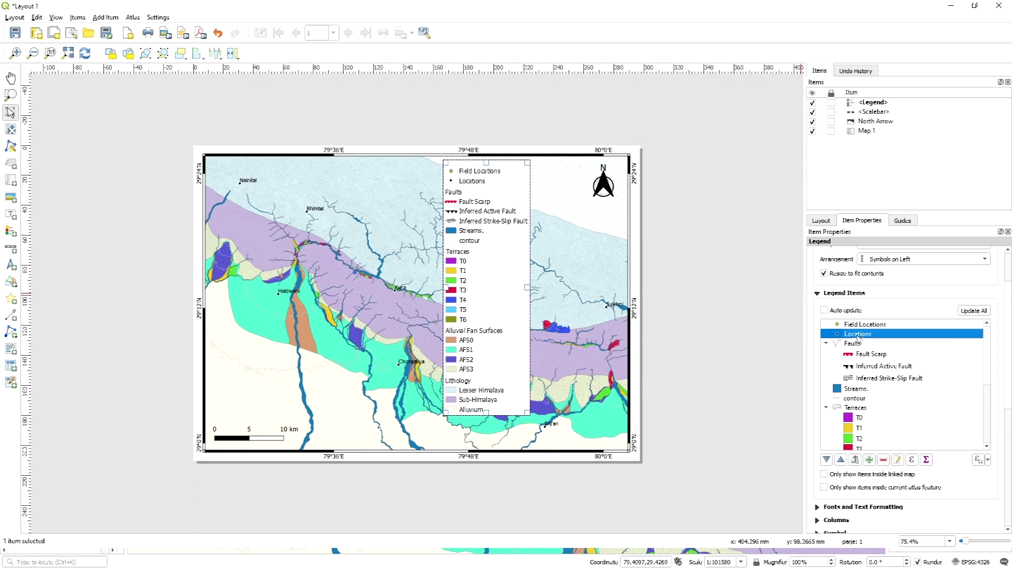
click(867, 326)
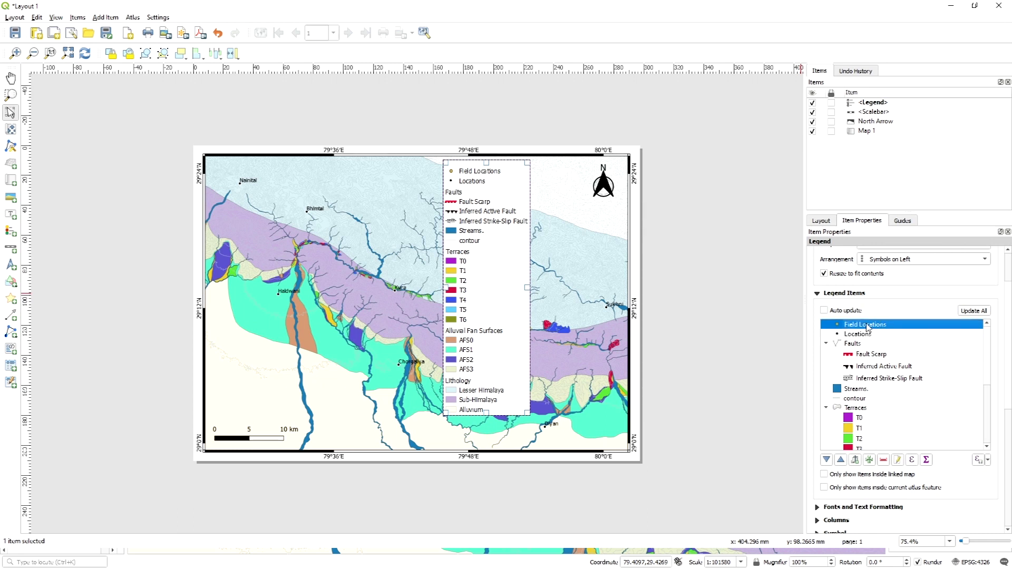
click(884, 460)
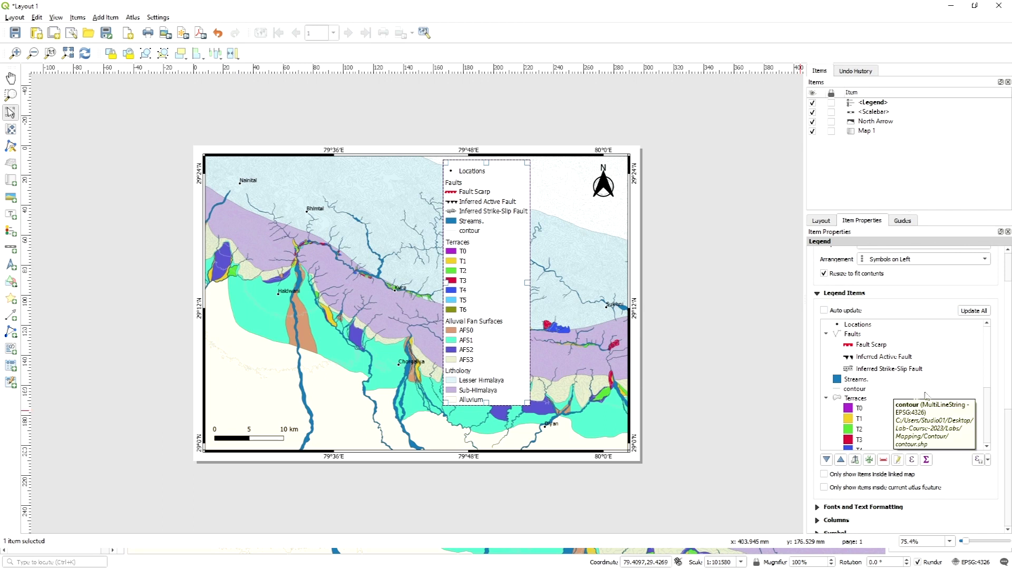
- Move the Terraces group to the top of the legend items, above Locations
scroll(938, 398, up, 1)
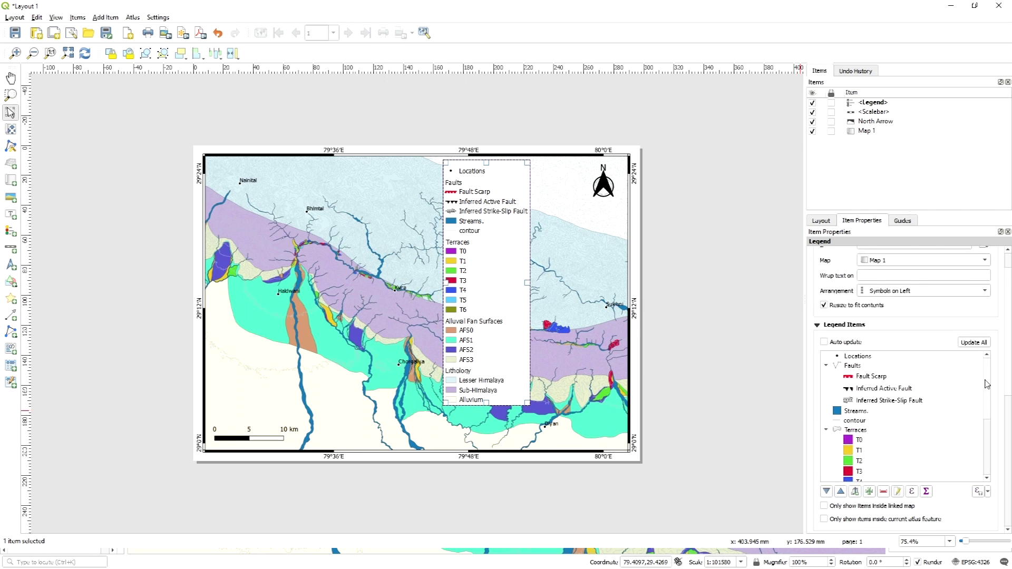
scroll(986, 381, down, 5)
scroll(984, 378, up, 5)
scroll(906, 395, down, 3)
scroll(898, 413, down, 4)
scroll(902, 393, up, 2)
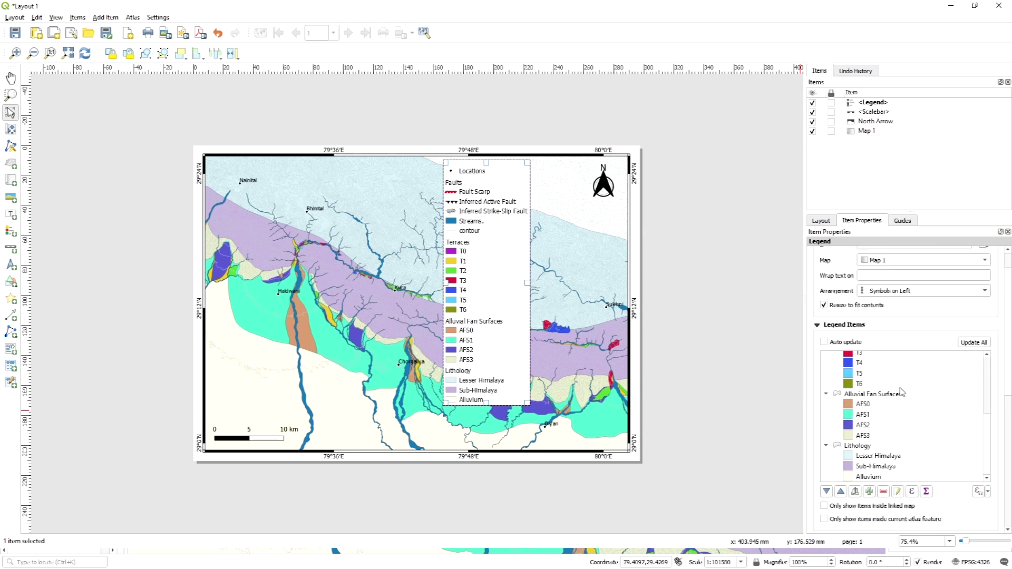
scroll(903, 392, up, 2)
scroll(987, 473, up, 5)
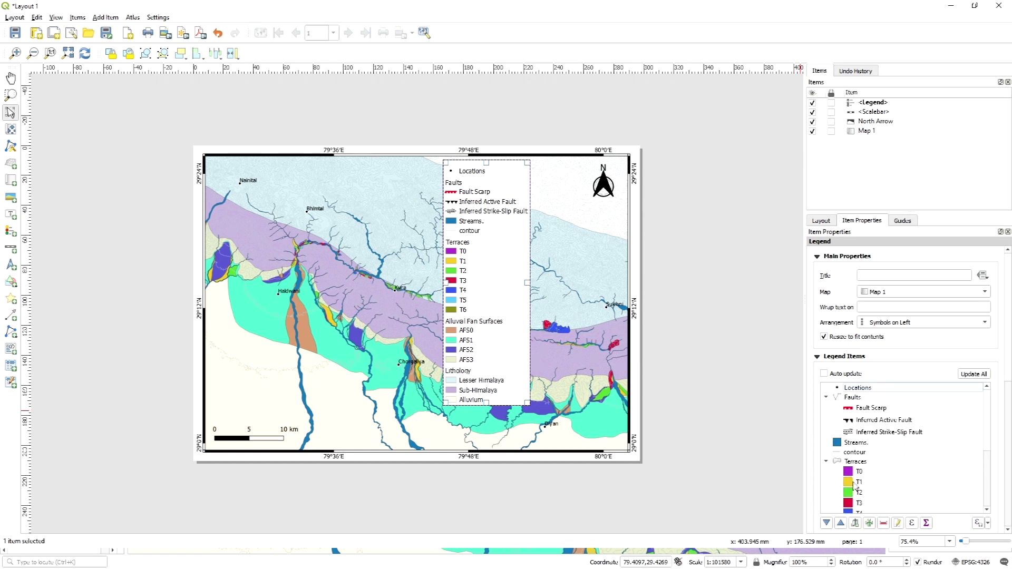
drag(857, 468, 879, 391)
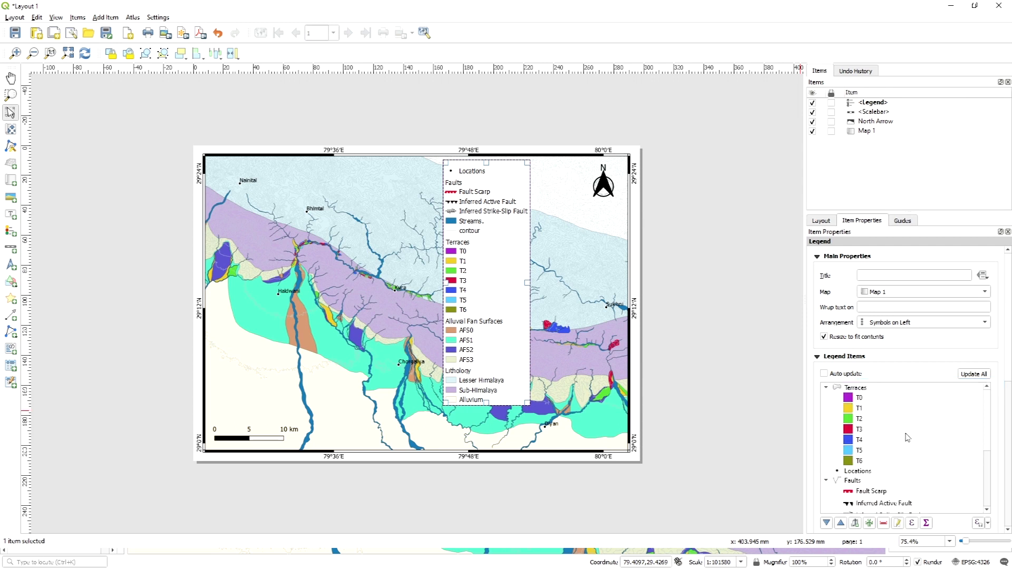
- Move the Alluvial Fan Surfaces group directly below Terraces in the legend items
drag(987, 423, 989, 458)
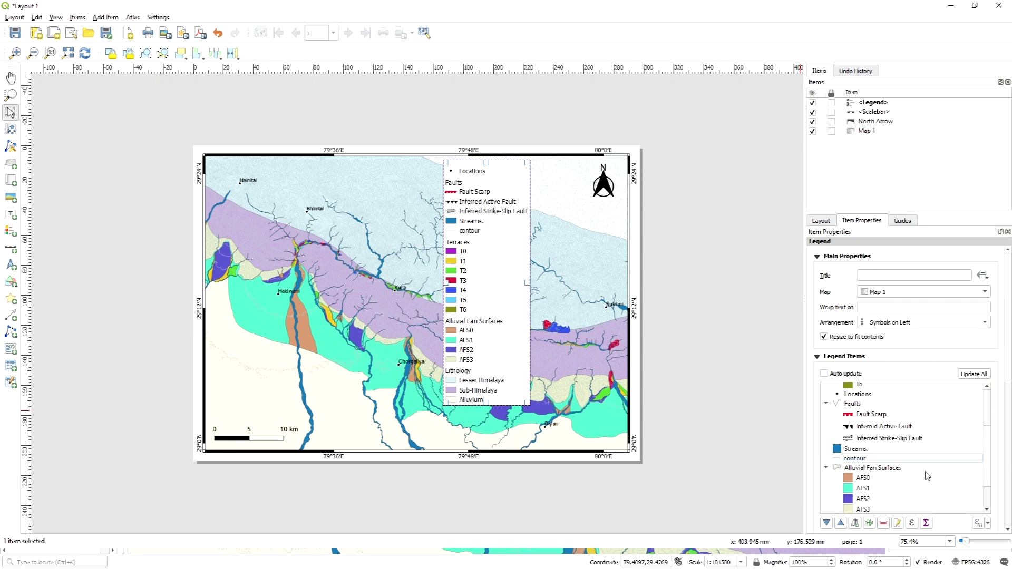
drag(862, 471, 887, 432)
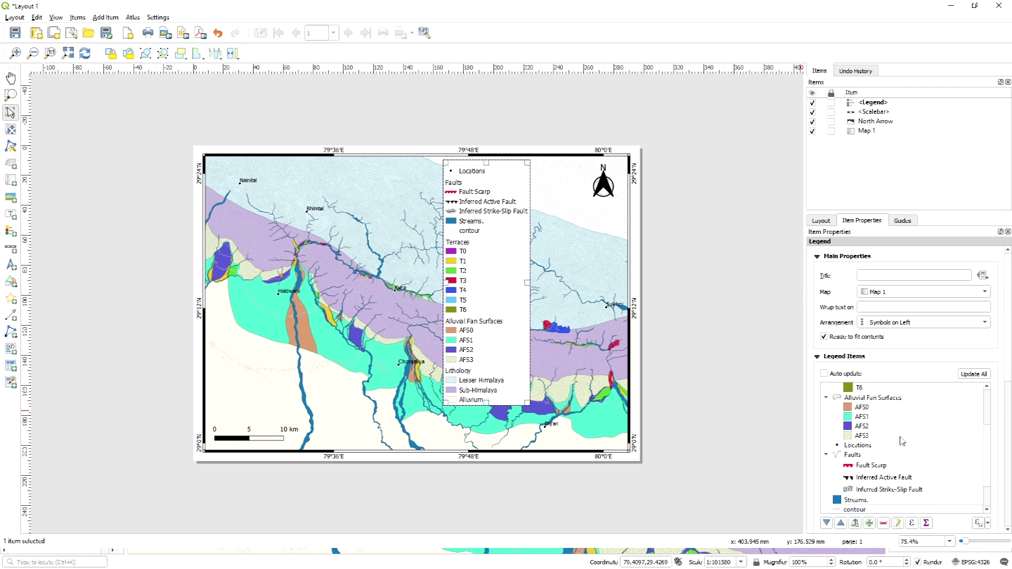
scroll(988, 438, up, 3)
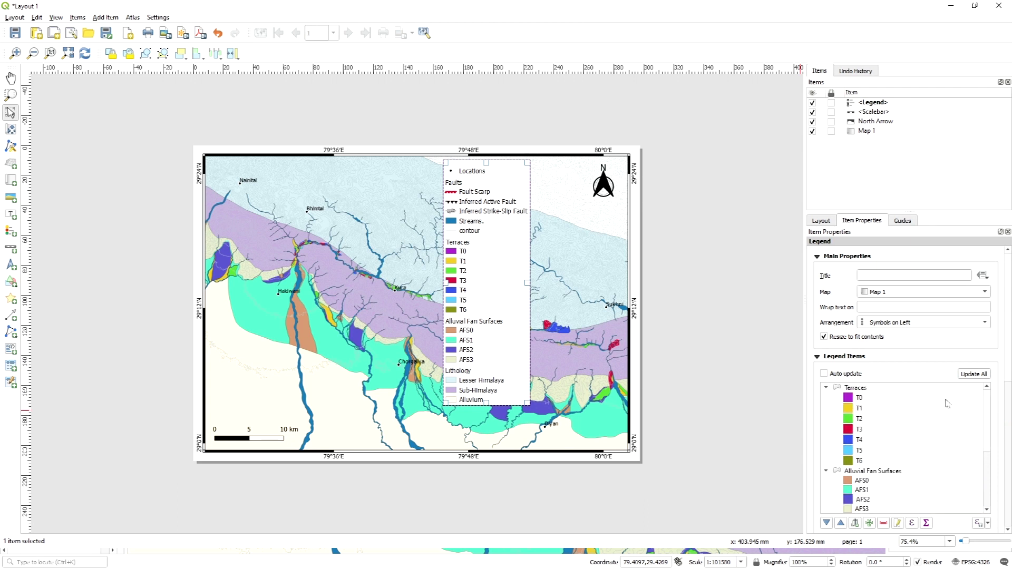
- Move the Lithology group up to directly below Alluvial Fan Surfaces, above Locations
scroll(890, 469, down, 4)
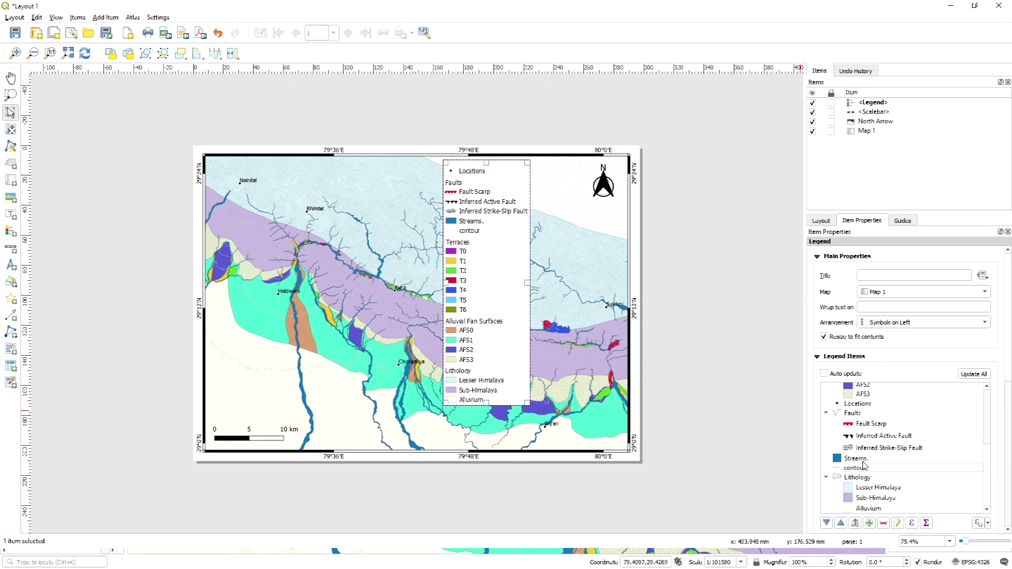
click(862, 479)
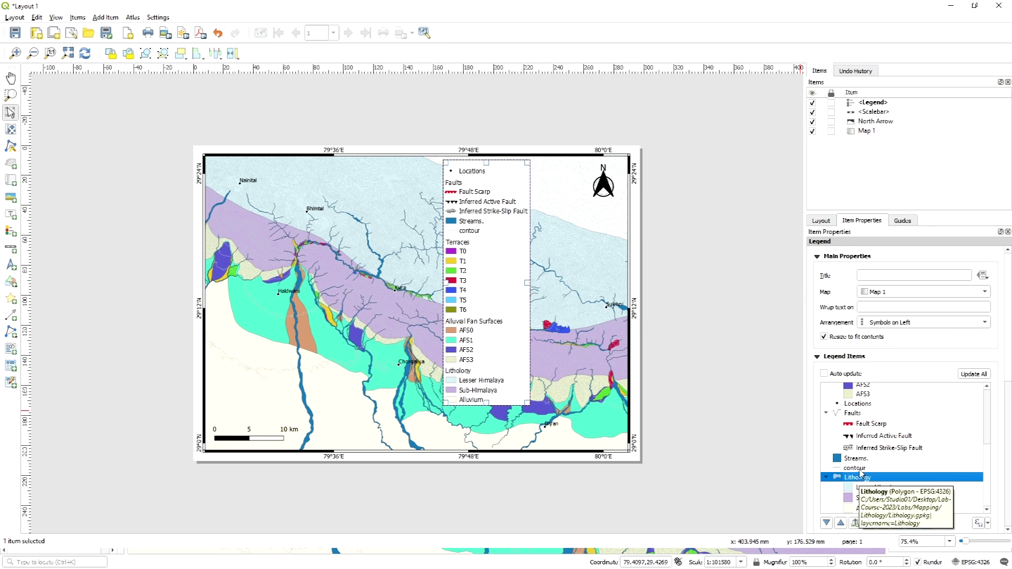
click(842, 523)
click(841, 523)
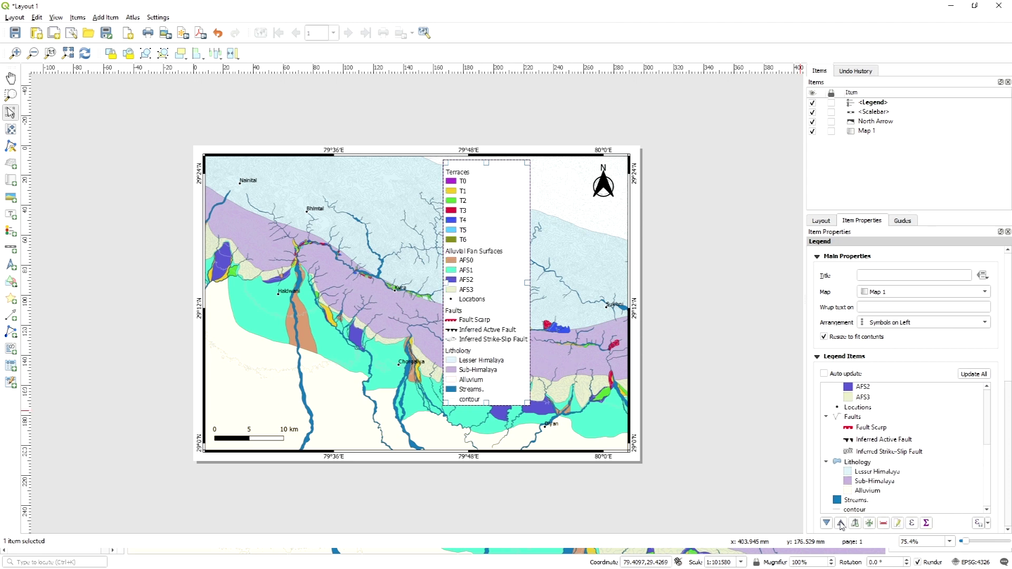
click(842, 524)
click(841, 524)
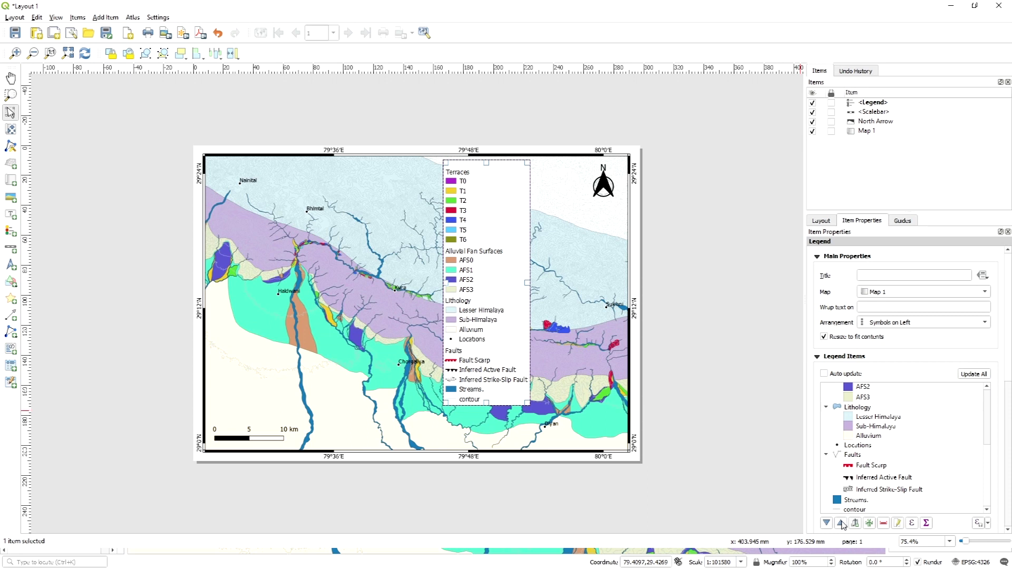
scroll(873, 448, up, 3)
scroll(872, 439, down, 2)
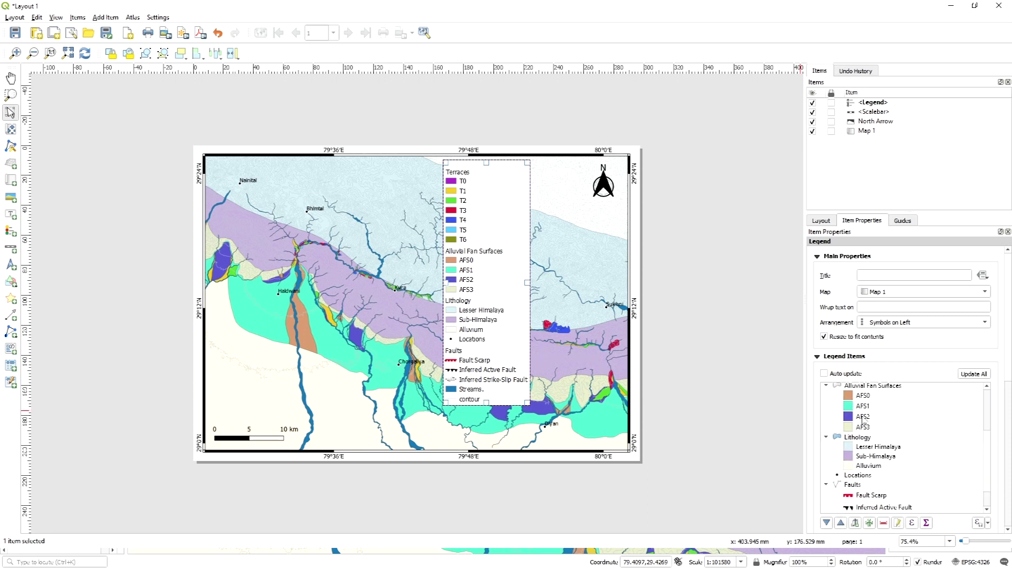
- Move the Streams entry up in the legend items to directly below the Lithology group, above Locations
scroll(884, 472, down, 4)
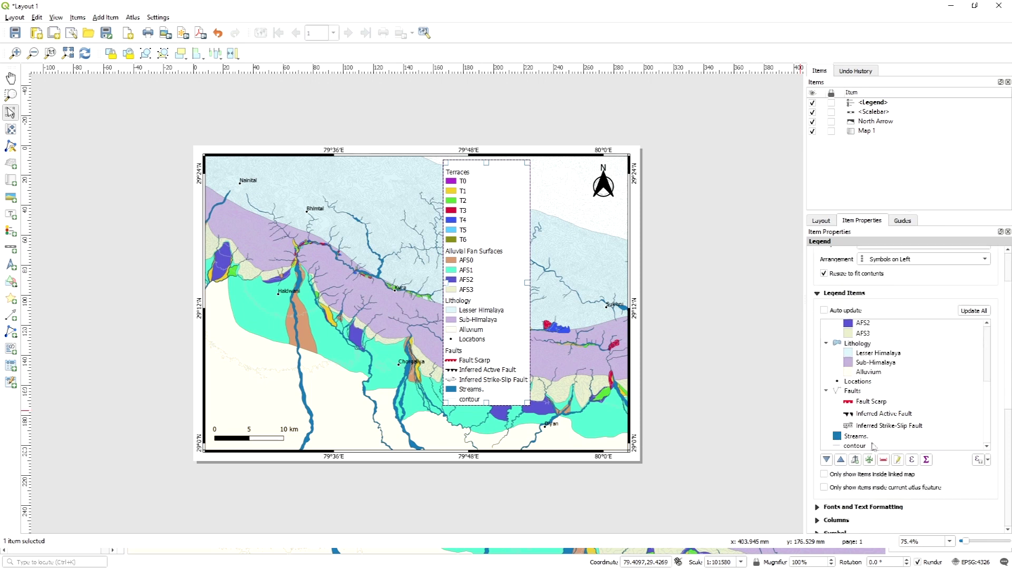
click(855, 438)
click(842, 459)
click(841, 460)
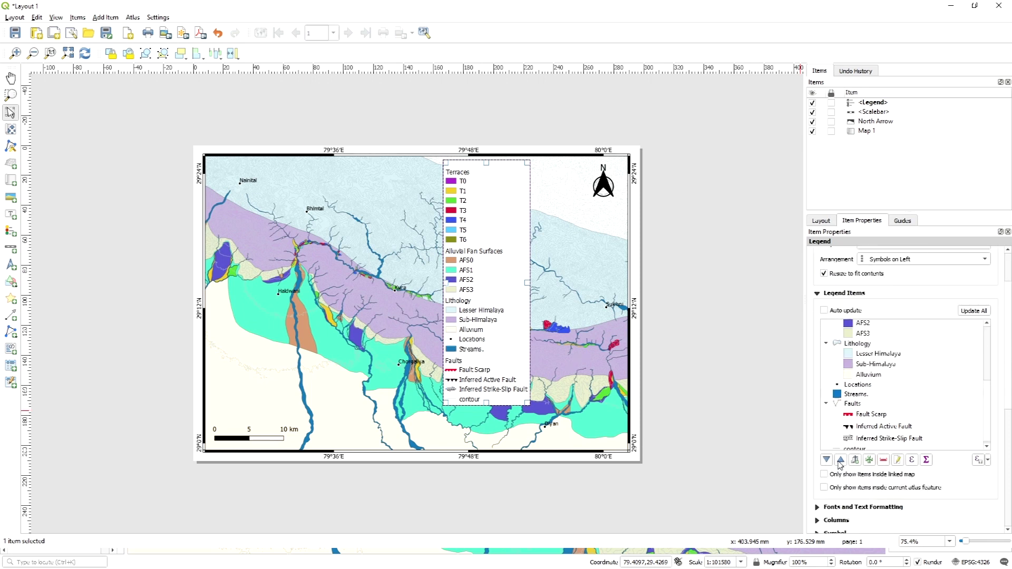
scroll(875, 398, up, 1)
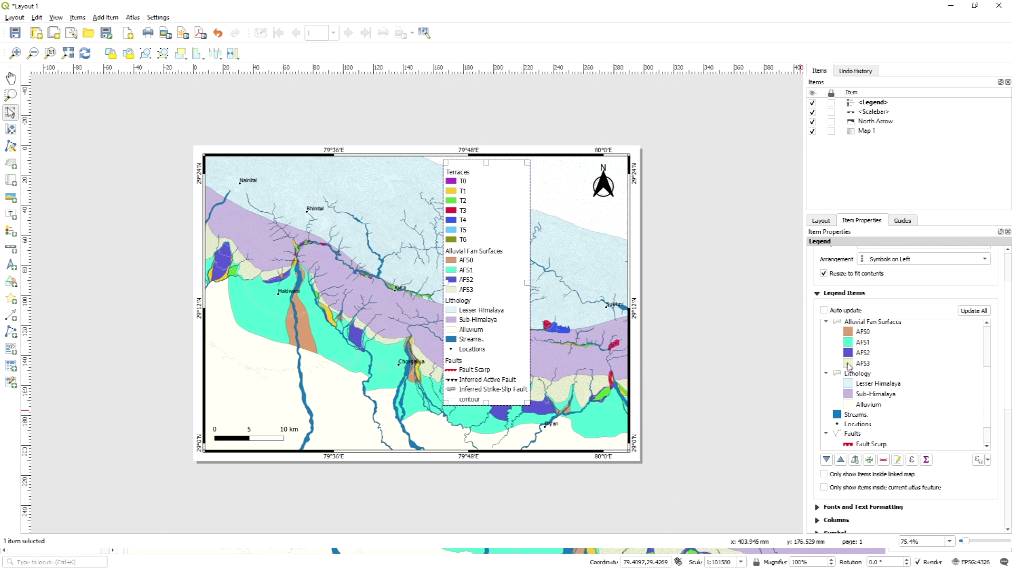
- Move Locations below the Faults group and contour in the legend items, making it the last entry
scroll(889, 400, down, 3)
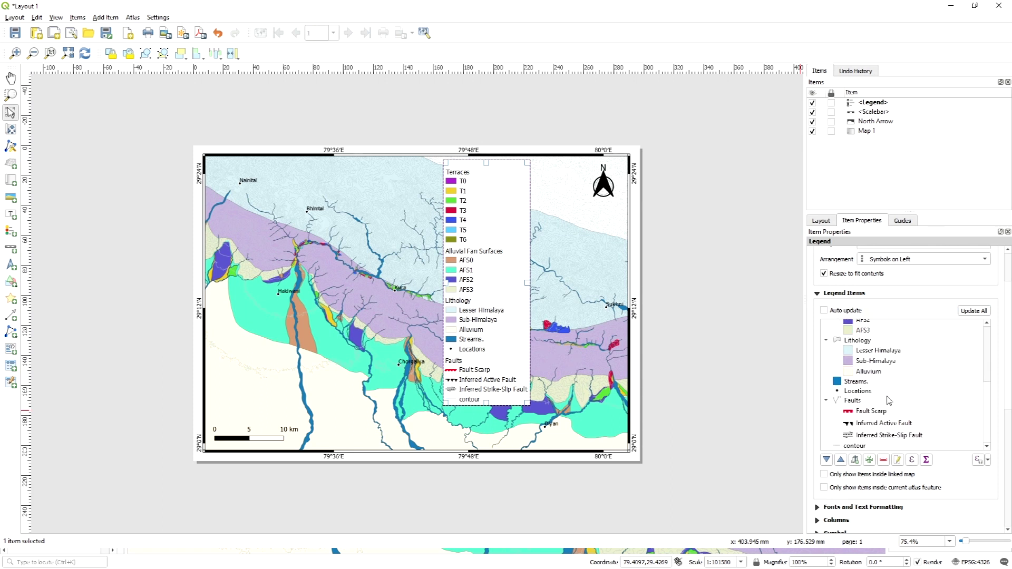
click(858, 360)
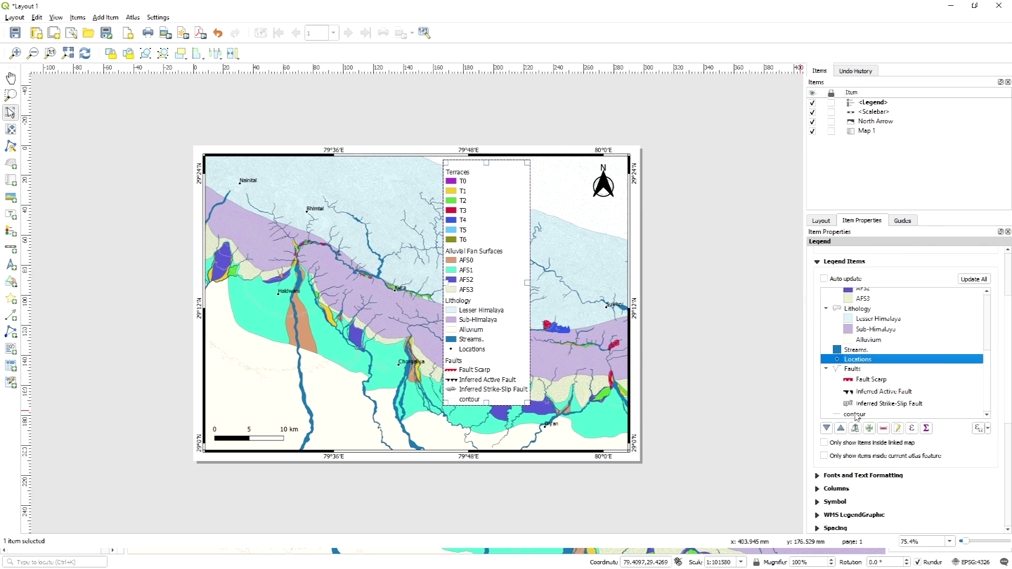
click(828, 429)
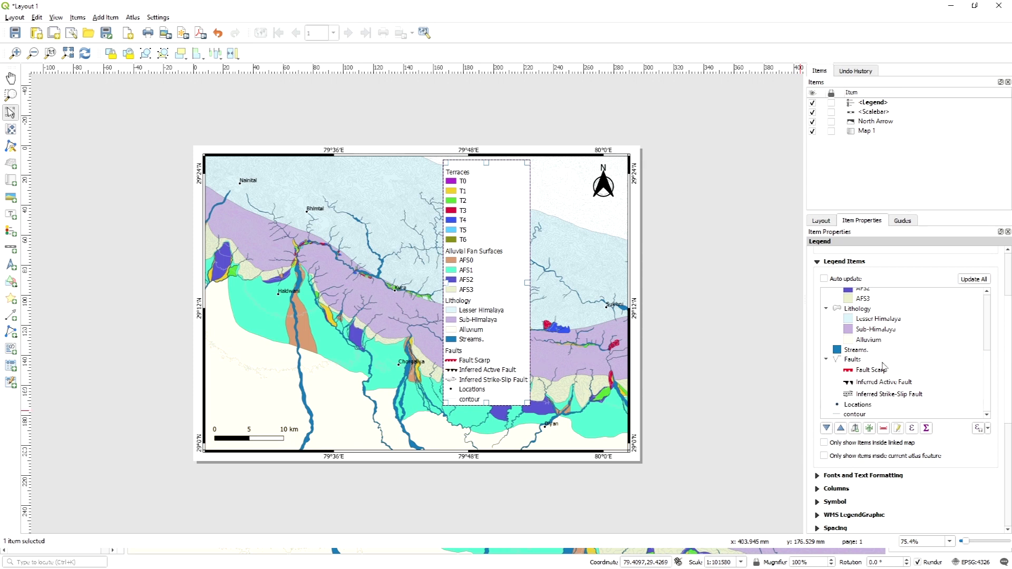
scroll(885, 365, down, 1)
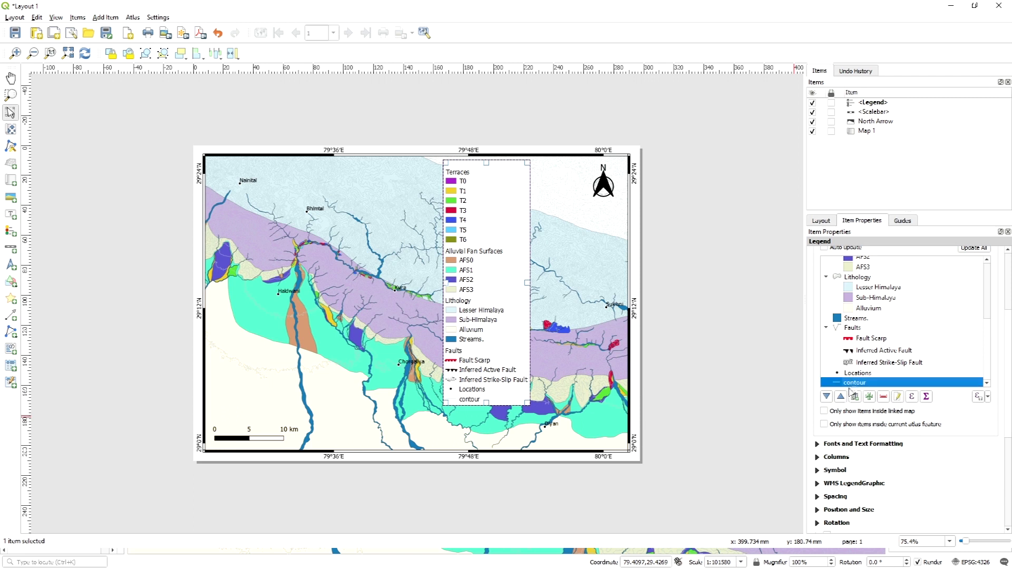
drag(854, 383, 855, 375)
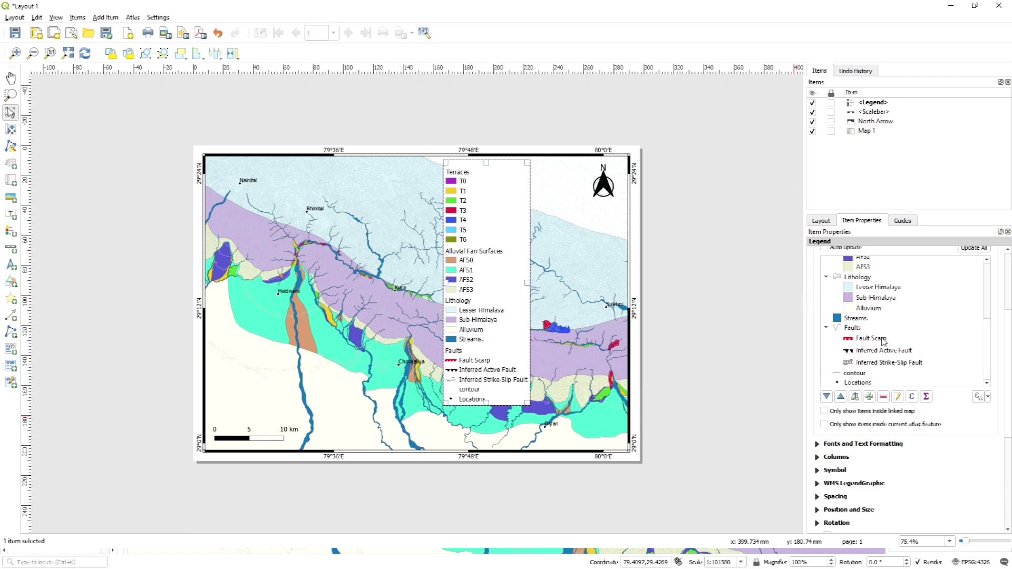
scroll(889, 335, up, 1)
scroll(890, 330, up, 3)
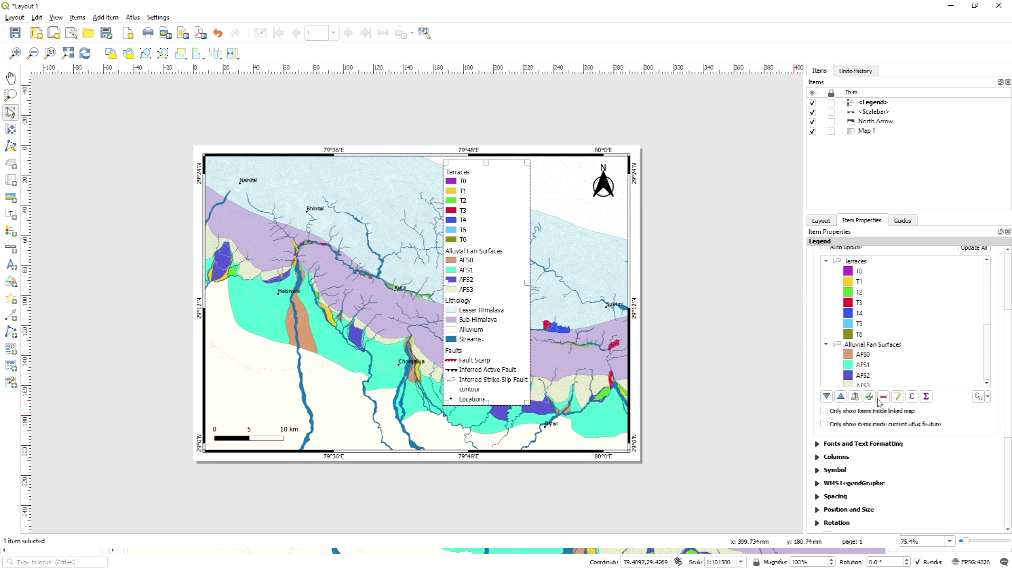
- Arrange the legend in 3 columns after trying 4, and reposition it at about X 144 mm, Y 7 mm against the map's upper edge
click(818, 444)
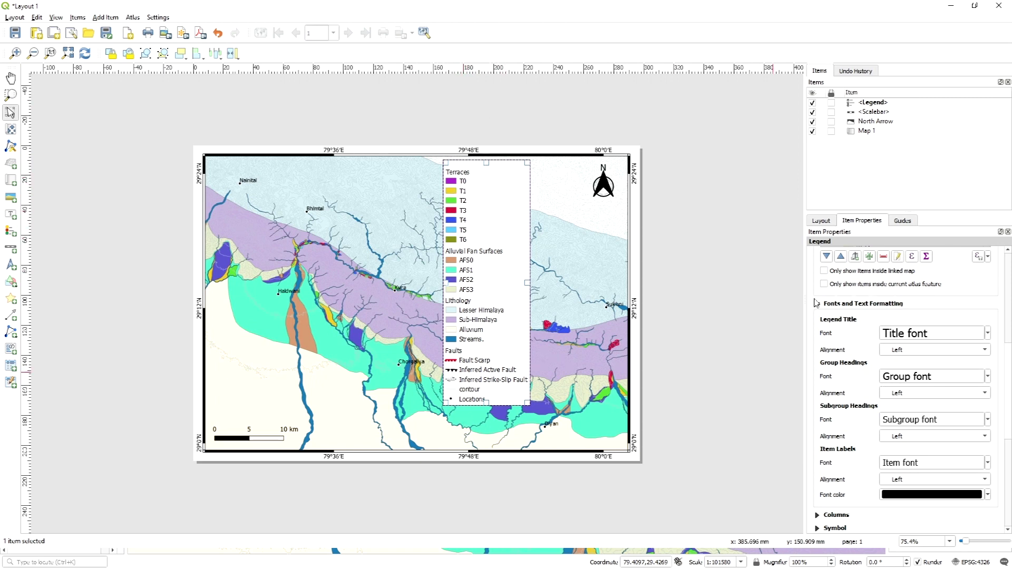
scroll(862, 372, down, 5)
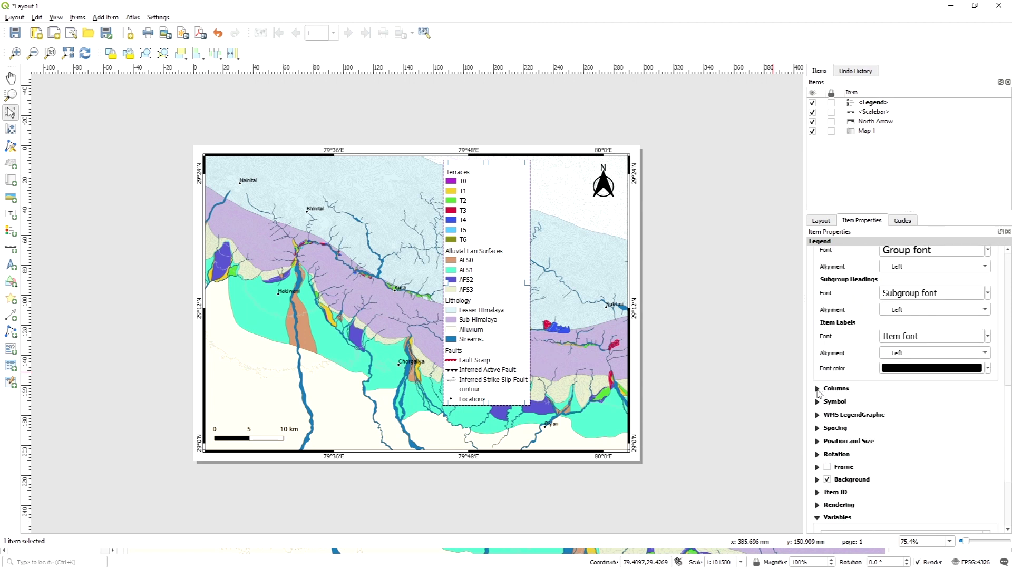
click(817, 390)
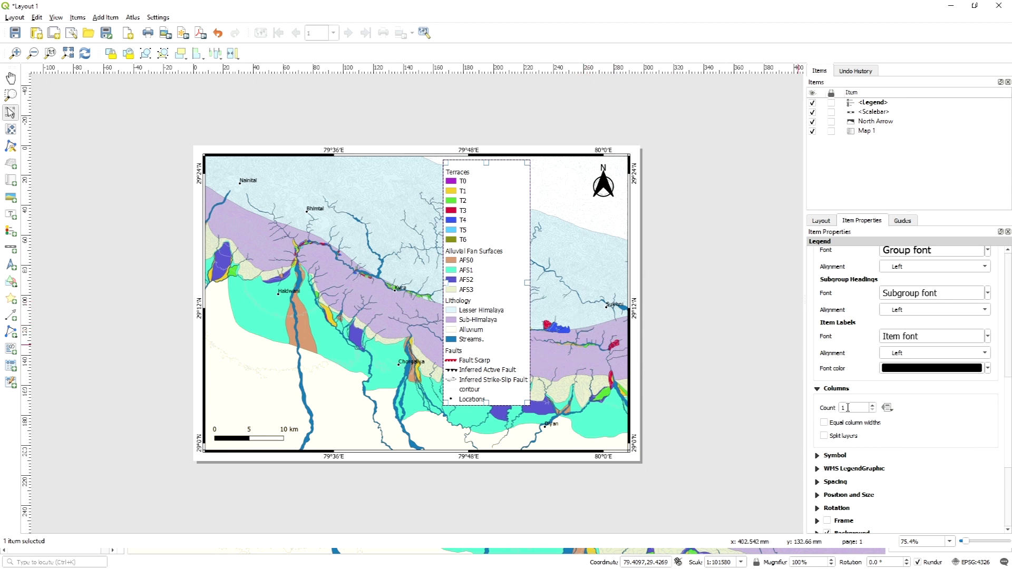
click(873, 407)
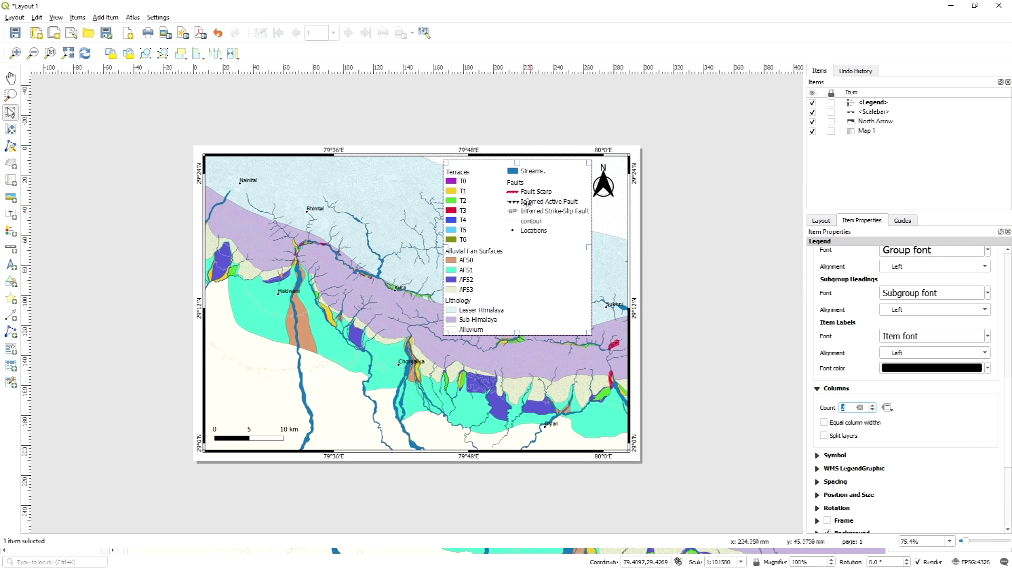
click(874, 406)
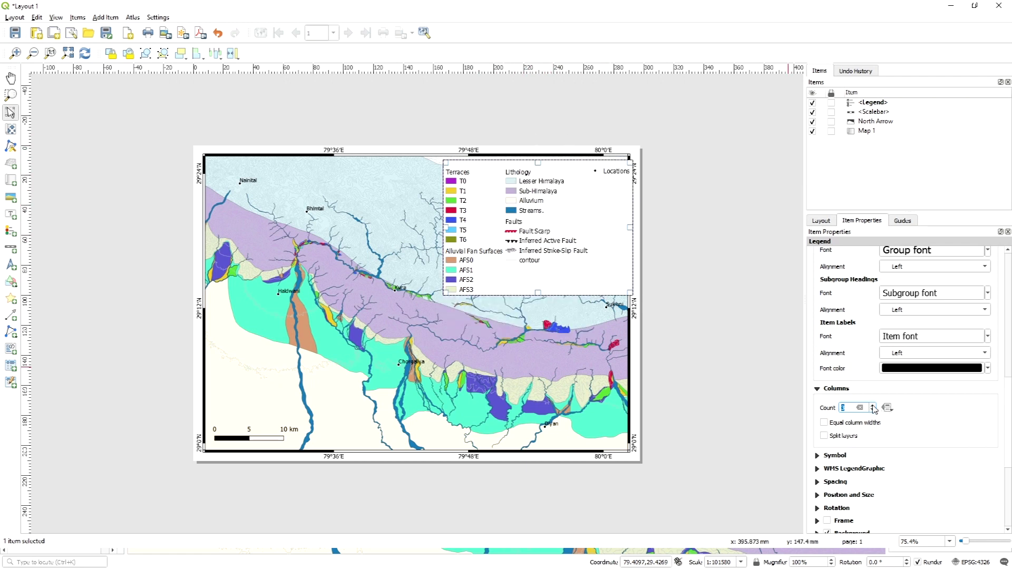
click(873, 408)
drag(568, 202, 532, 201)
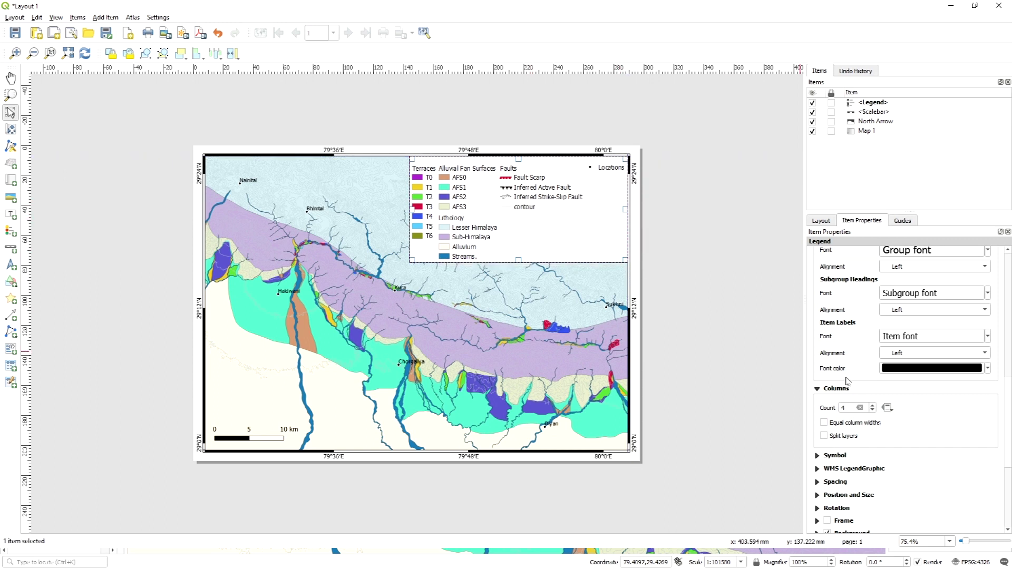
click(874, 411)
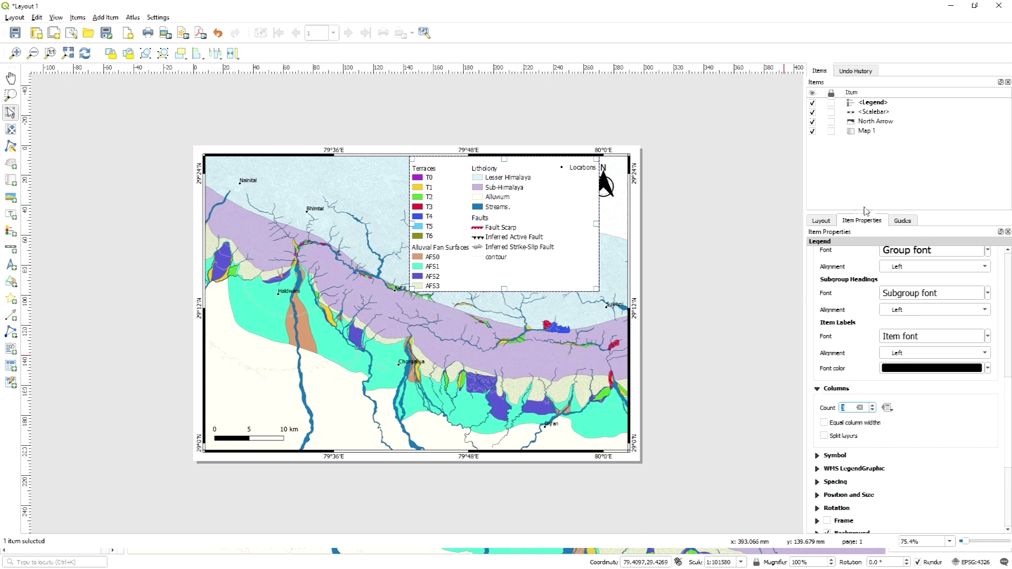
- Review the legend's position, size and rotation settings
scroll(914, 426, up, 5)
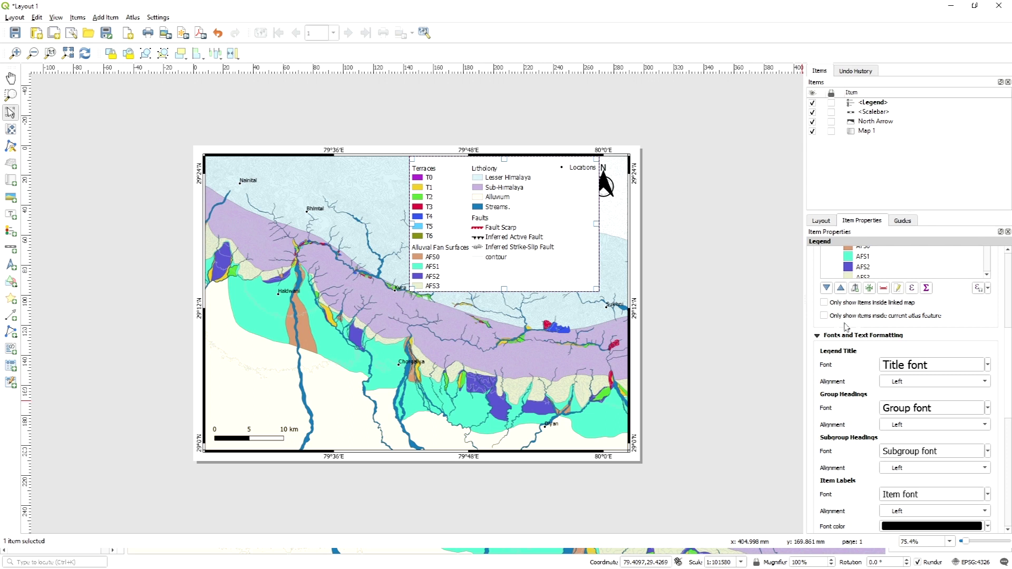
scroll(888, 372, down, 4)
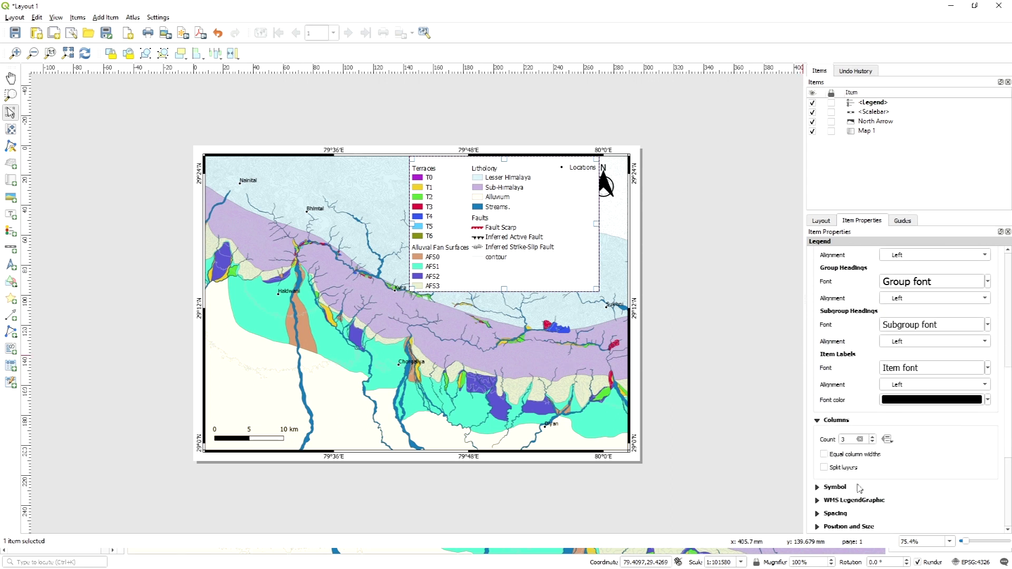
scroll(947, 456, down, 4)
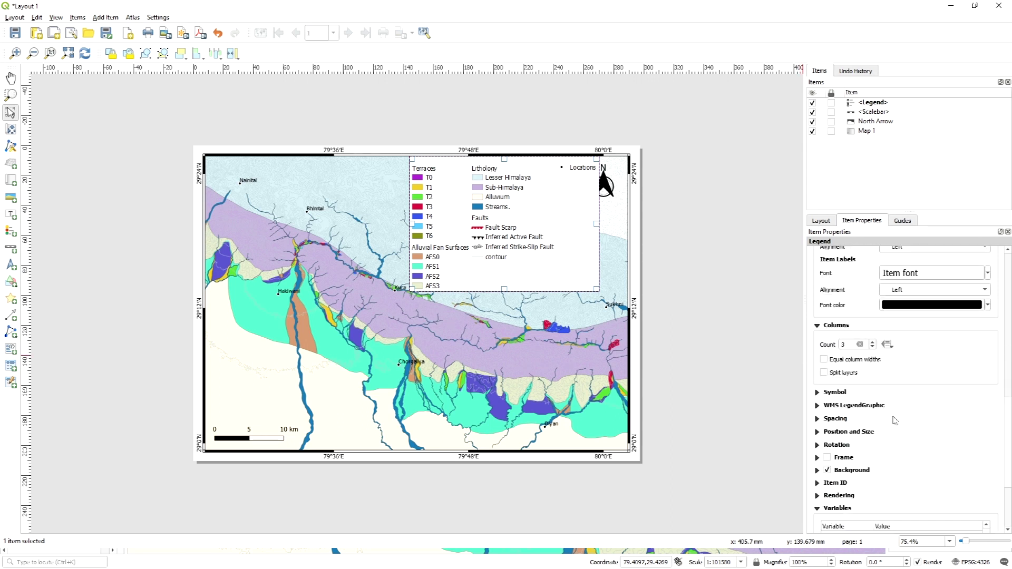
scroll(898, 420, down, 1)
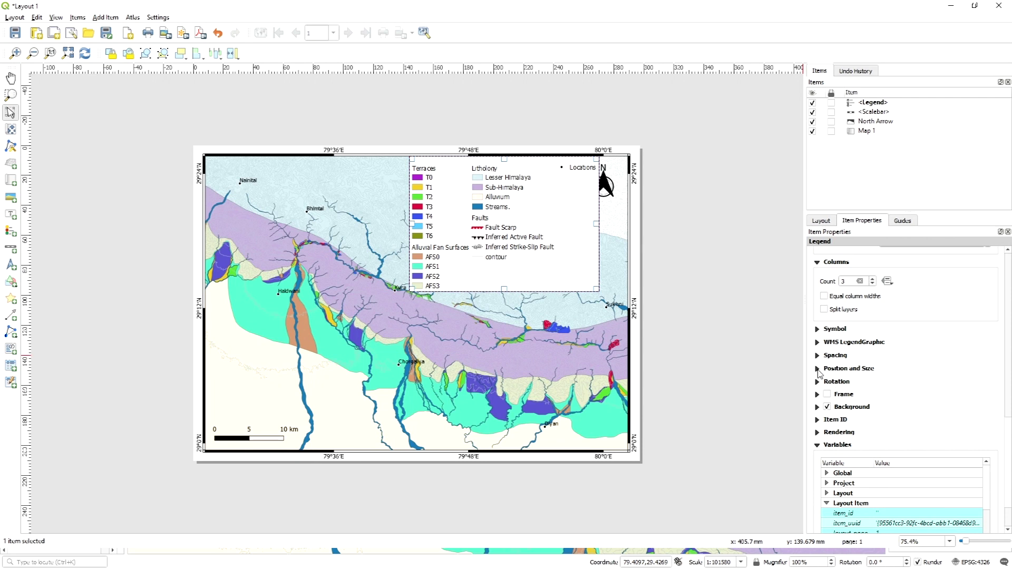
click(818, 370)
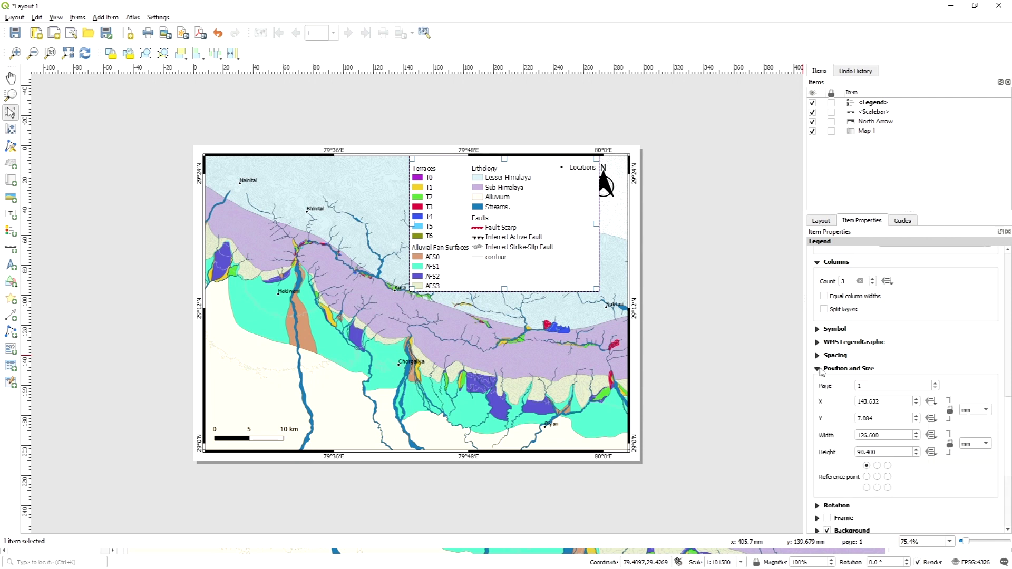
click(819, 370)
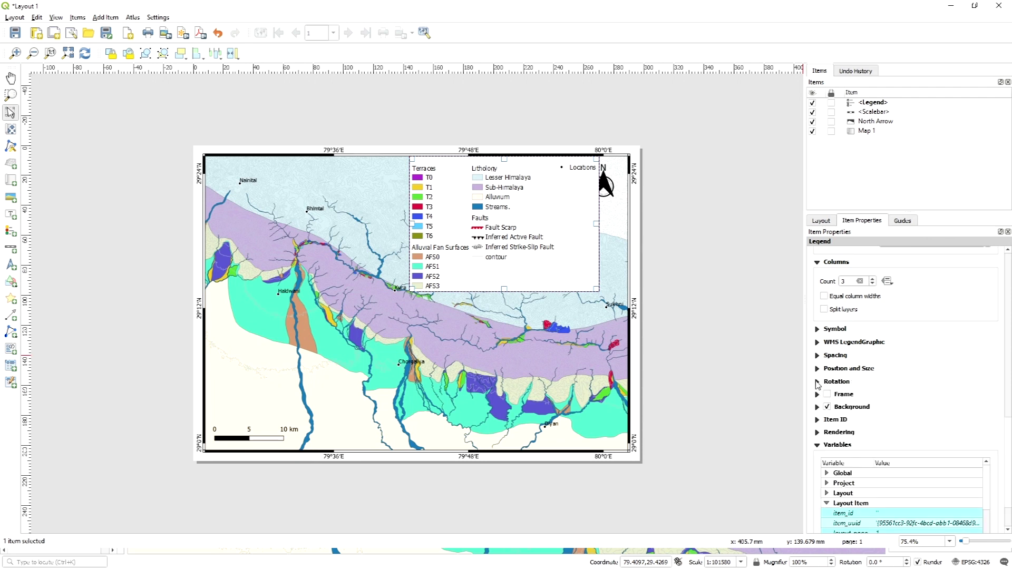
click(818, 382)
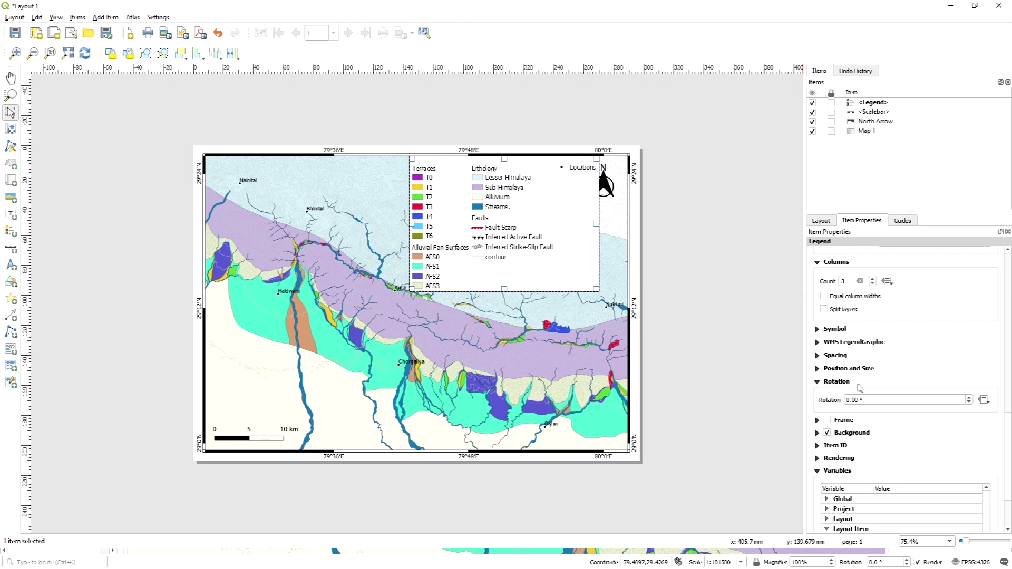
click(818, 382)
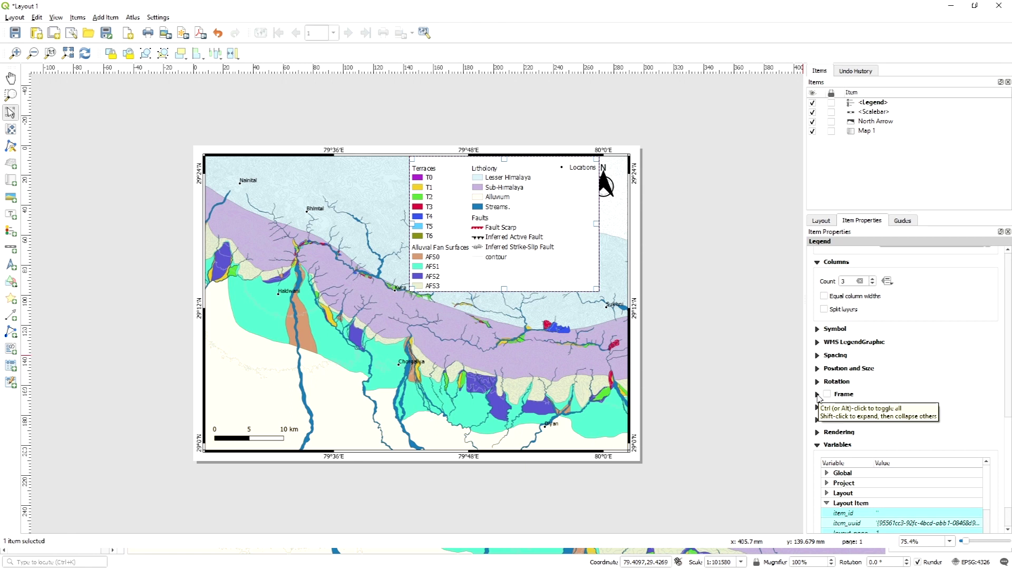
- Turn on the frame around the legend and check it with the map selected instead
click(817, 396)
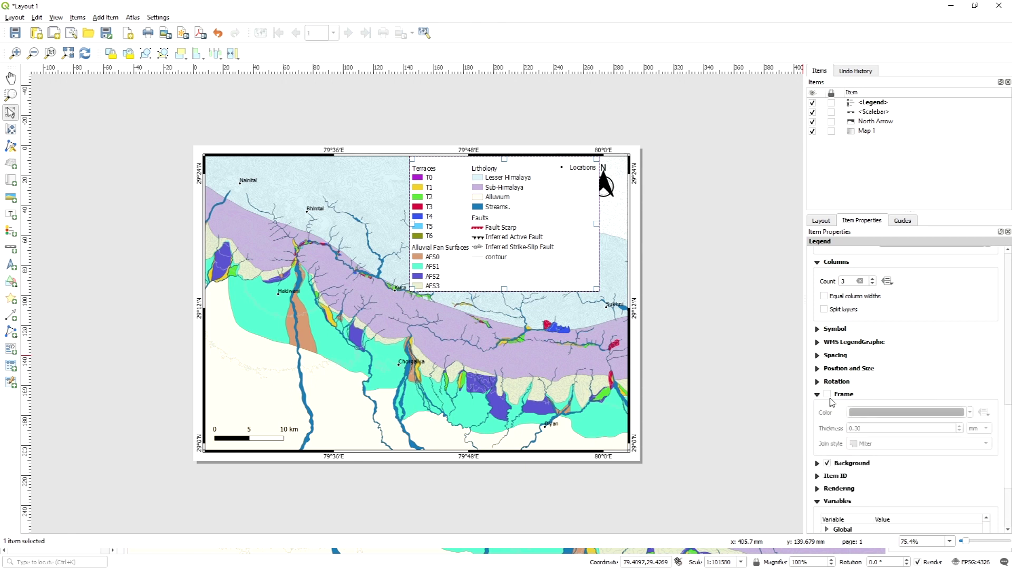
click(827, 395)
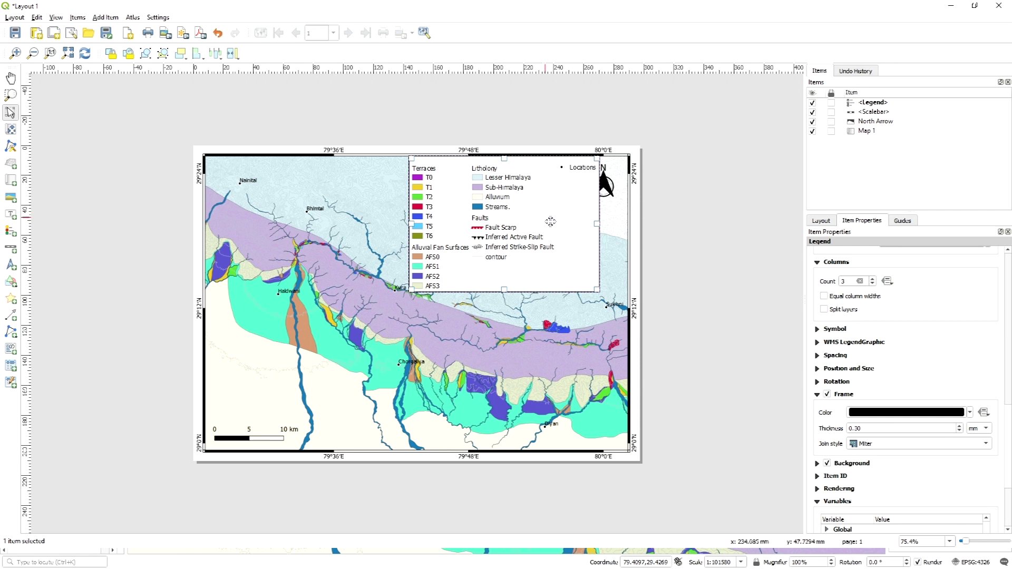
click(620, 258)
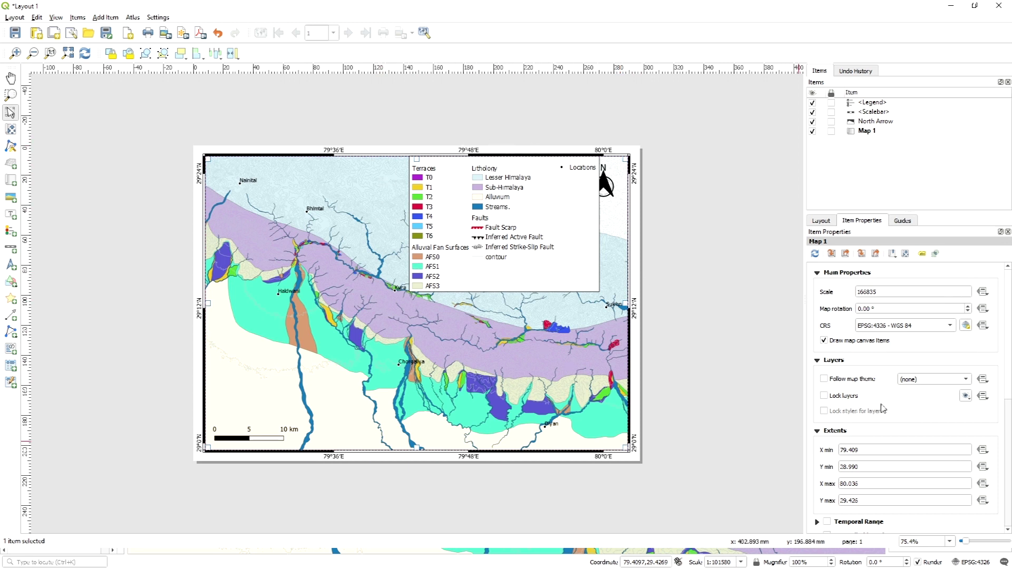
scroll(884, 408, down, 2)
click(561, 247)
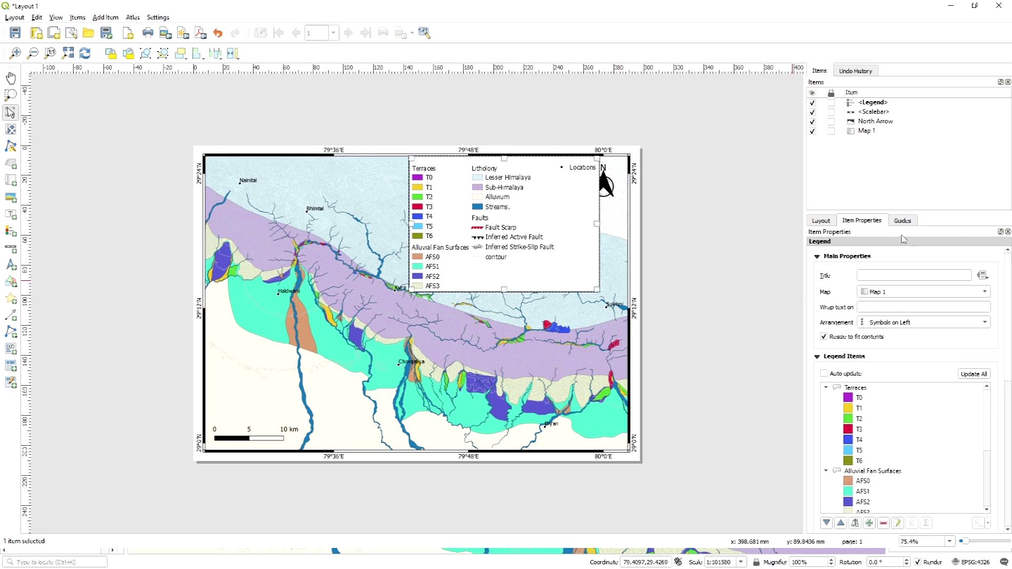
- Turn off the frame around the legend
scroll(863, 362, down, 6)
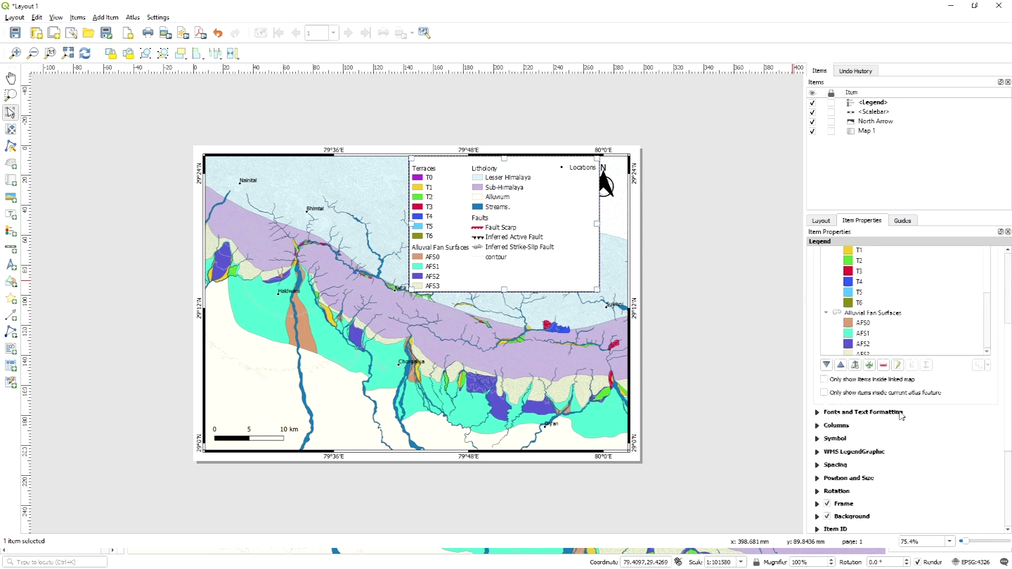
scroll(880, 406, up, 5)
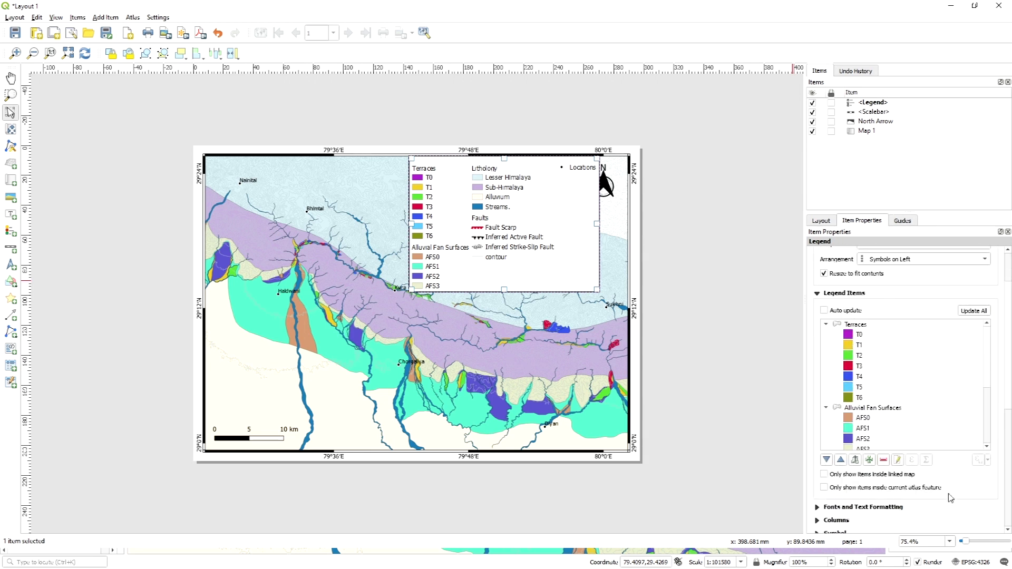
scroll(951, 498, down, 6)
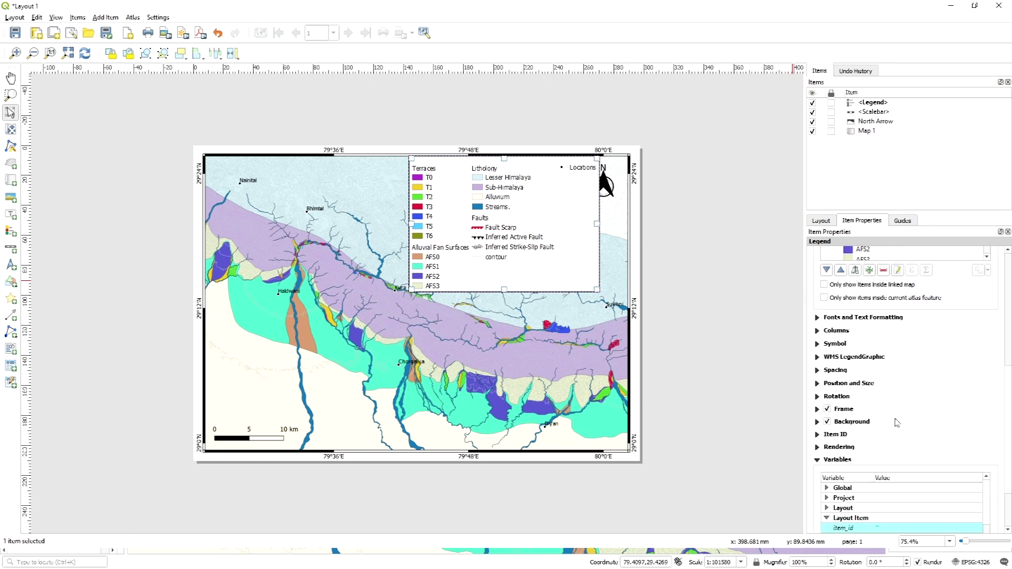
scroll(870, 411, down, 1)
click(827, 378)
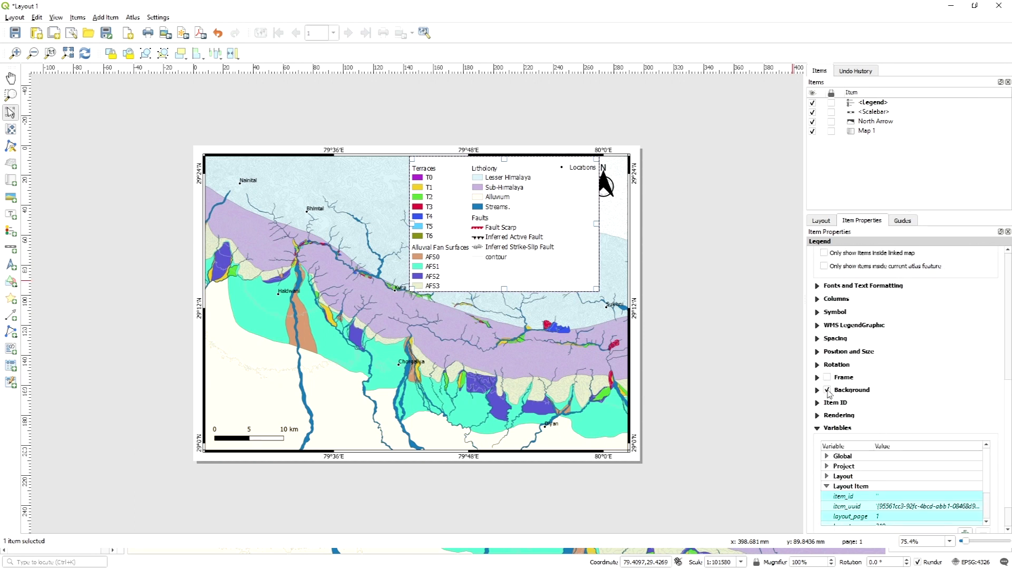
- Set the legend's background colour to the near-white tint #fff9fc
click(818, 390)
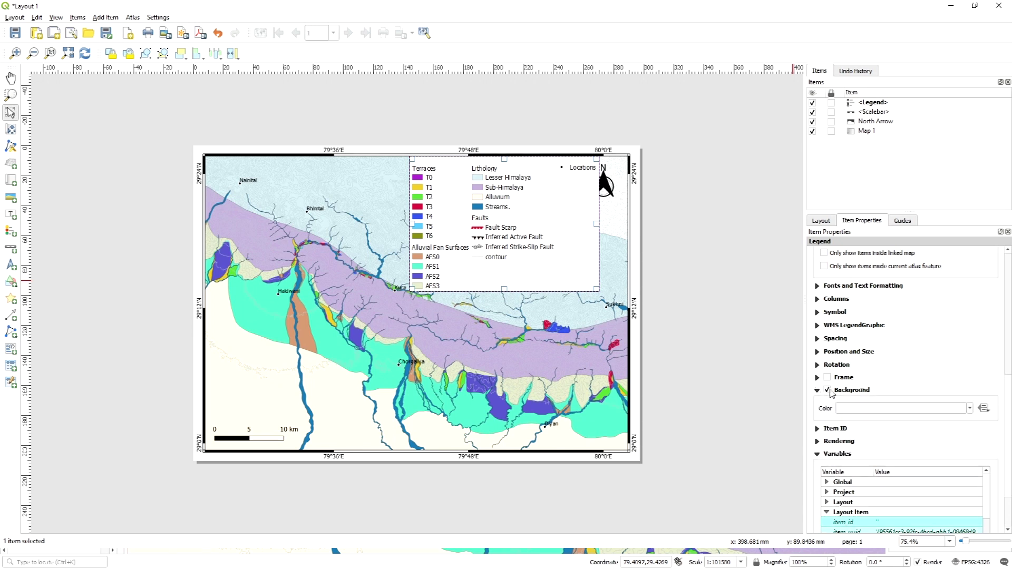
click(902, 410)
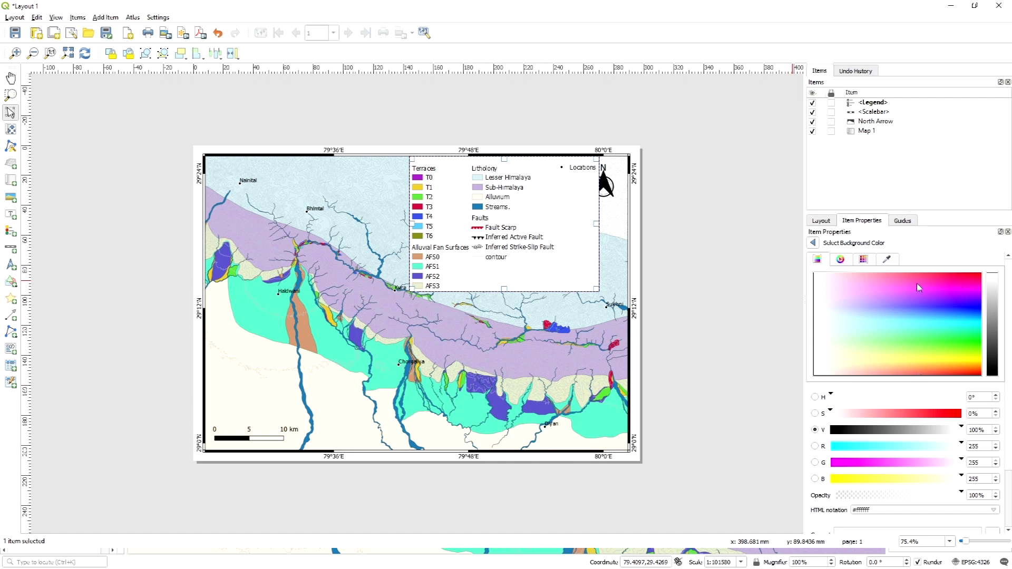
drag(841, 300, 908, 322)
drag(851, 346, 826, 361)
mouse_move(826, 325)
mouse_down()
mouse_move(819, 283)
mouse_move(851, 298)
mouse_move(948, 291)
mouse_move(944, 316)
mouse_move(830, 355)
mouse_move(818, 335)
mouse_up()
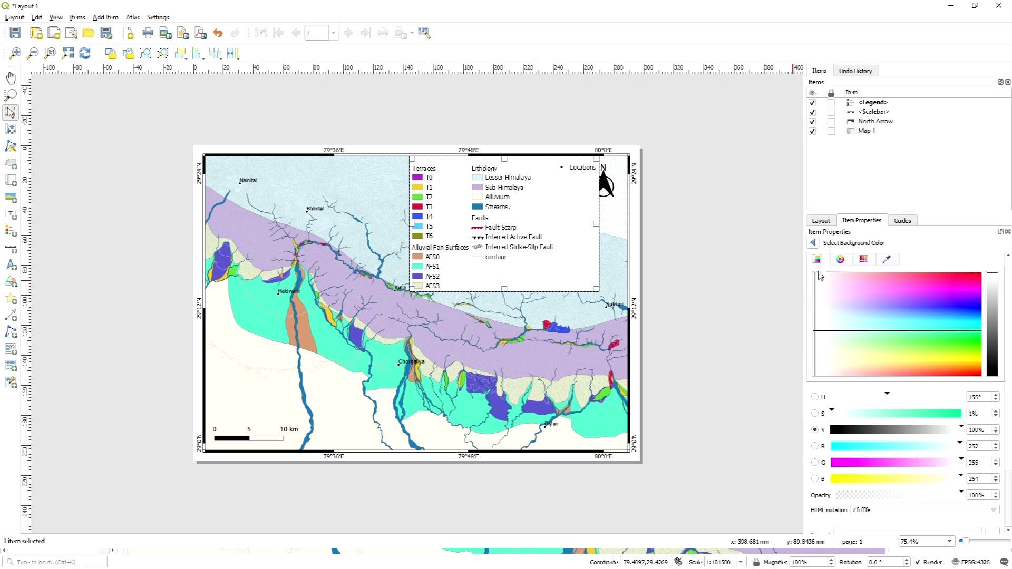
click(813, 242)
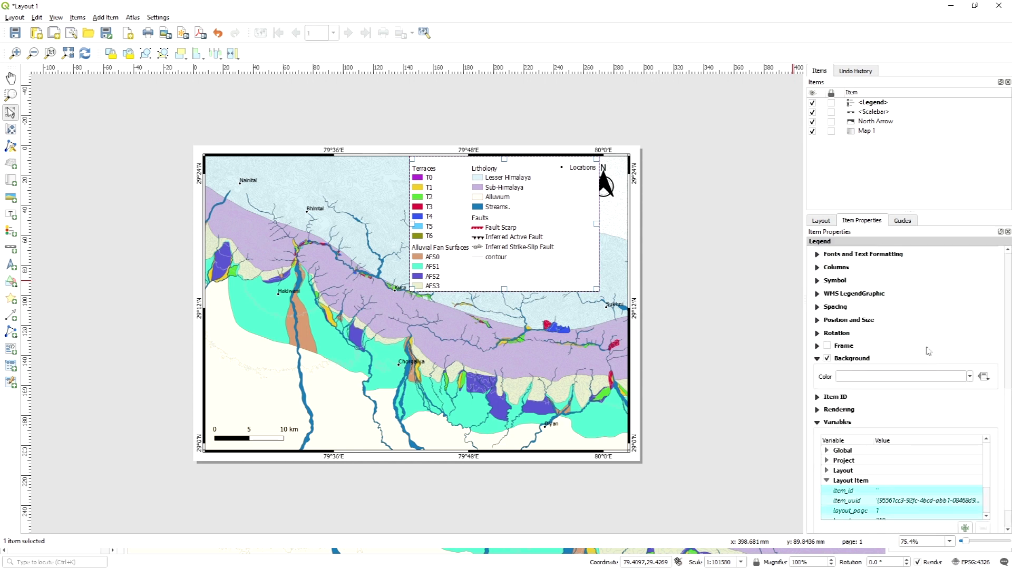
scroll(929, 351, down, 2)
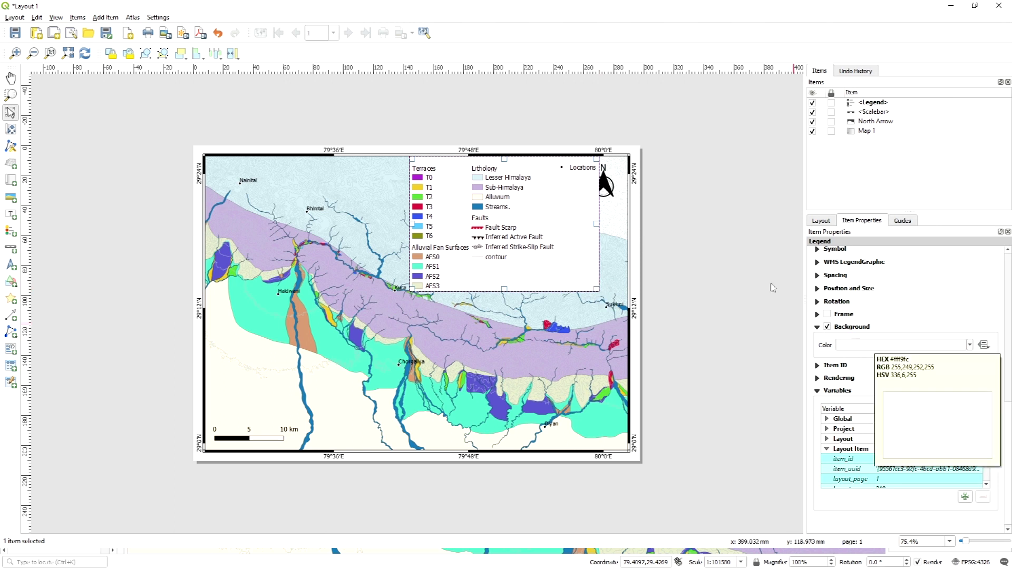
- Move the north arrow to the map's upper-left corner and fit the legend into the upper-right corner
drag(518, 225, 543, 257)
drag(607, 184, 216, 172)
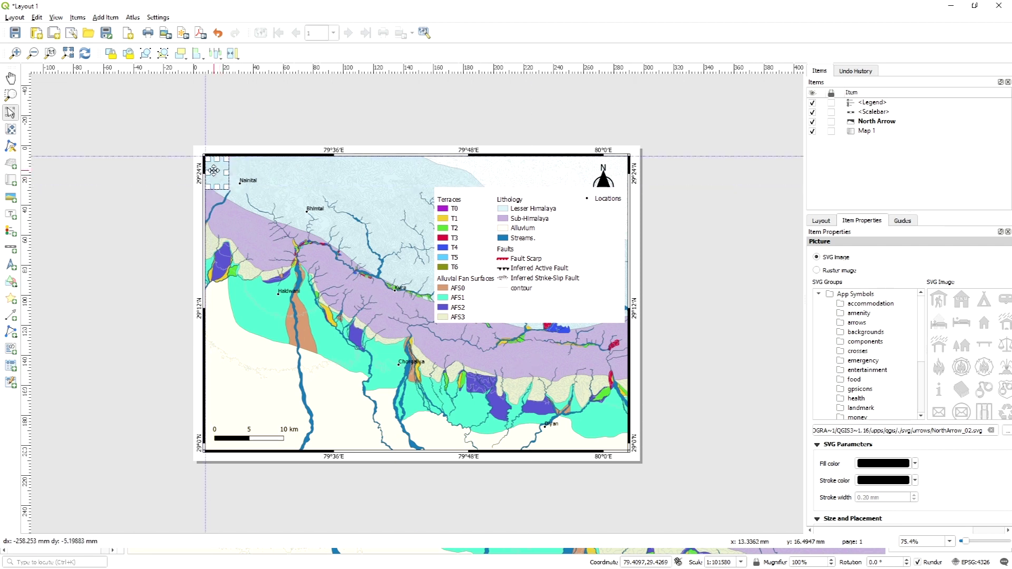
drag(550, 257, 555, 234)
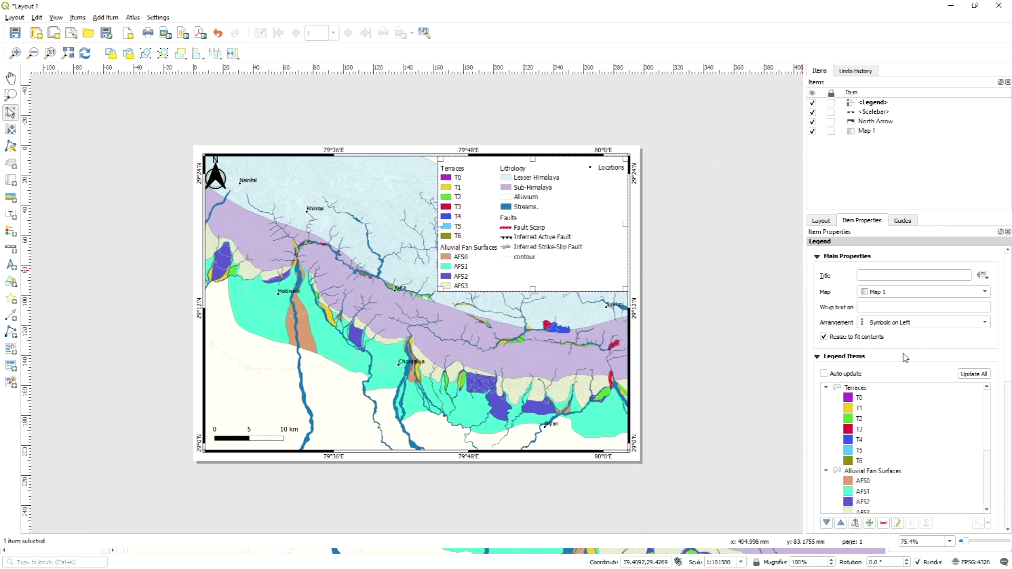
- Reduce the legend's column count to 2
scroll(836, 422, down, 5)
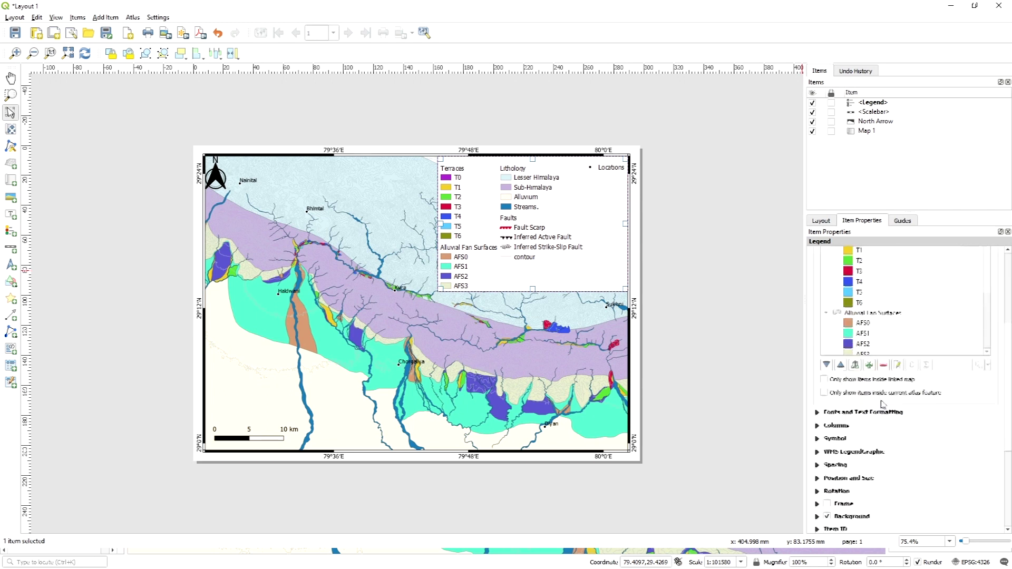
click(818, 394)
click(874, 416)
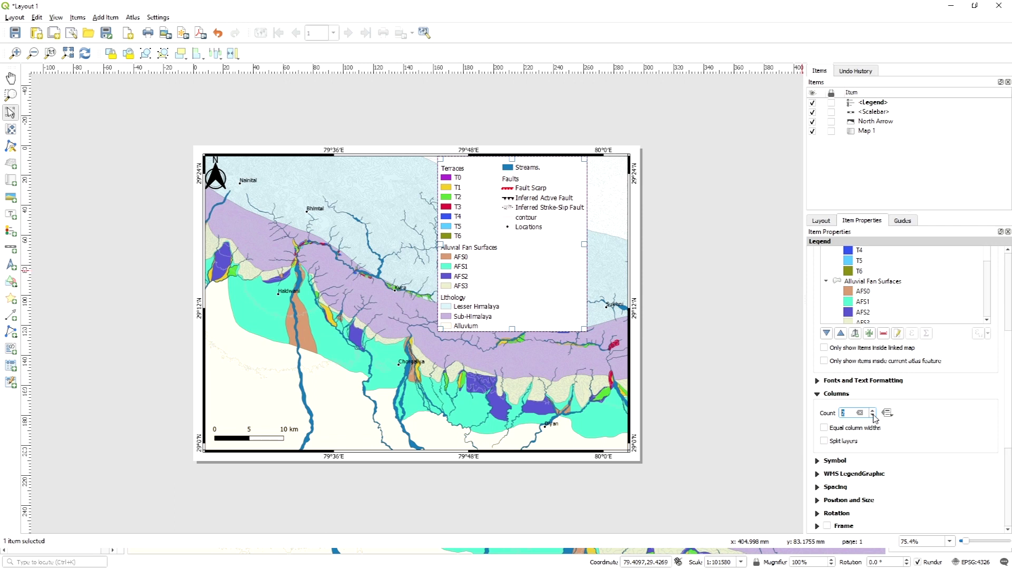
- Move the Streams entry below the Faults group in the legend's item order
scroll(963, 359, up, 3)
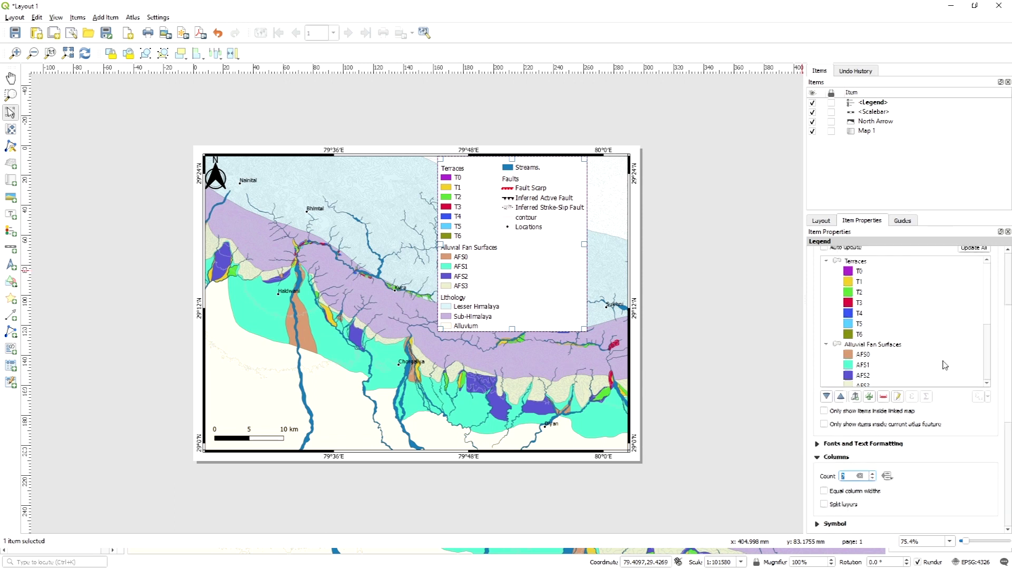
scroll(918, 377, down, 5)
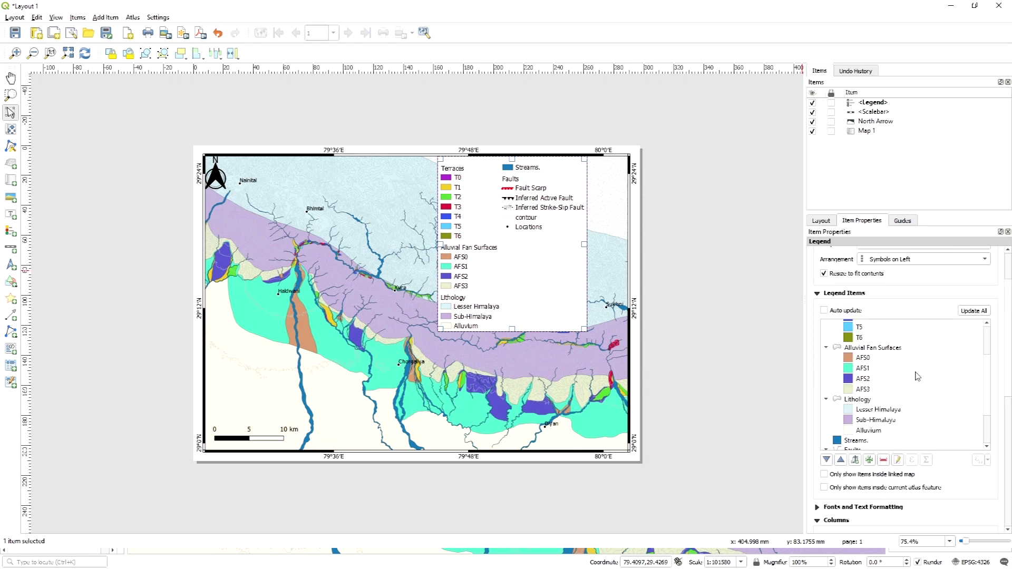
drag(857, 343, 860, 443)
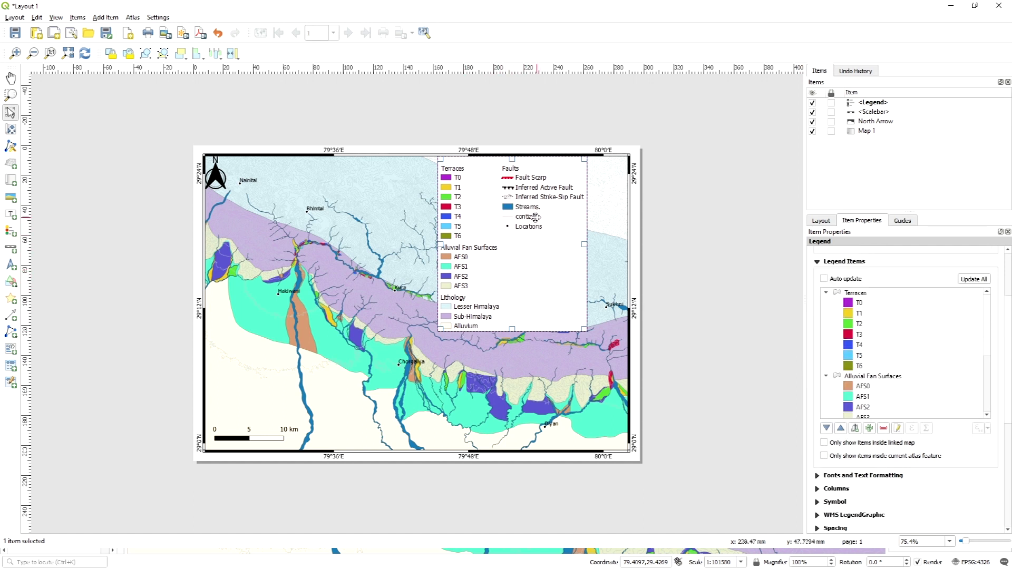
- Align the two-column legend with the map's upper-right corner and shift the north arrow slightly inward from the left map edge
drag(503, 215, 545, 215)
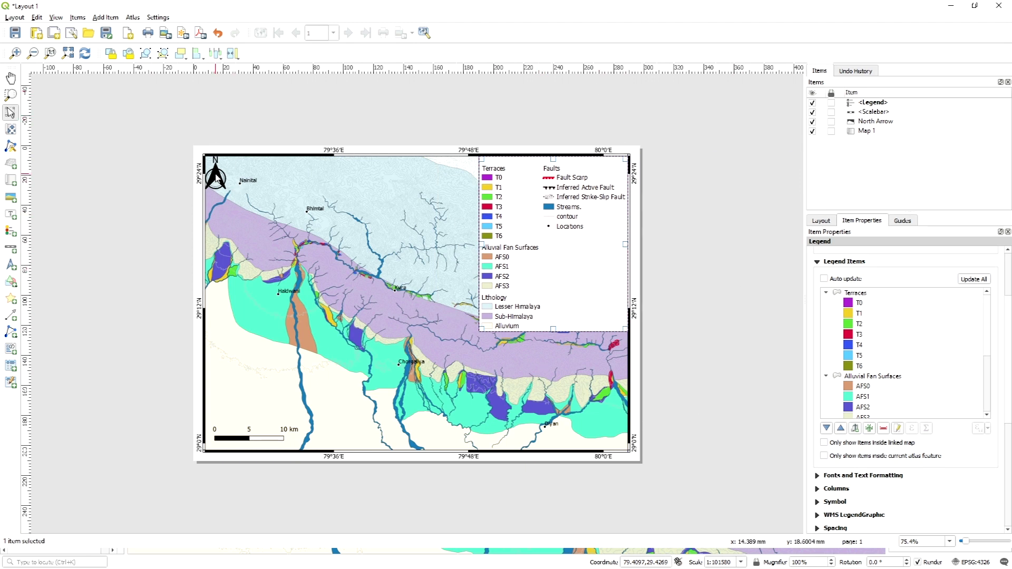
click(216, 176)
drag(216, 176, 222, 177)
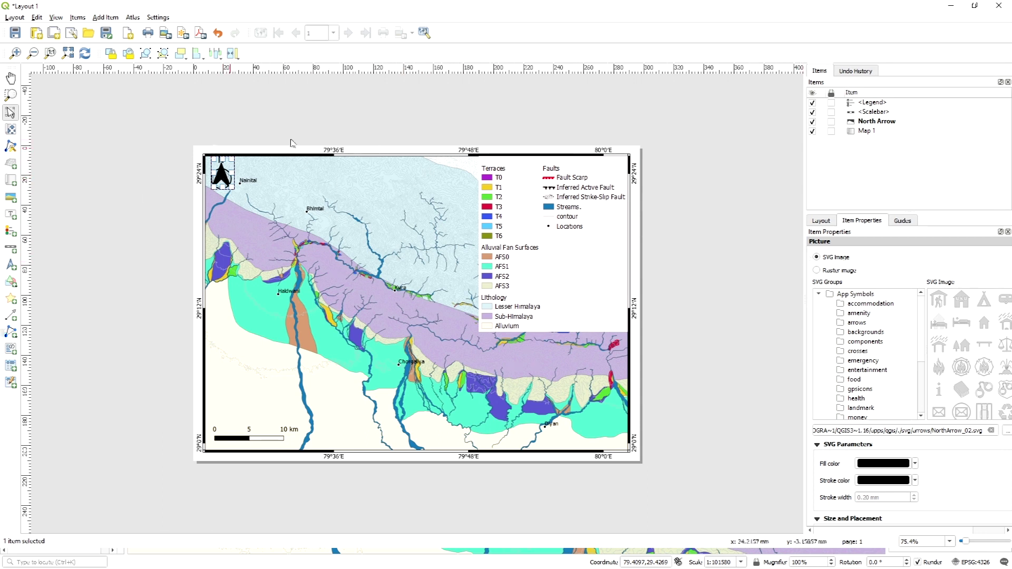
- Start exporting the layout as an image and choose the Lab-Course-2023 folder on the Desktop as destination
click(15, 18)
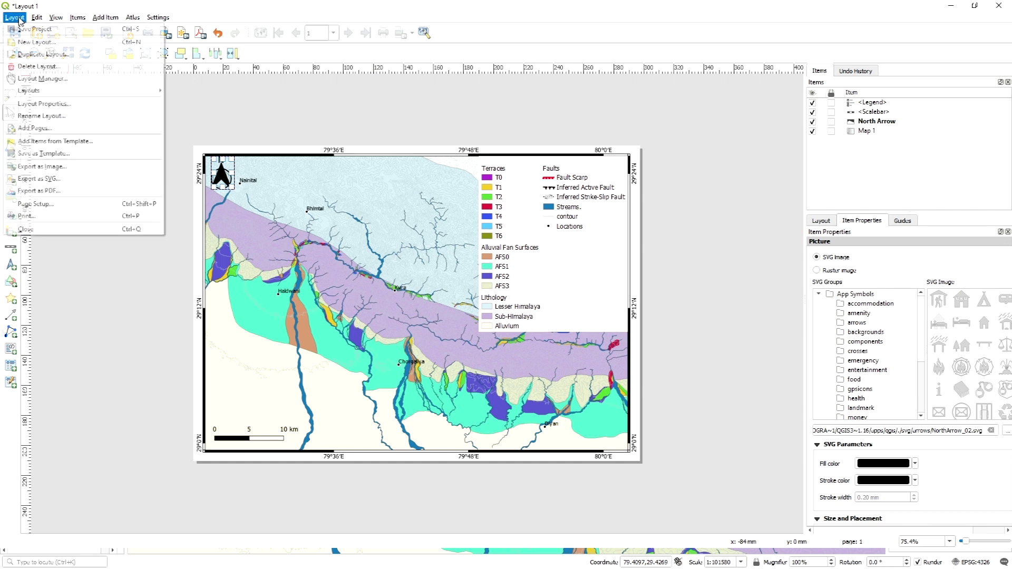
click(11, 17)
click(10, 17)
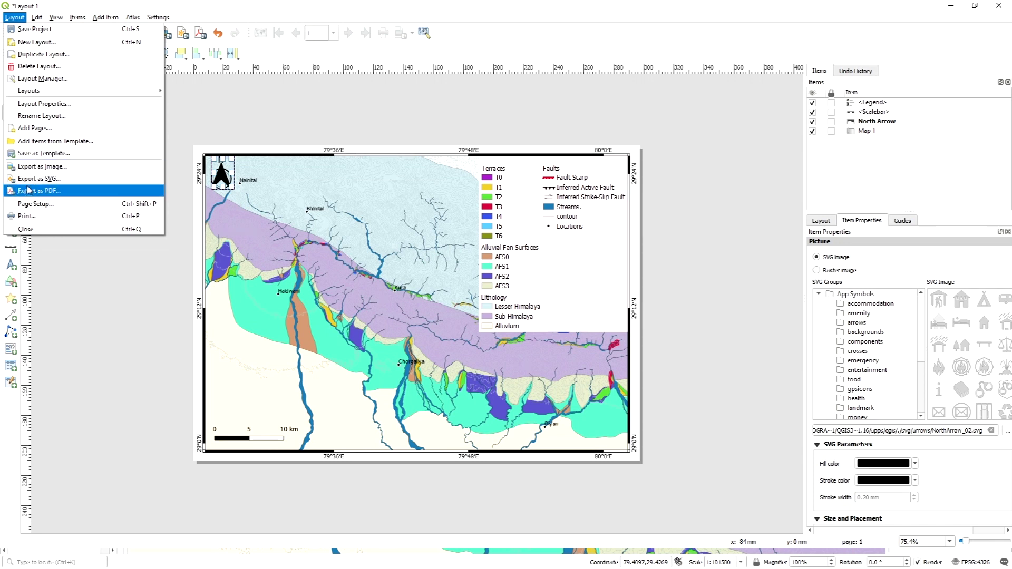
click(49, 170)
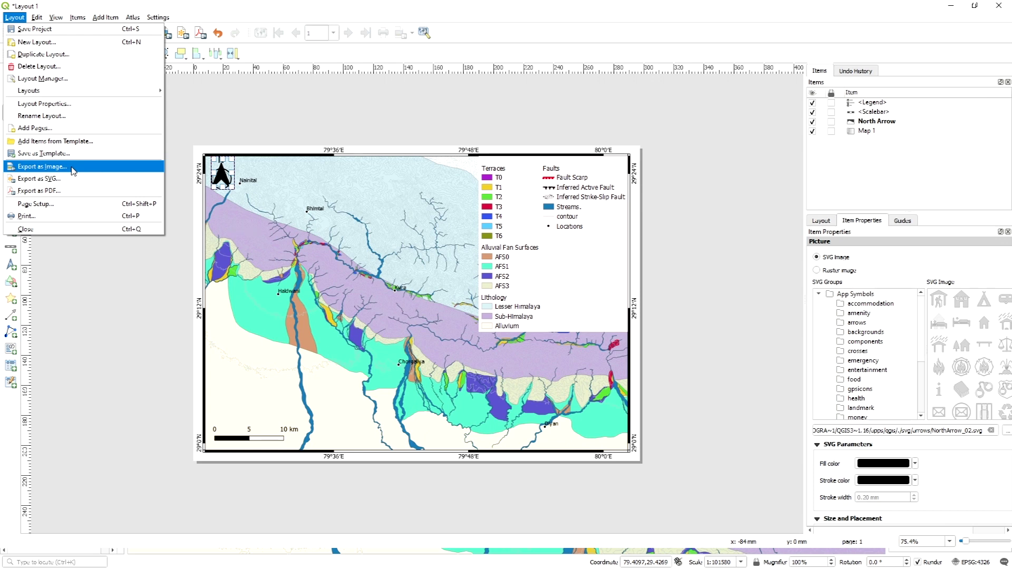
click(33, 168)
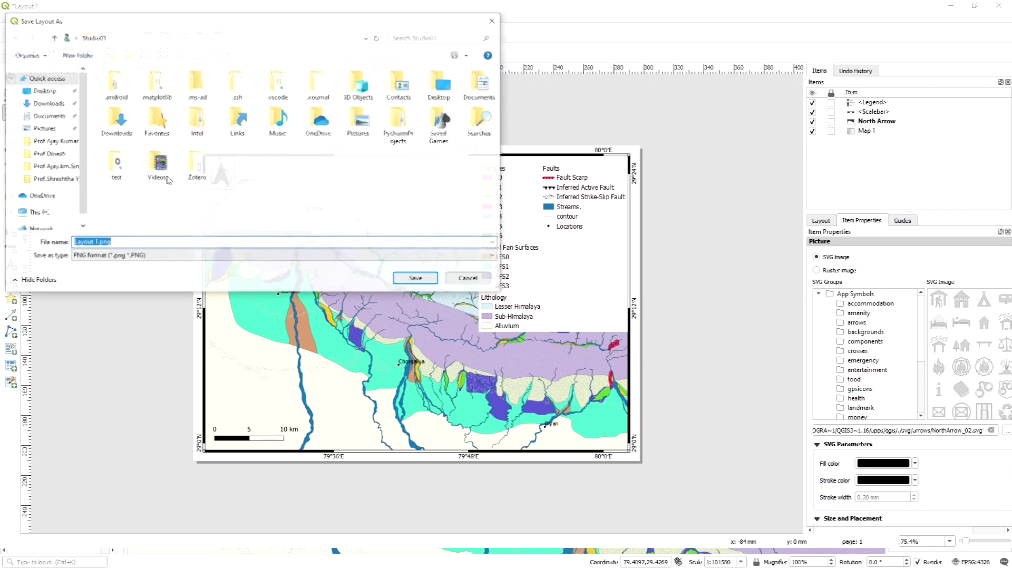
drag(214, 29, 272, 34)
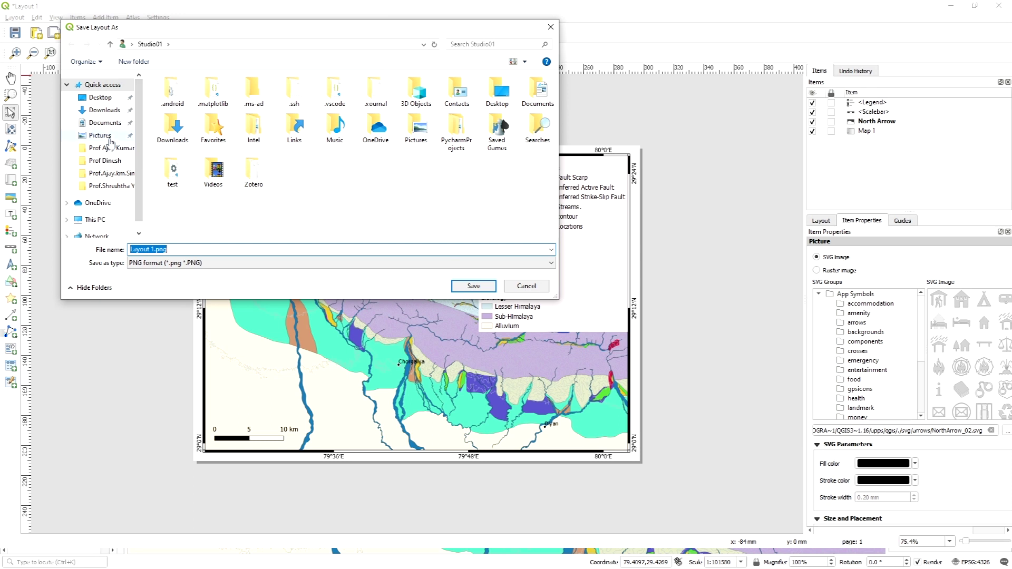
click(99, 97)
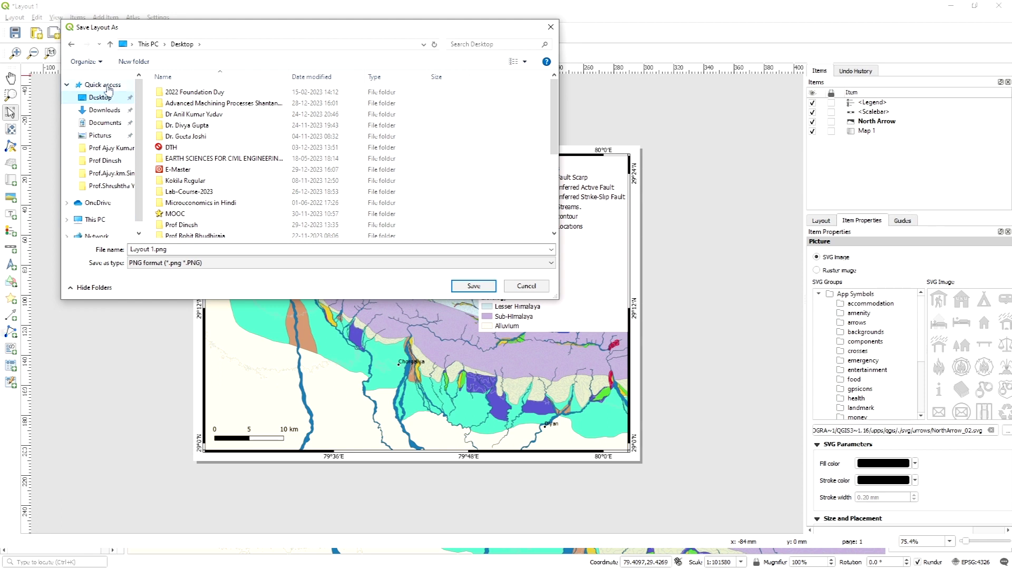
scroll(210, 141, down, 5)
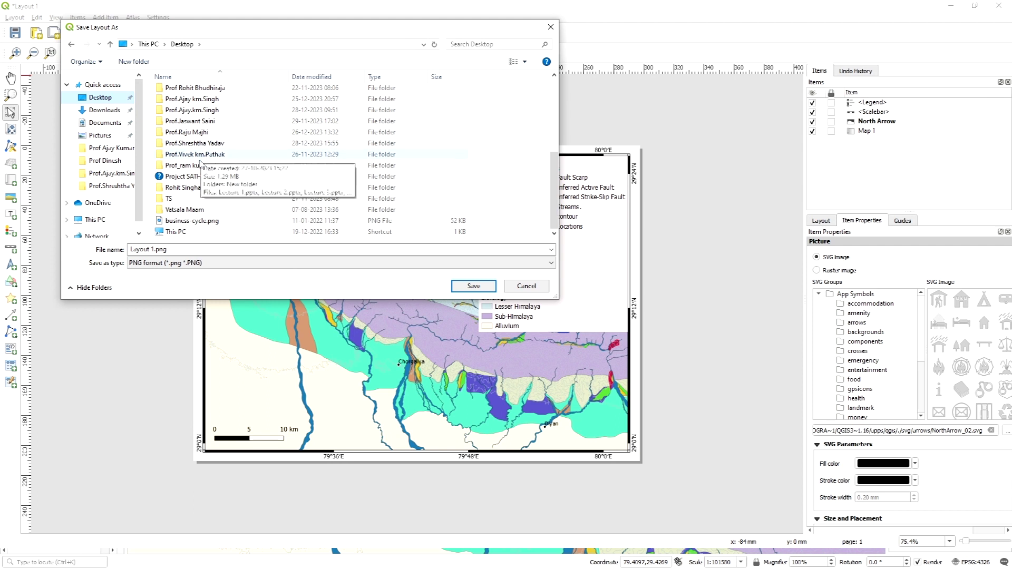
scroll(205, 158, up, 4)
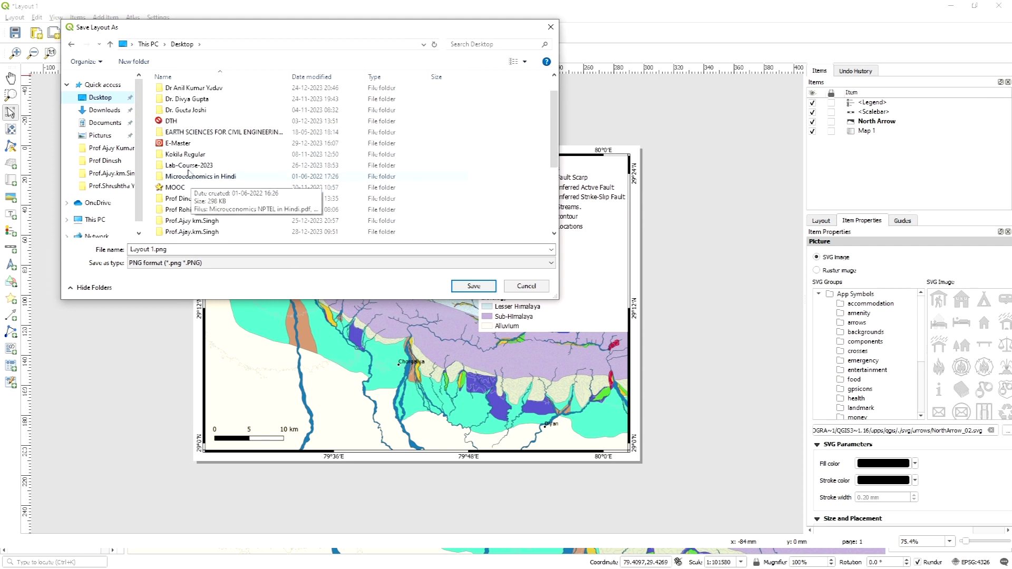
double_click(198, 166)
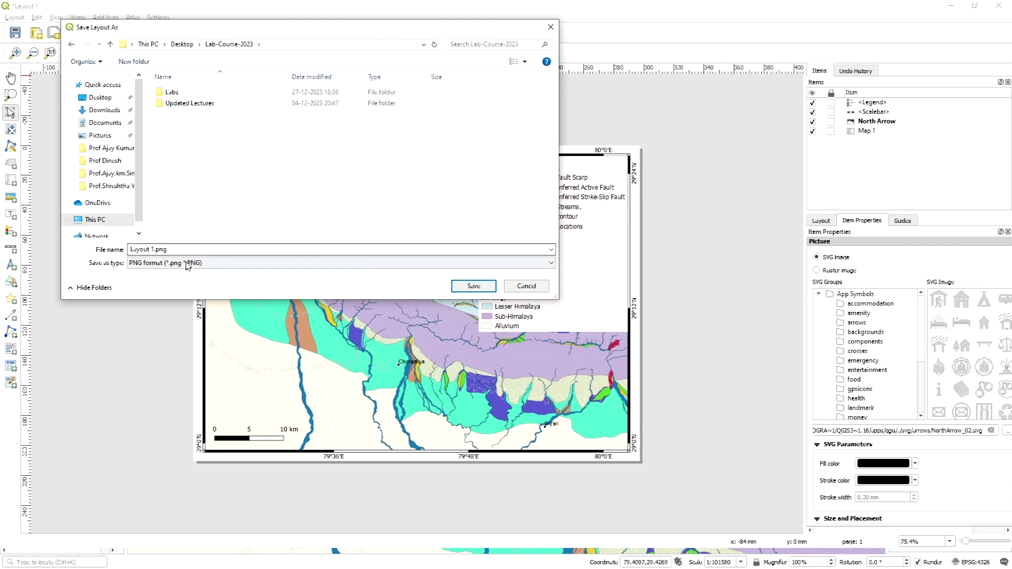
- Export the layout as Layout 1.jpg in JPG format with a resolution of 300 dpi
click(217, 266)
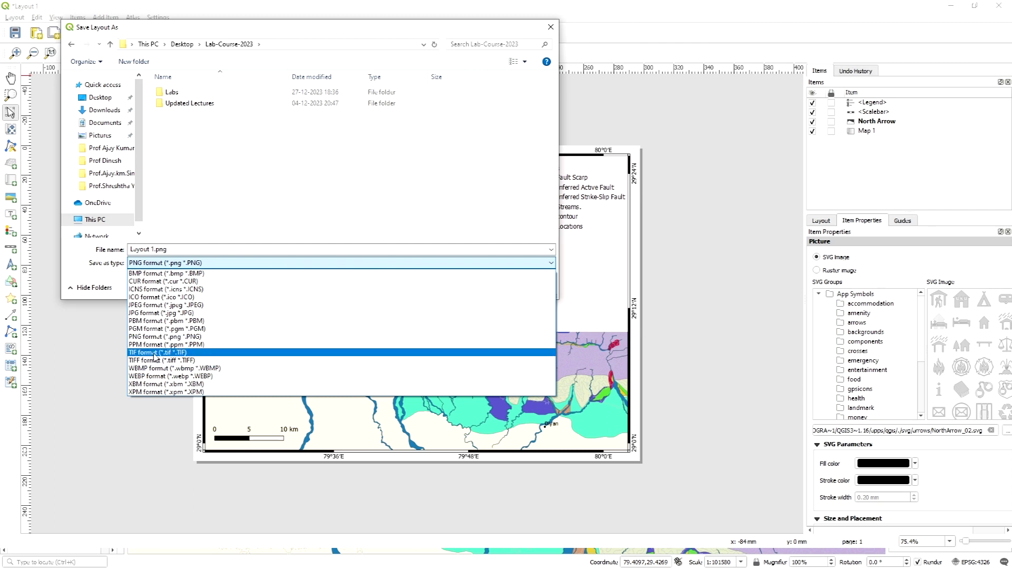
click(175, 313)
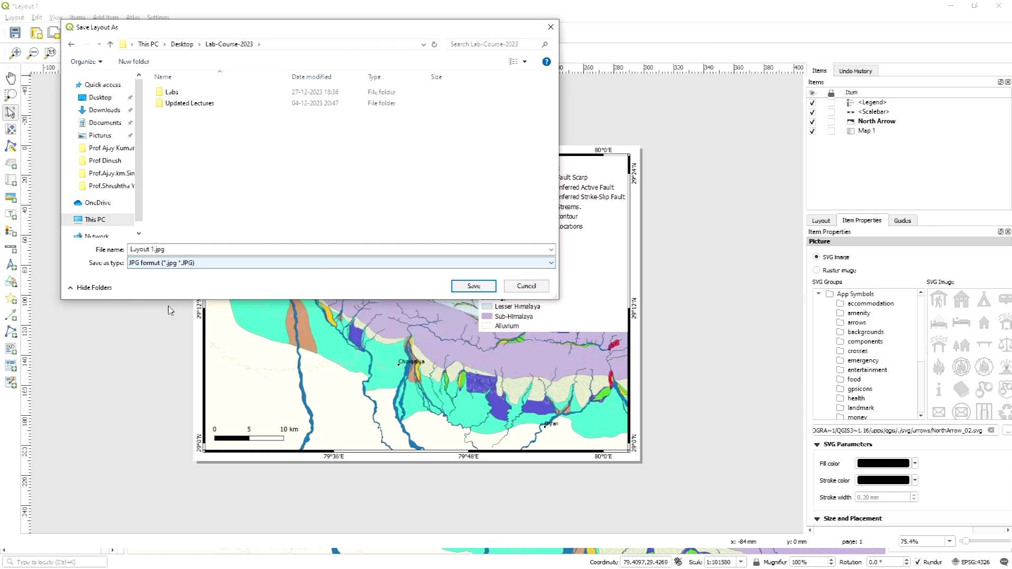
click(466, 288)
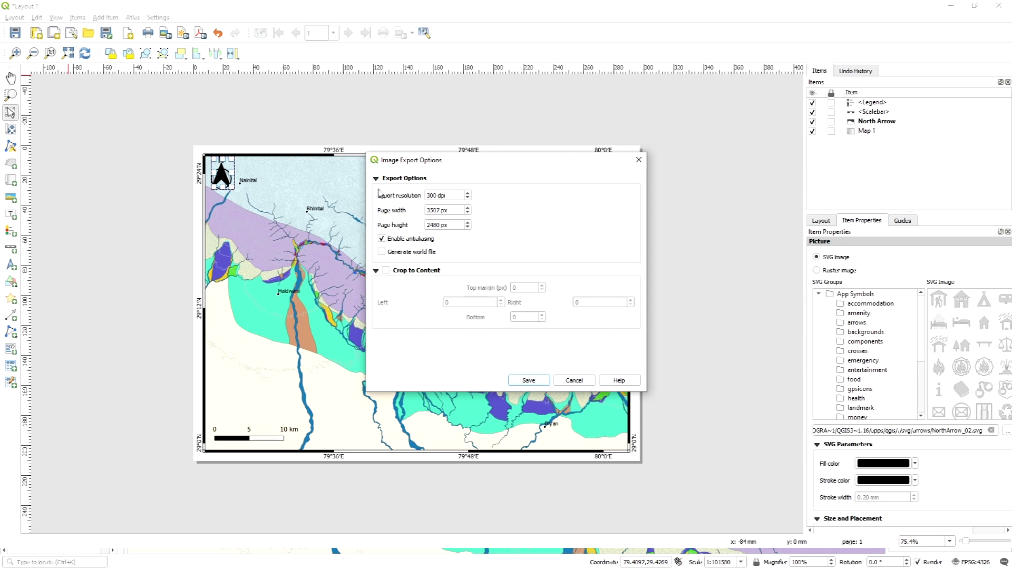
drag(436, 196, 425, 196)
click(529, 380)
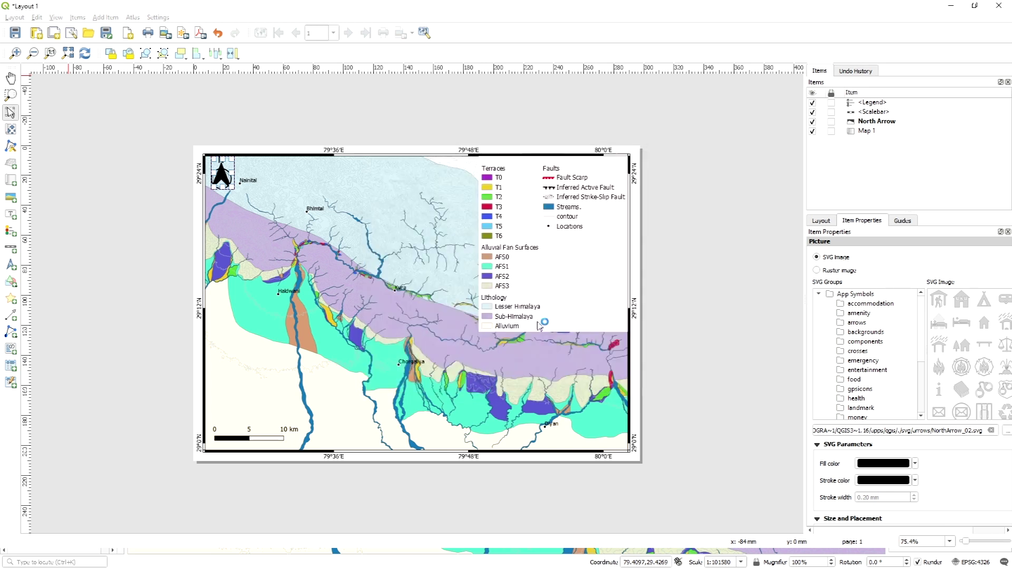